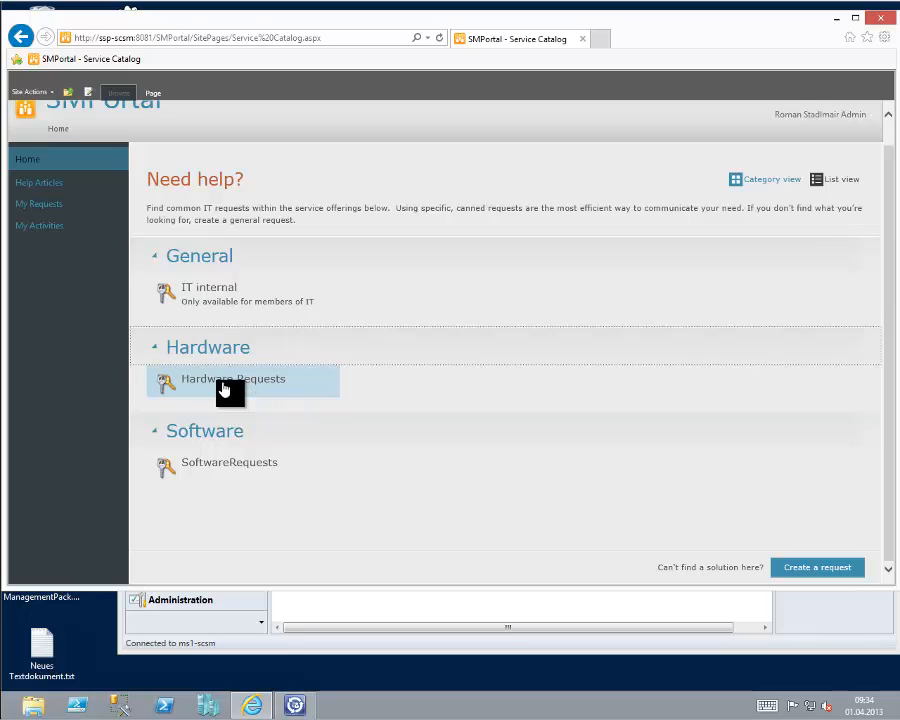
Open the request form for the Dynamic Standard Hardware Request from the Hardware Requests service offering.
left_click(224, 390)
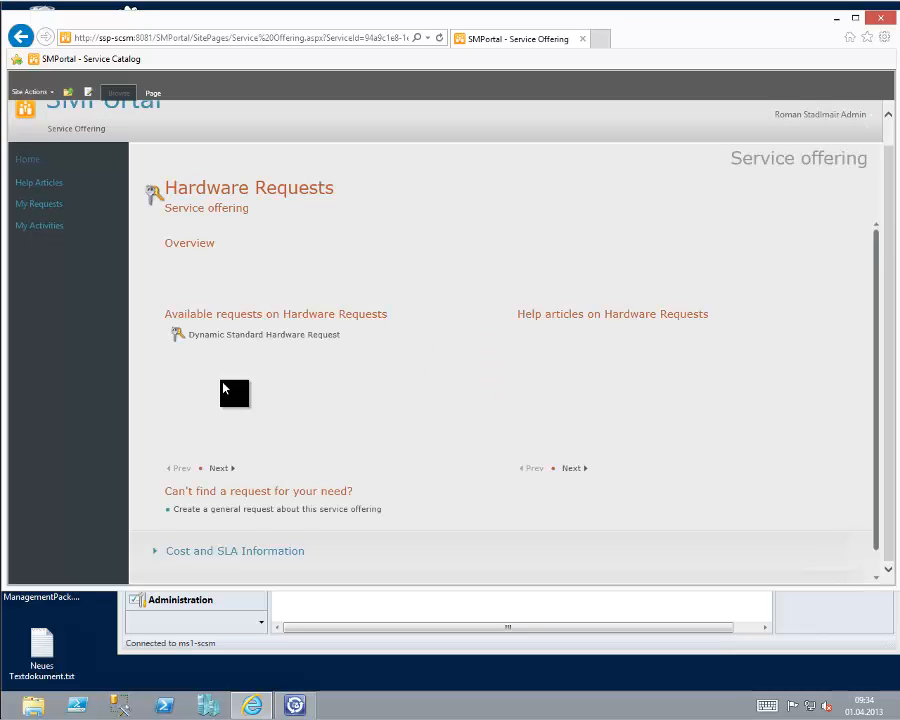
left_click(249, 341)
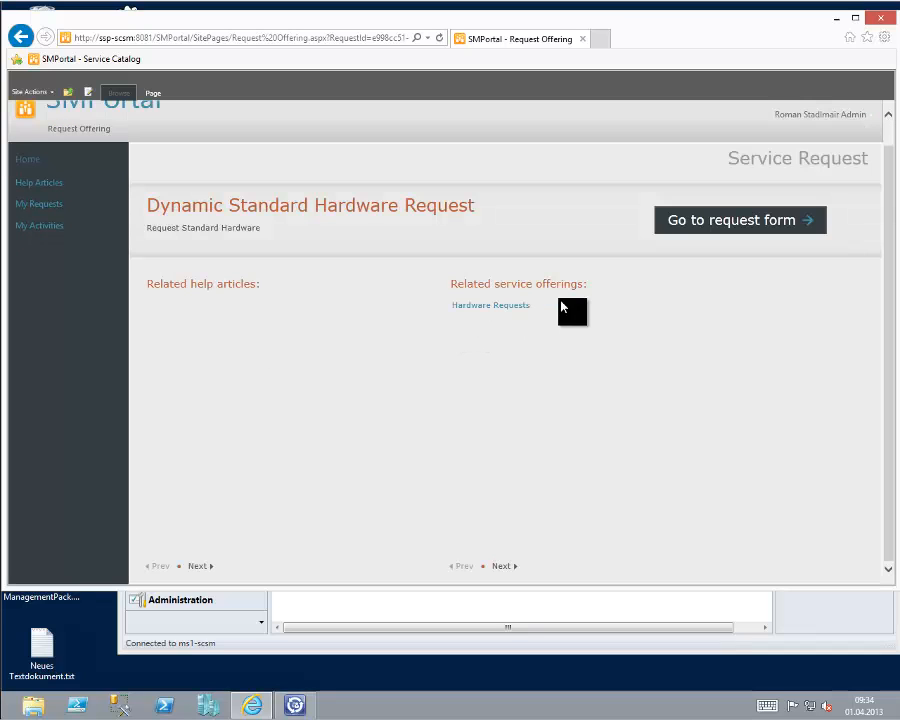
left_click(708, 228)
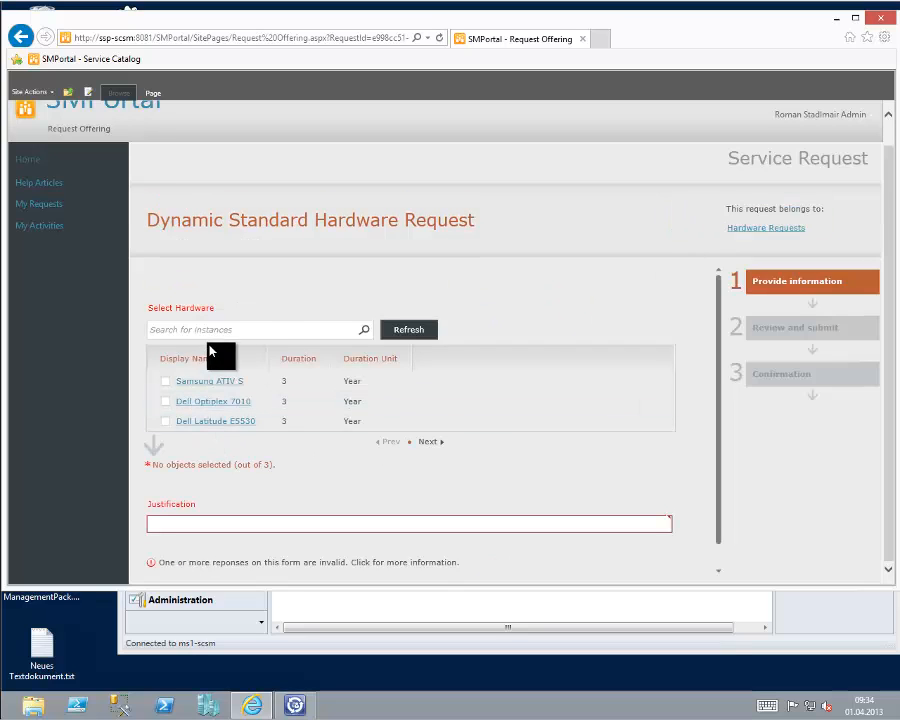
Select the Dell Optiplex 7010, enter the justification "Need this for my job" and submit the hardware request.
left_click(253, 329)
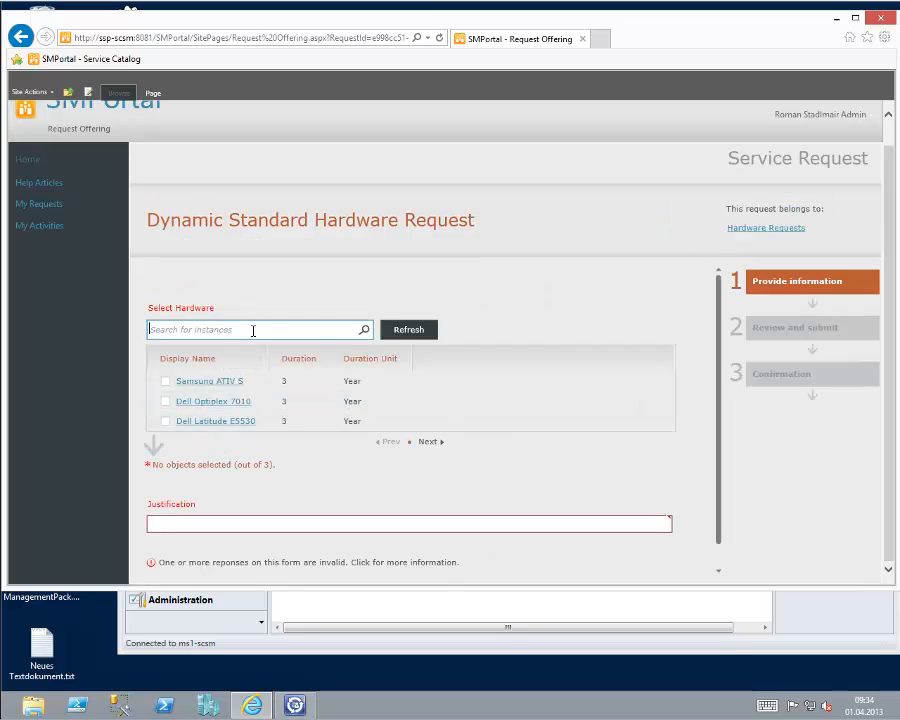
left_click(166, 404)
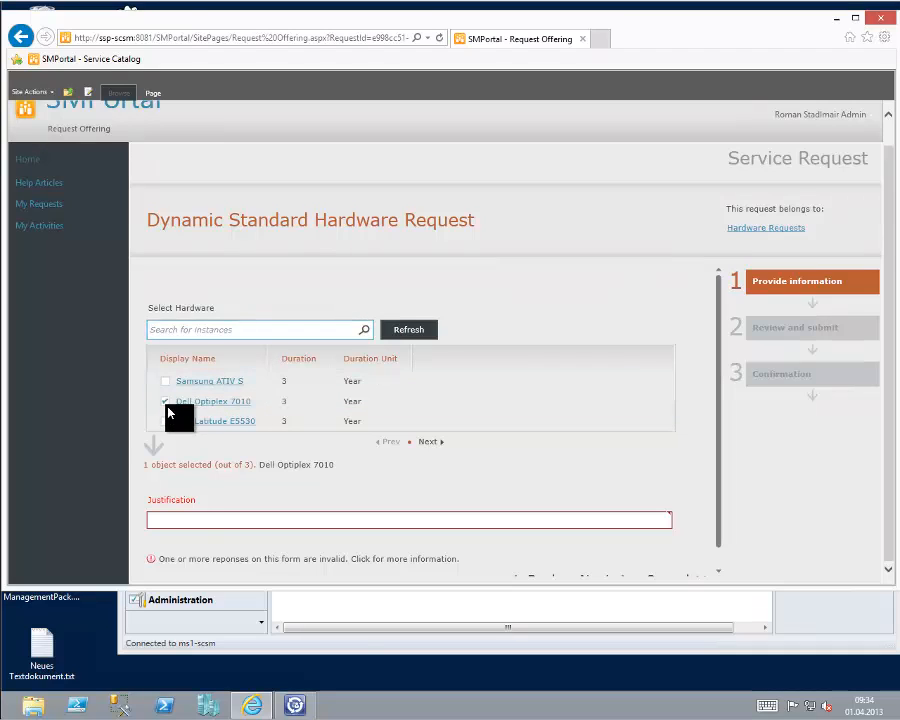
left_click(171, 519)
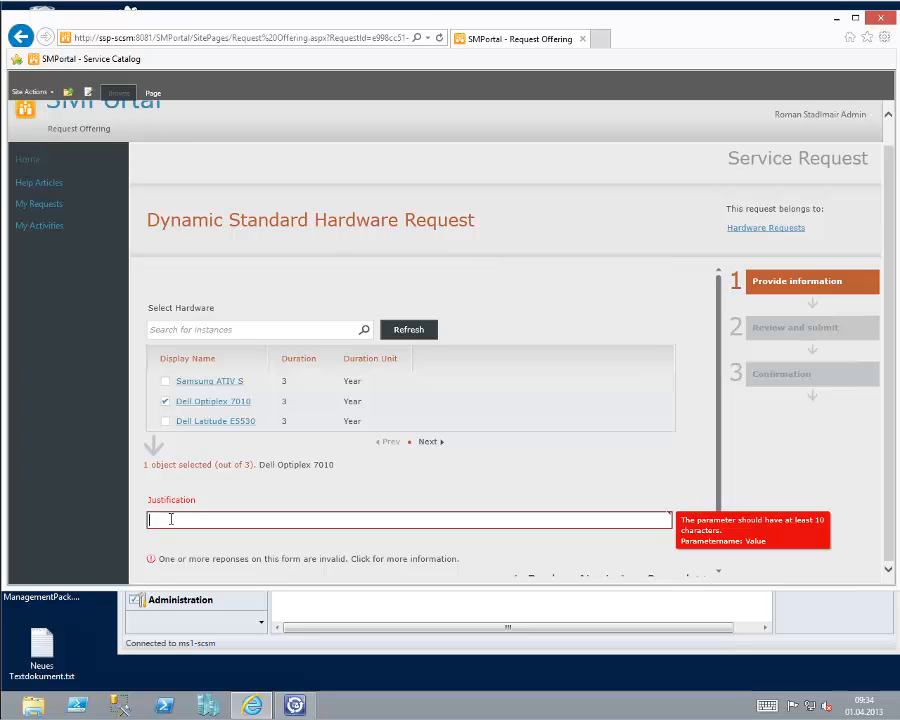
type("this for my job")
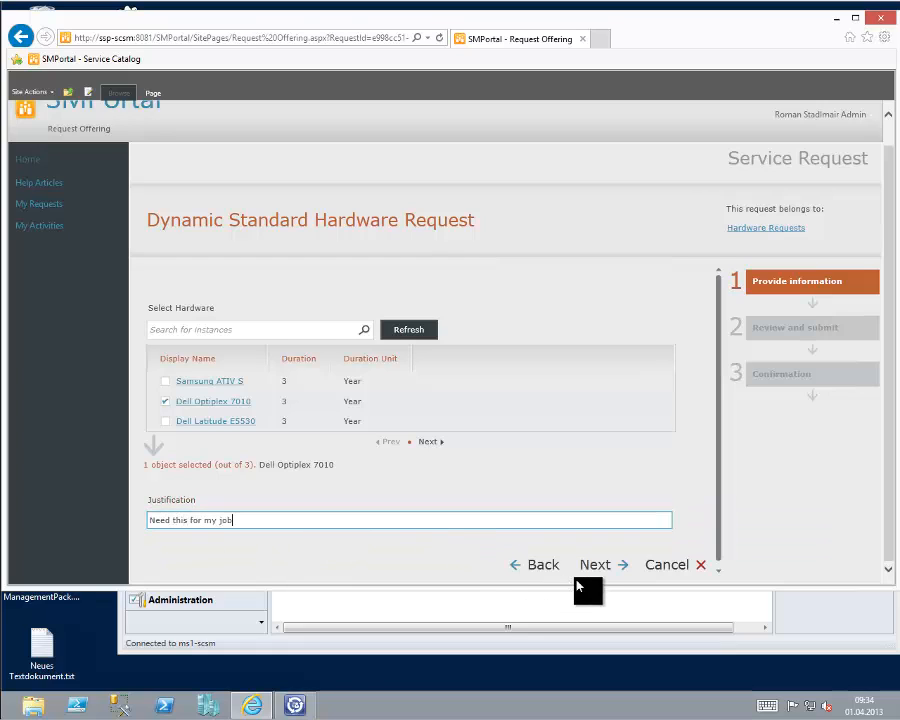
left_click(601, 572)
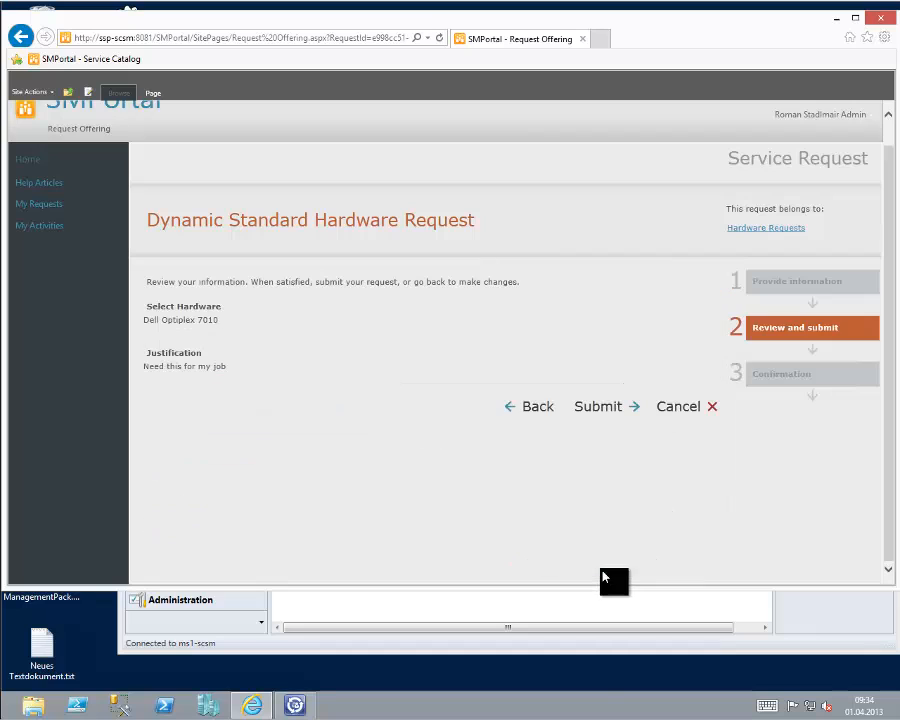
left_click(603, 418)
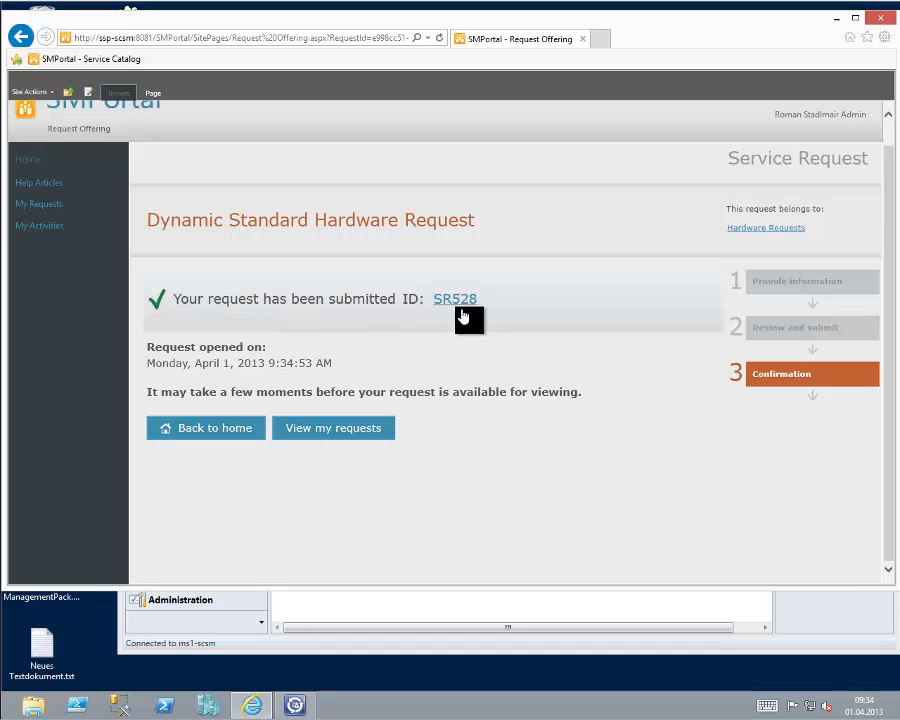
Open the newly submitted service request to review its details and request activities.
left_click(445, 311)
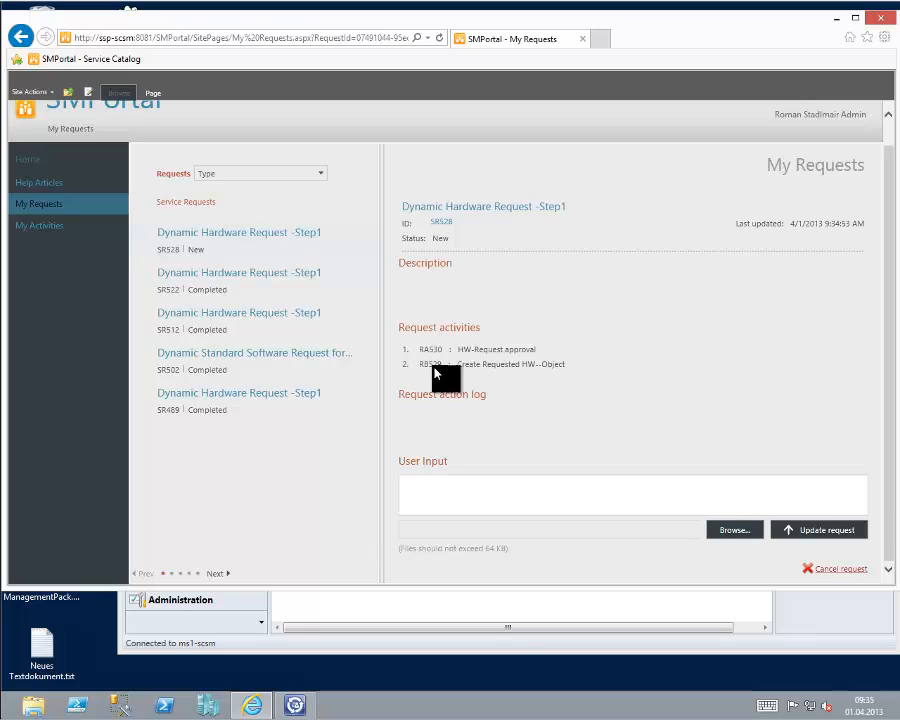
left_click(445, 225)
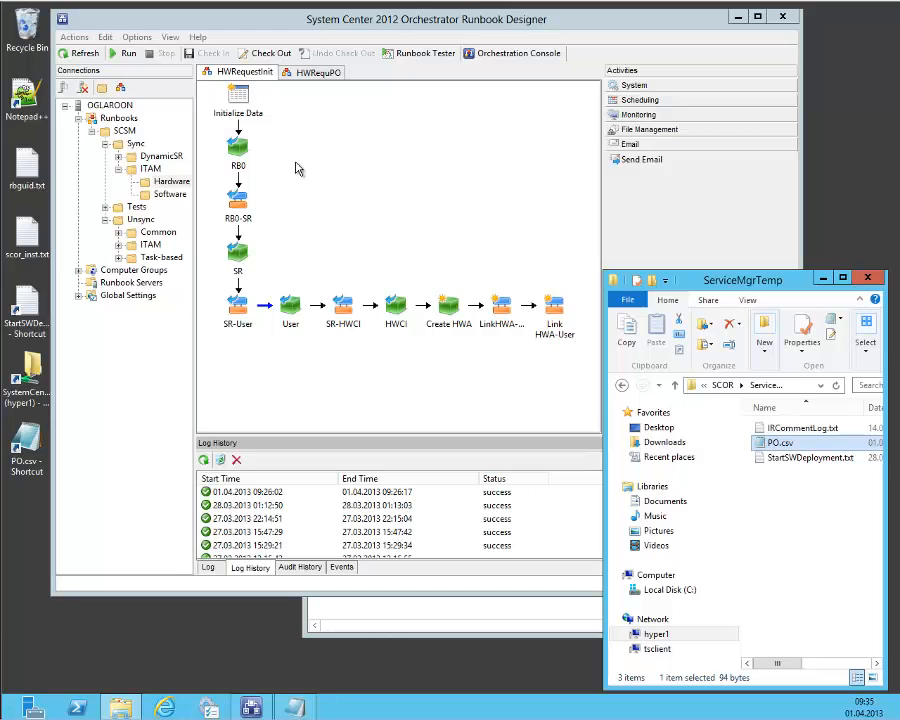
Switch to Orchestrator Runbook Designer and enlarge its window in height and width around the HWRequestInit runbook.
left_click(292, 145)
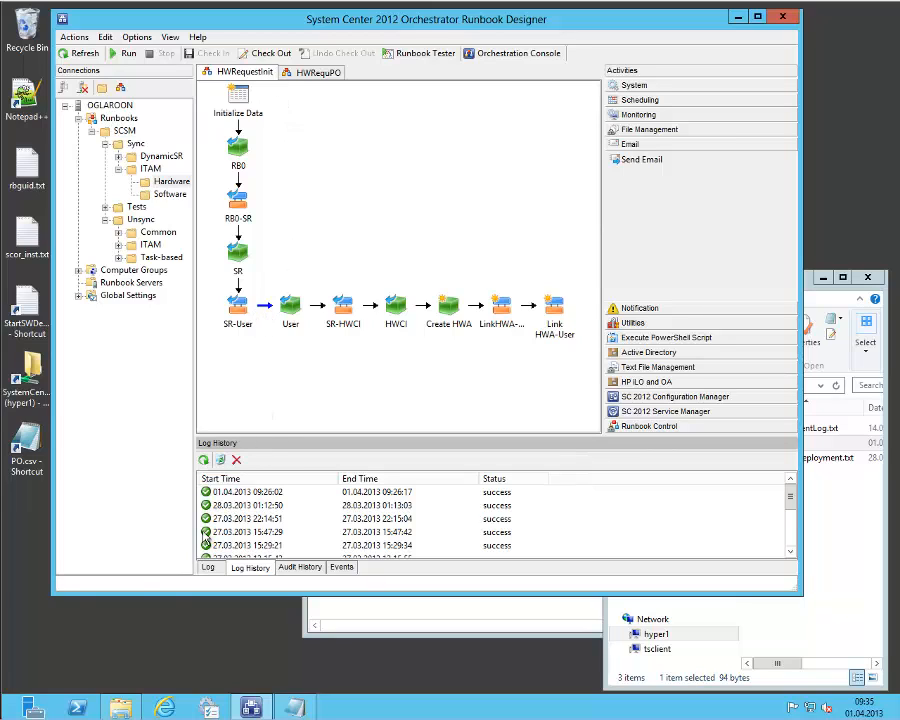
left_click_drag(54, 596, 64, 681)
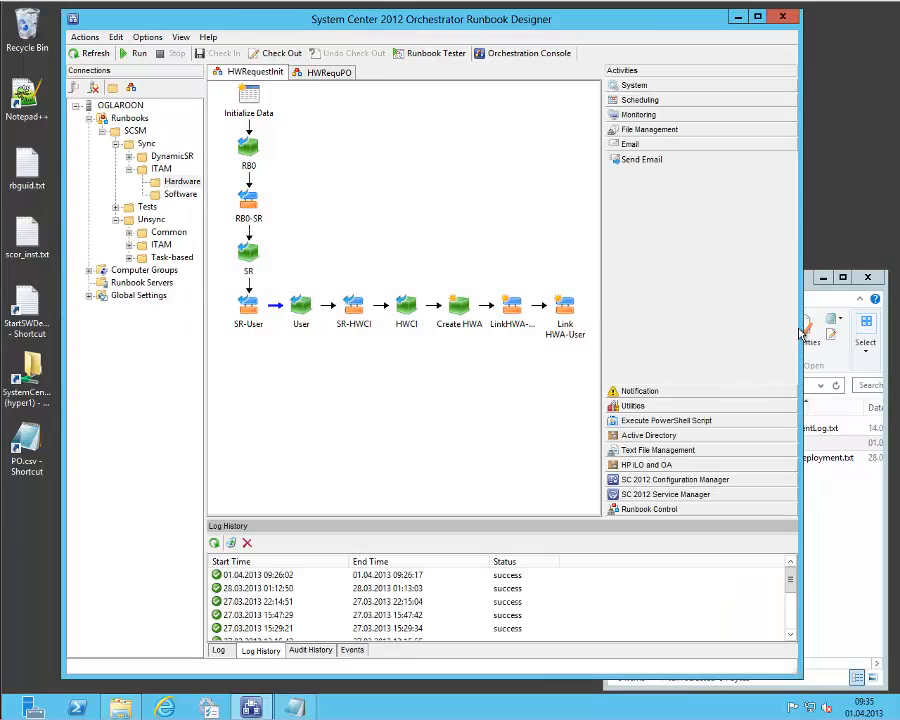
left_click_drag(800, 333, 857, 333)
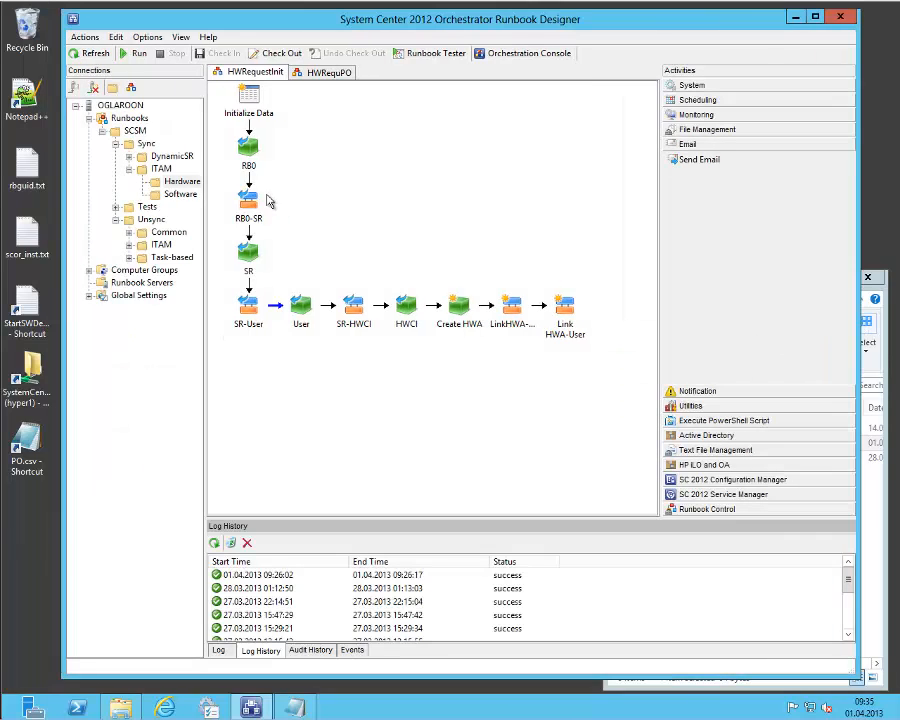
Examine the class and GUID filter in the details of the RB0 activity, leaving them unmodified.
left_click(253, 116)
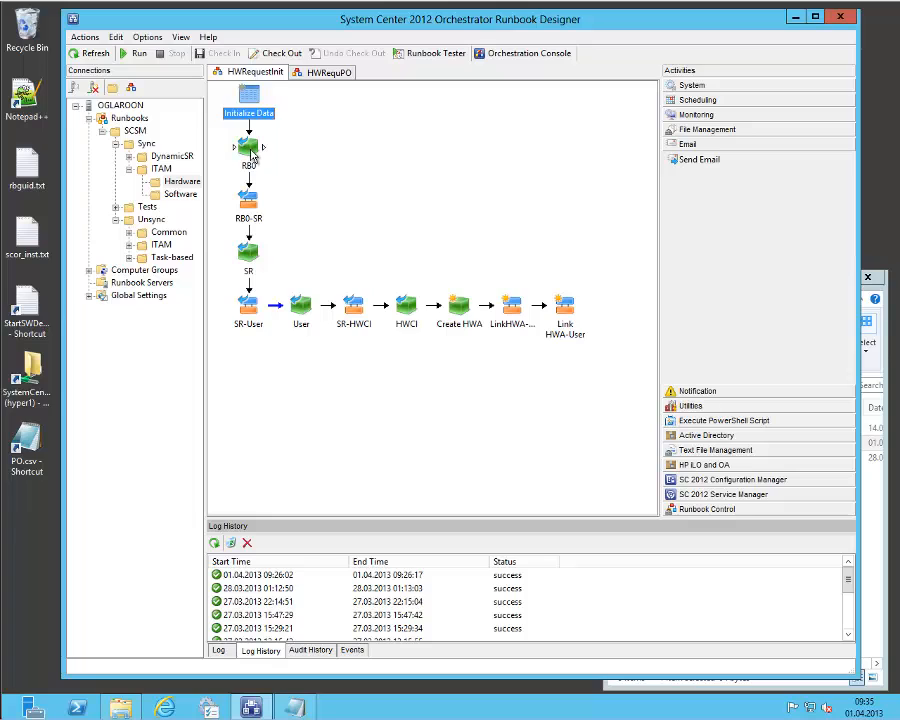
left_click(251, 152)
right_click(251, 151)
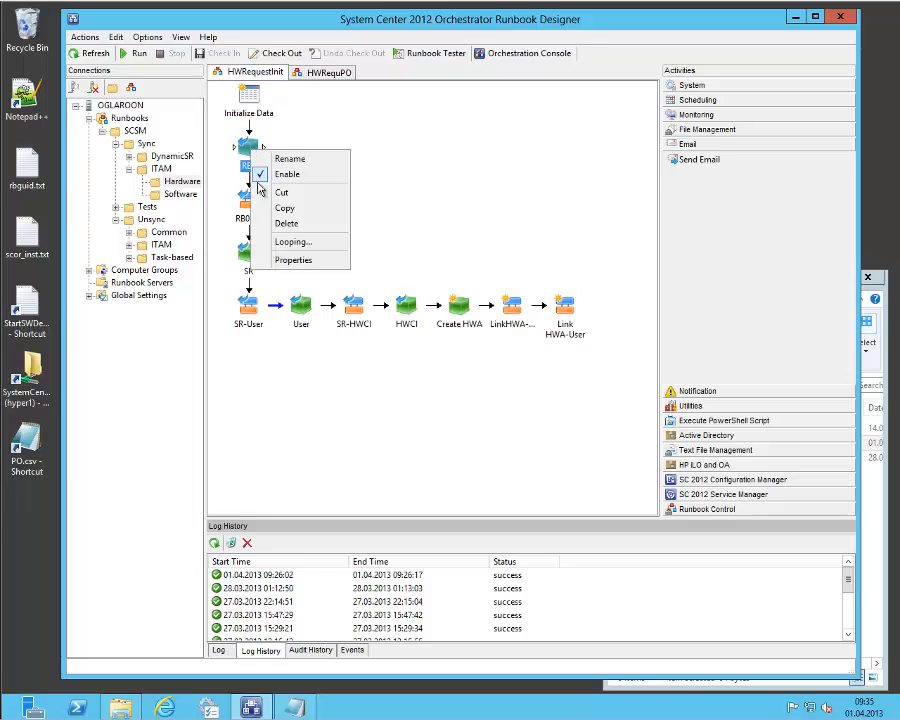
left_click(278, 262)
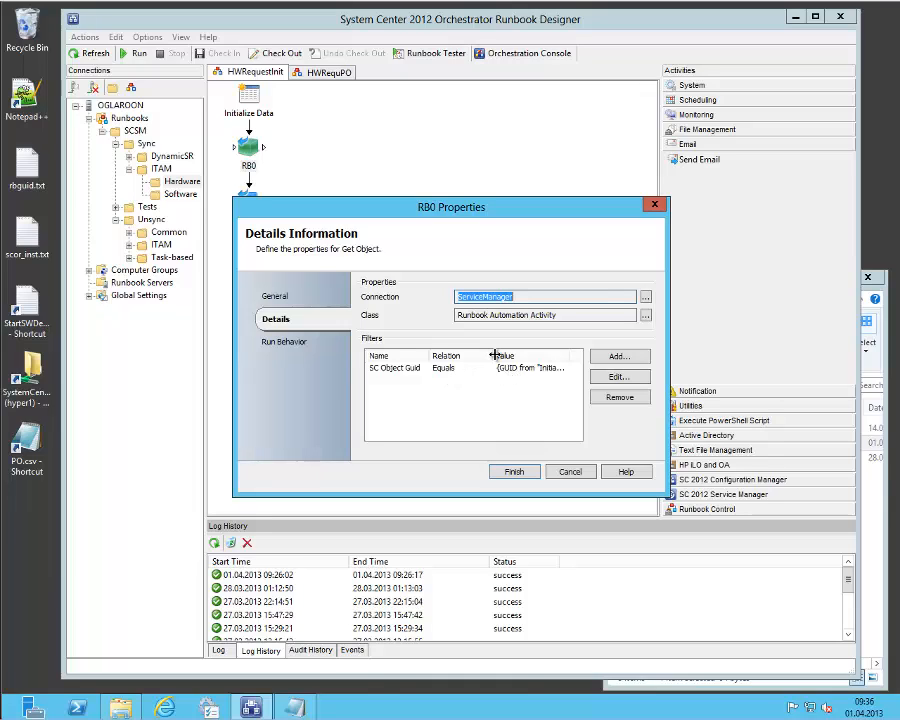
left_click_drag(493, 354, 465, 352)
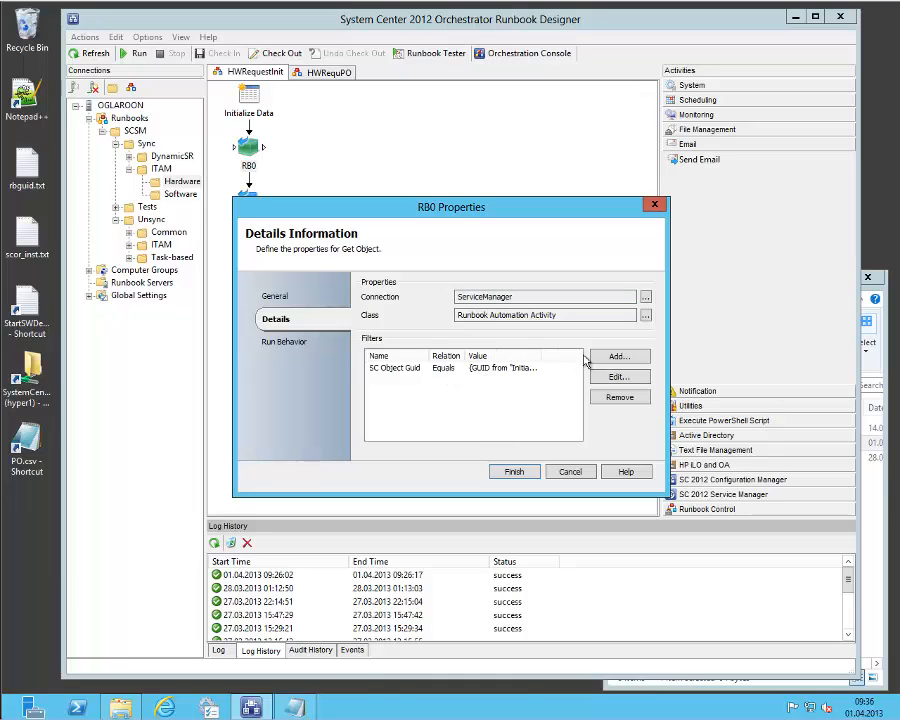
left_click(570, 472)
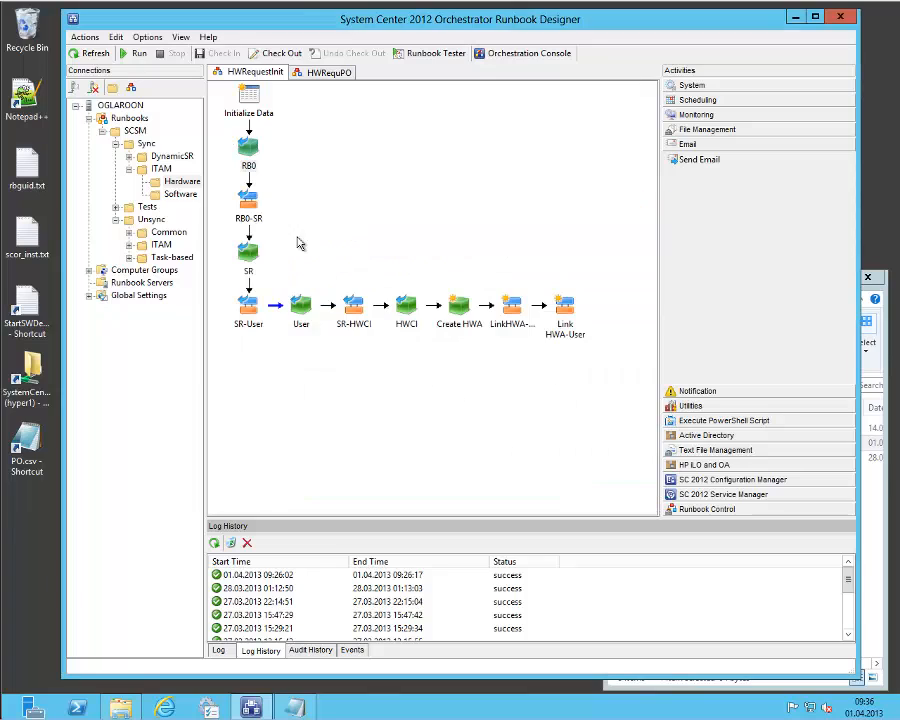
Review the object class, object GUID and related class of the RB0-SR relationship activity.
right_click(253, 208)
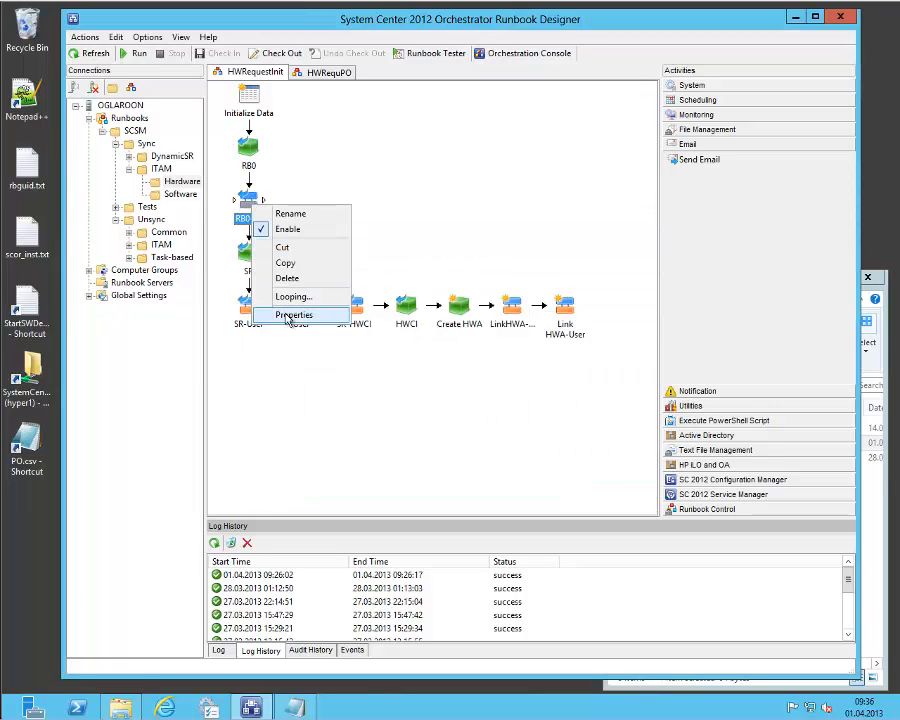
left_click(286, 366)
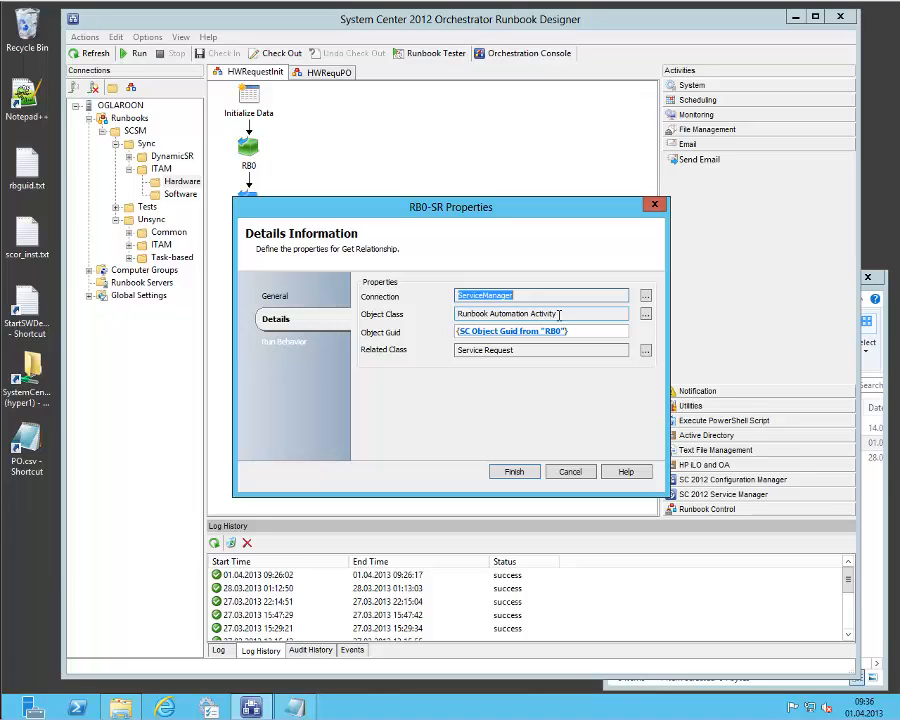
left_click(570, 471)
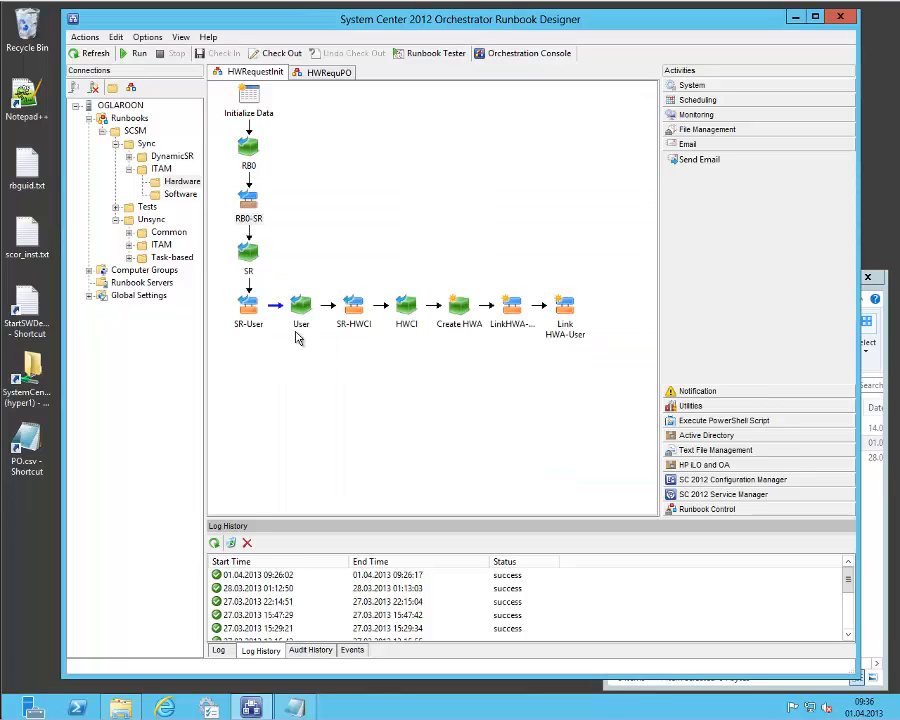
Examine the SR activity's class and the full value of its SC Object Guid filter.
right_click(248, 256)
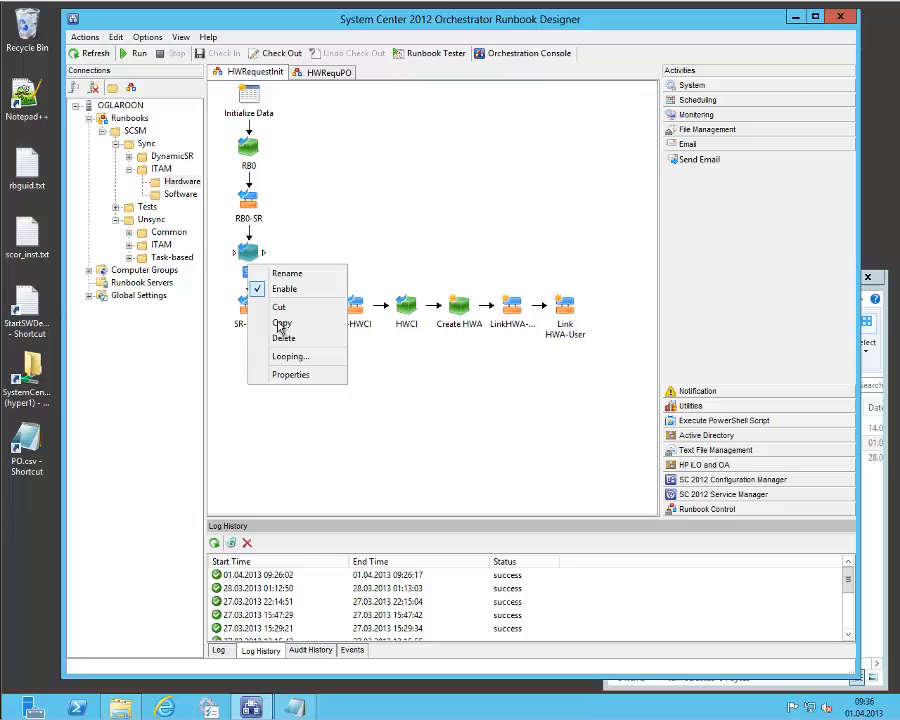
left_click(301, 375)
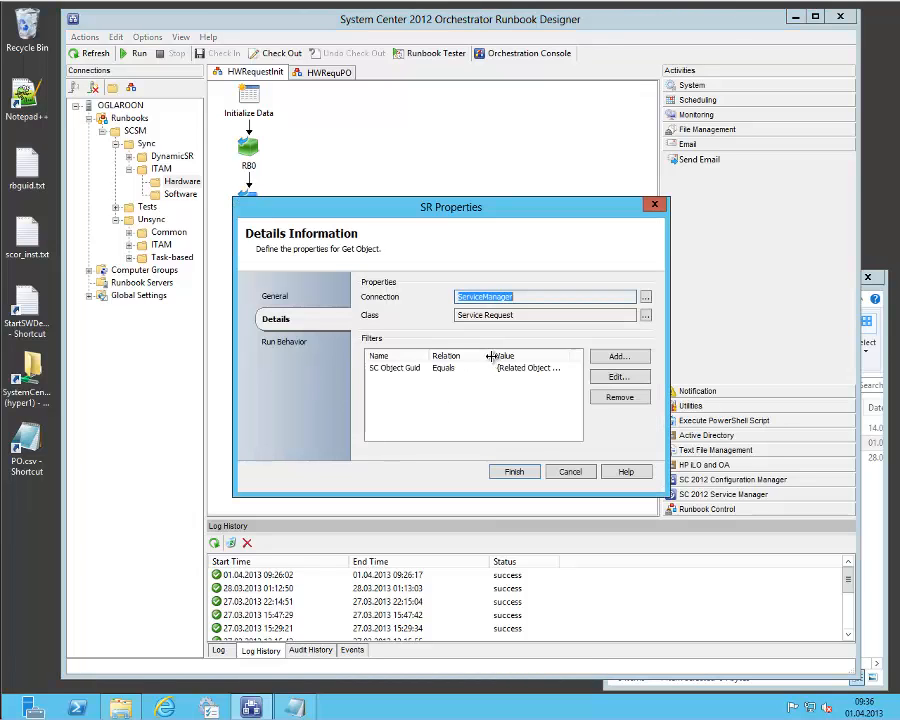
left_click_drag(490, 356, 468, 356)
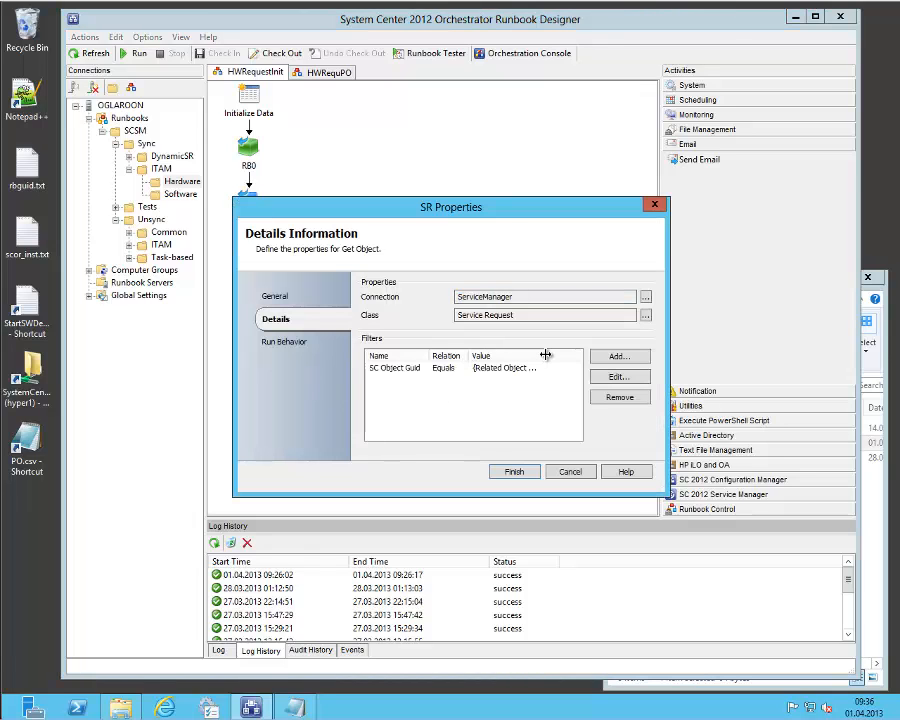
left_click_drag(545, 354, 600, 355)
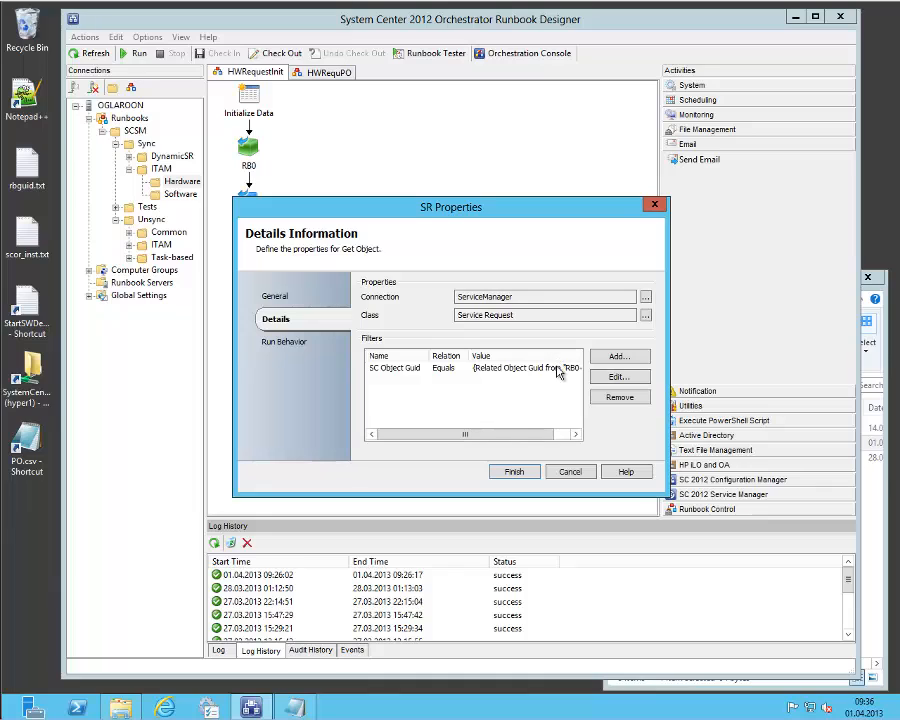
left_click(527, 430)
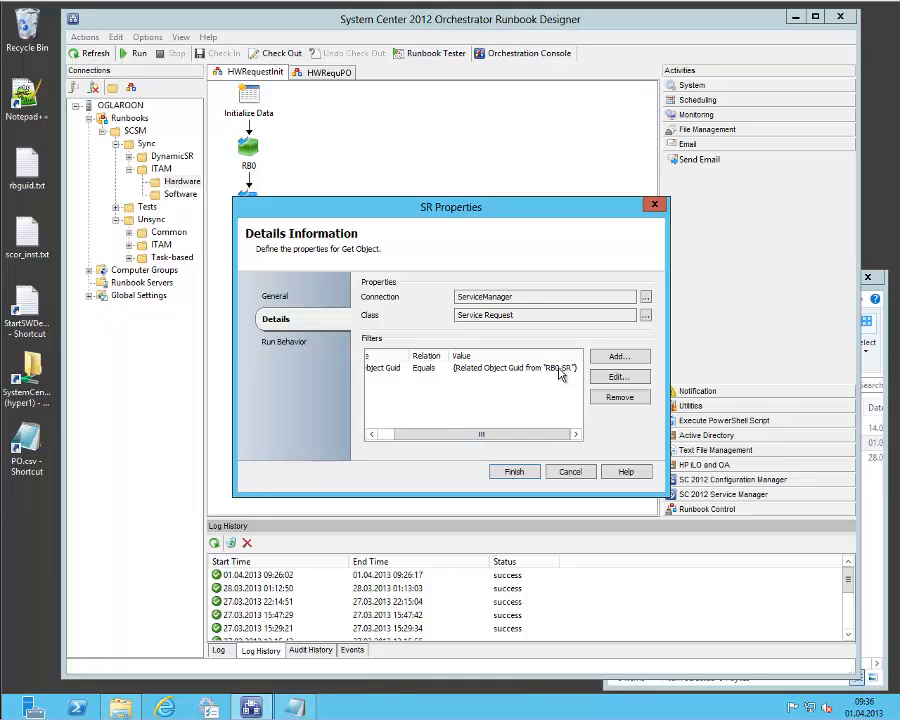
left_click(570, 472)
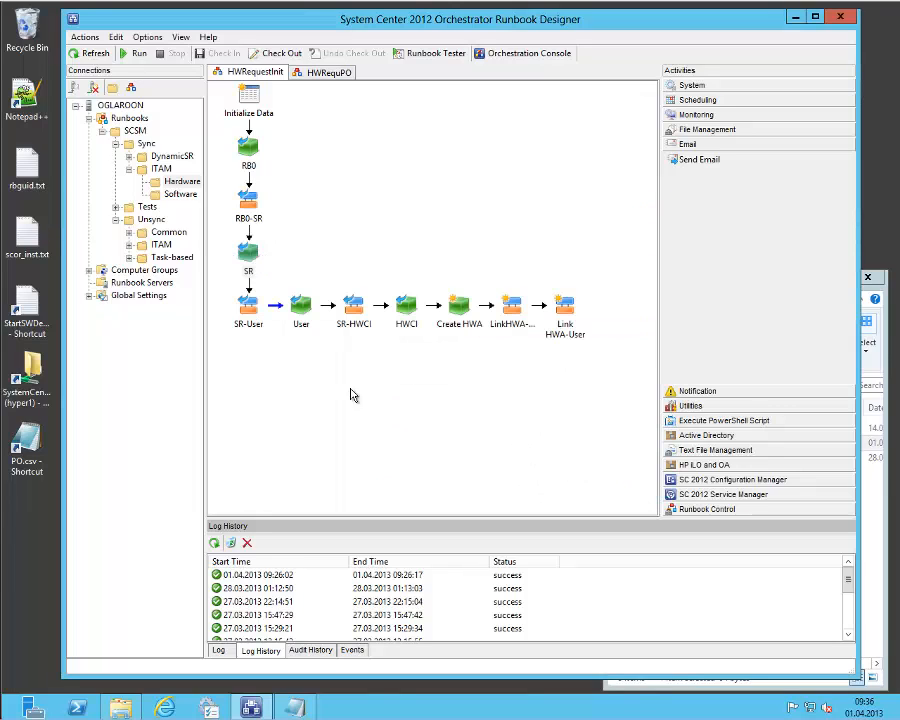
Check the include filter on the link between the SR-User and User activities.
left_click(258, 316)
double_click(280, 308)
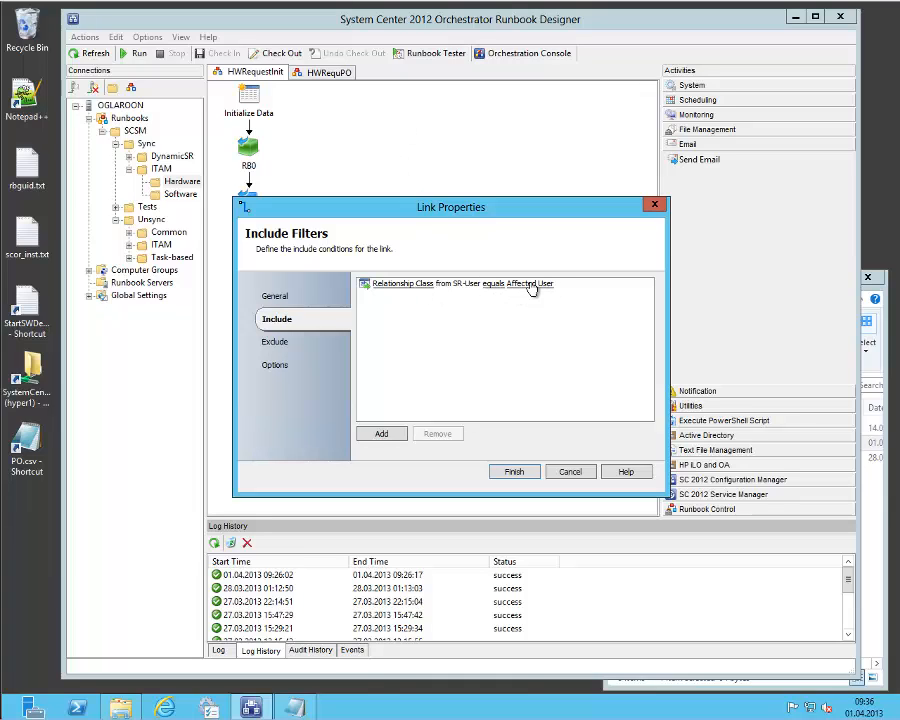
left_click(569, 472)
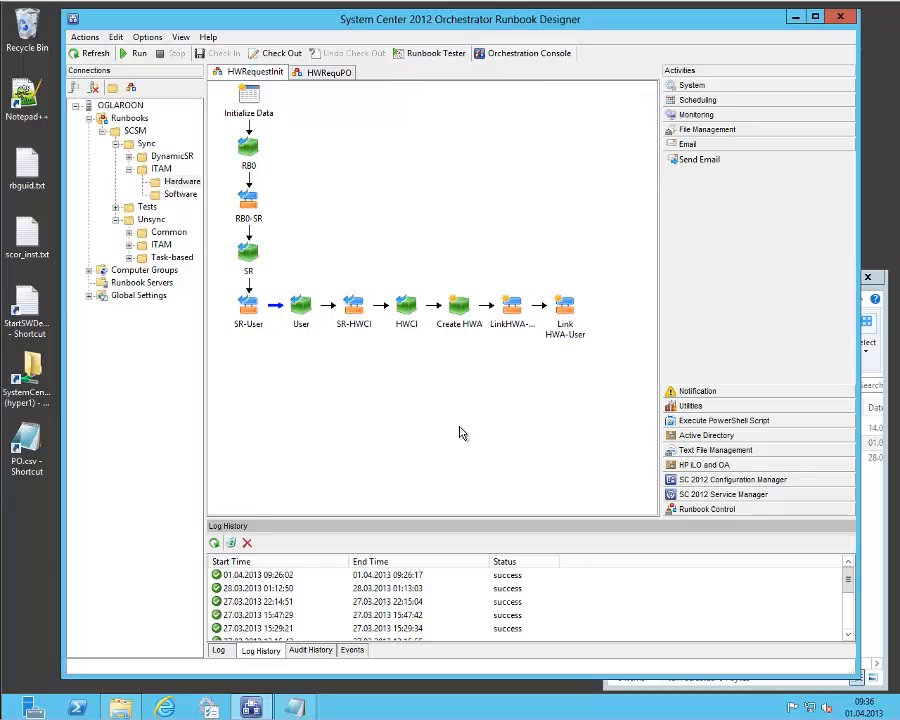
Review the class and object filter in the properties of the HWCI activity.
left_click(355, 331)
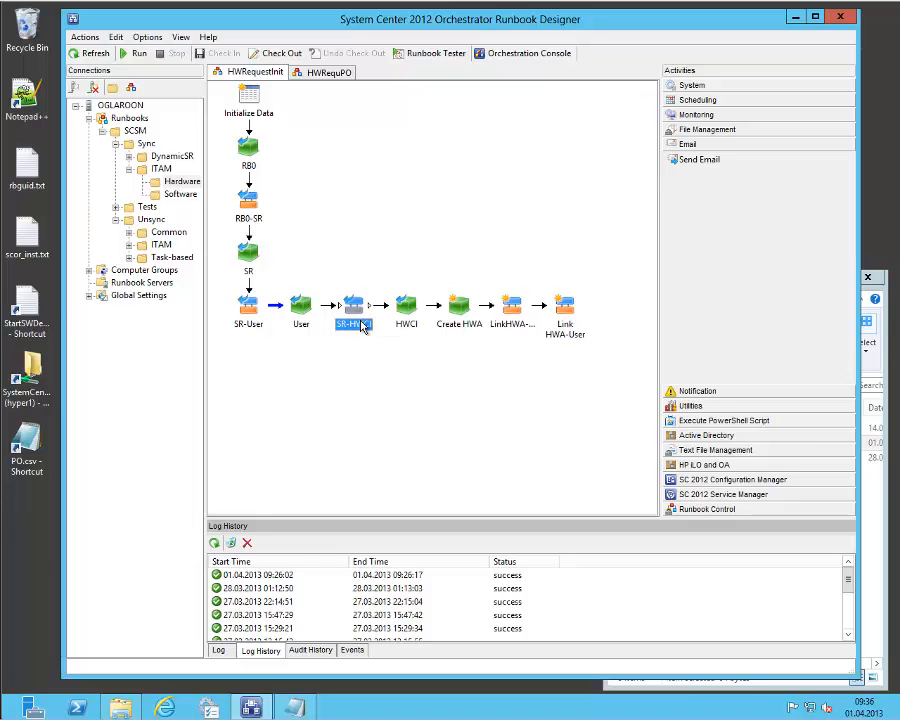
left_click(405, 327)
right_click(405, 327)
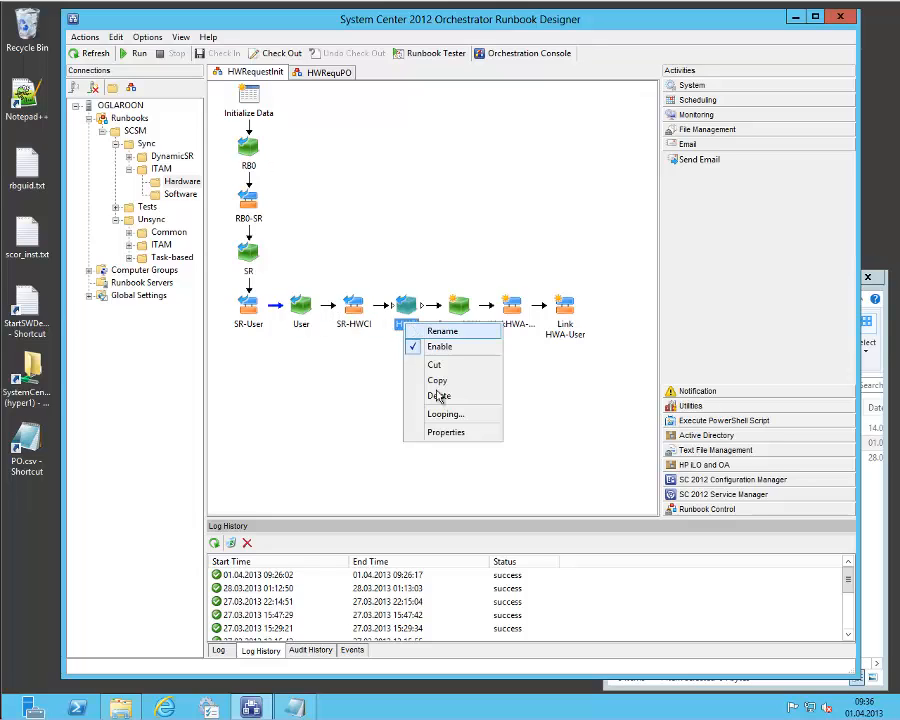
left_click(452, 430)
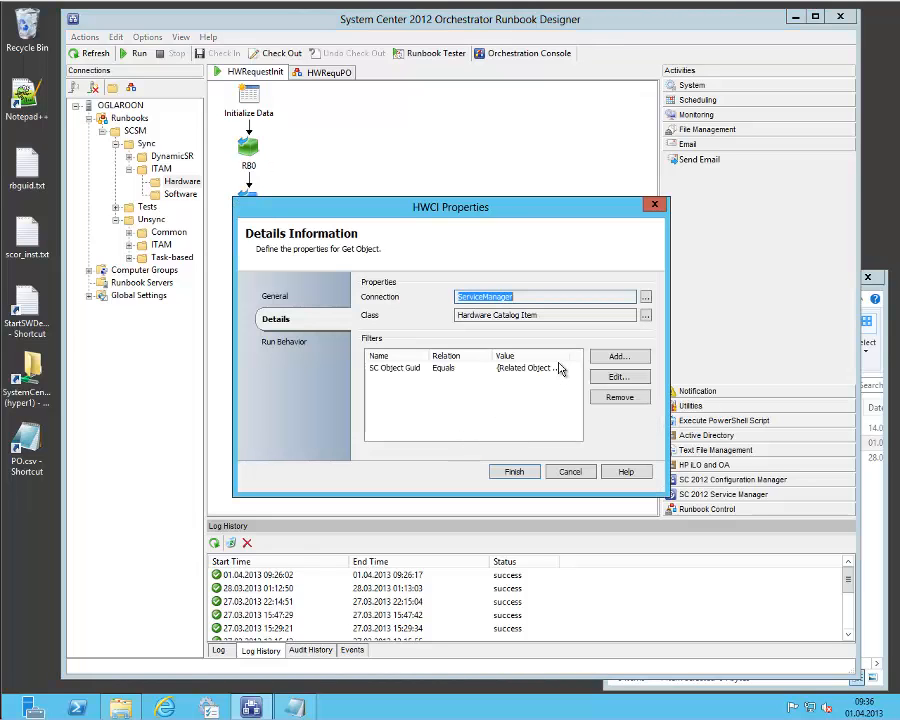
left_click(563, 472)
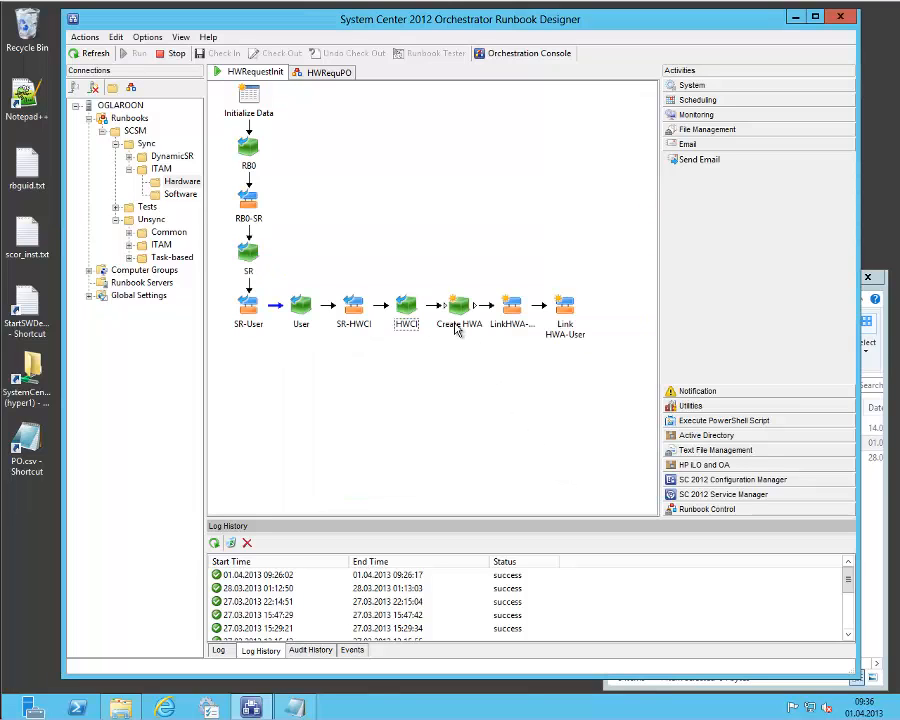
Review the class, asset tag, life cycle, object and asset statuses, and display name in the Create HWA activity's properties.
left_click(456, 326)
right_click(457, 328)
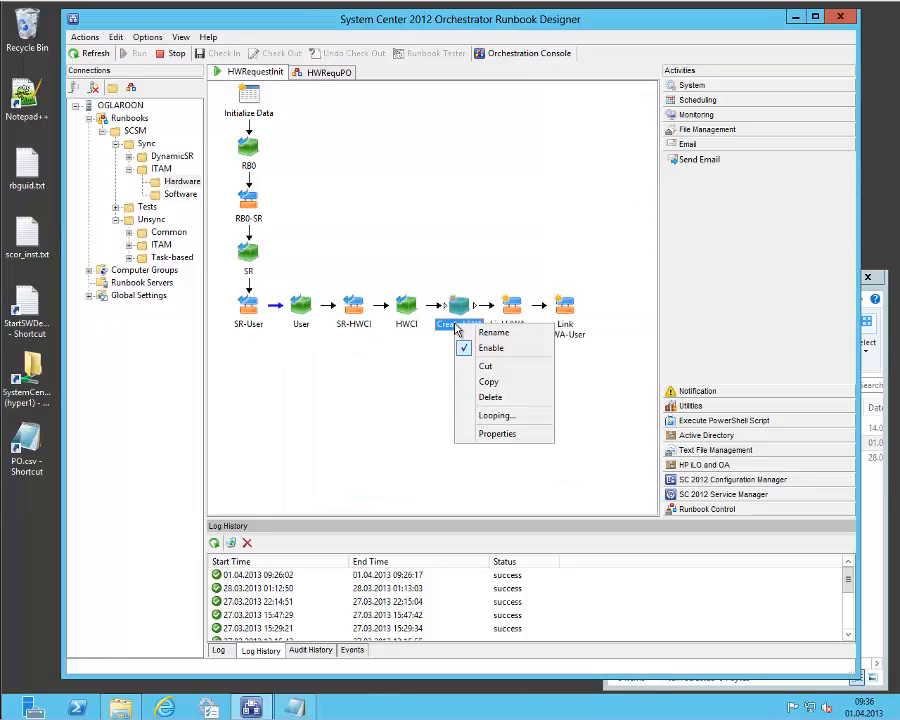
left_click(496, 434)
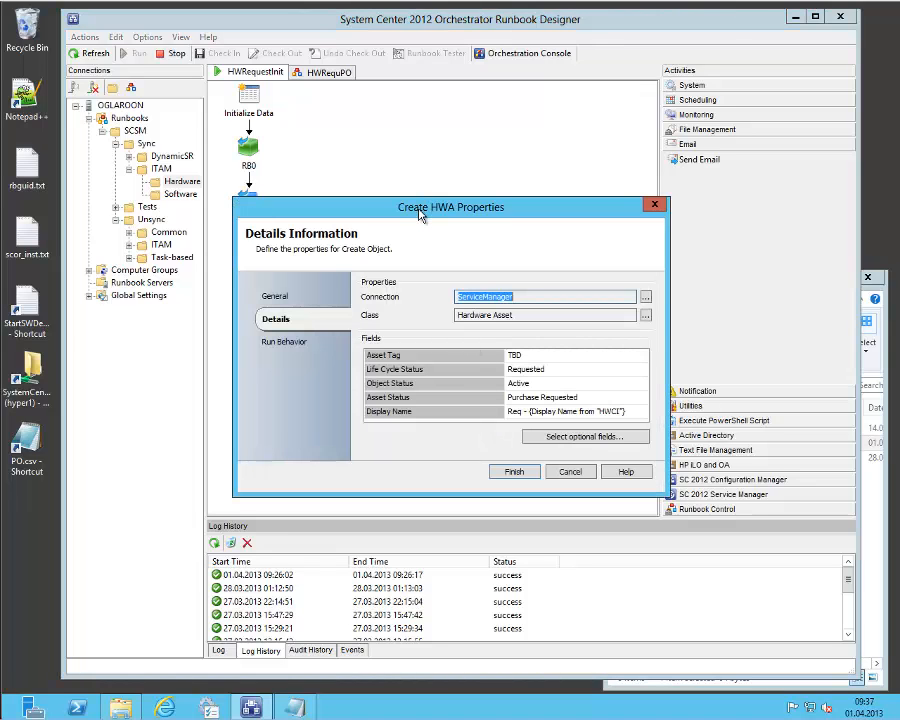
left_click_drag(420, 214, 398, 210)
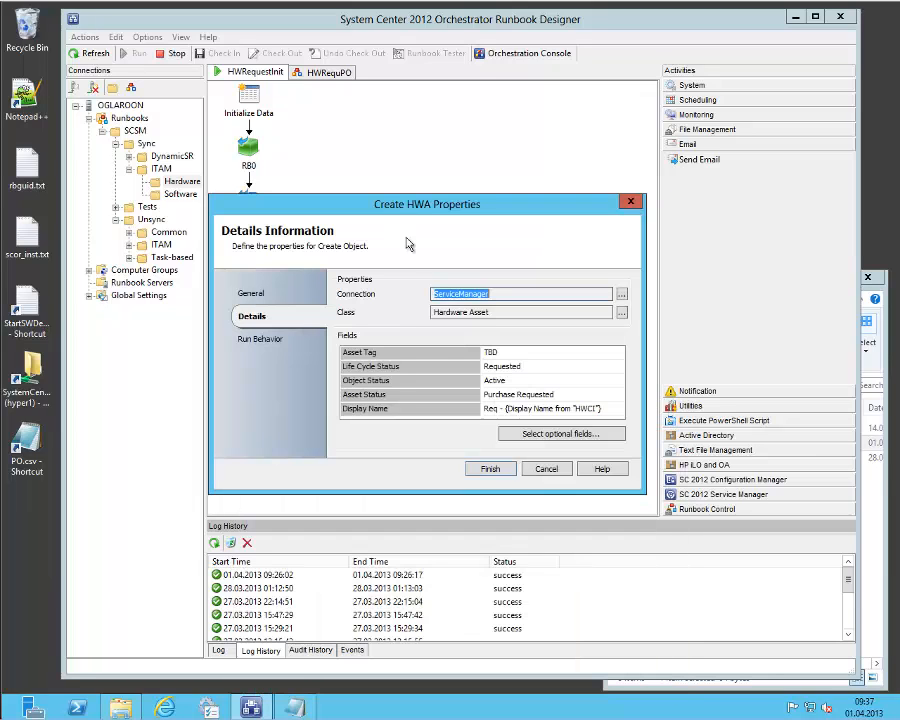
left_click(508, 353)
left_click(512, 353)
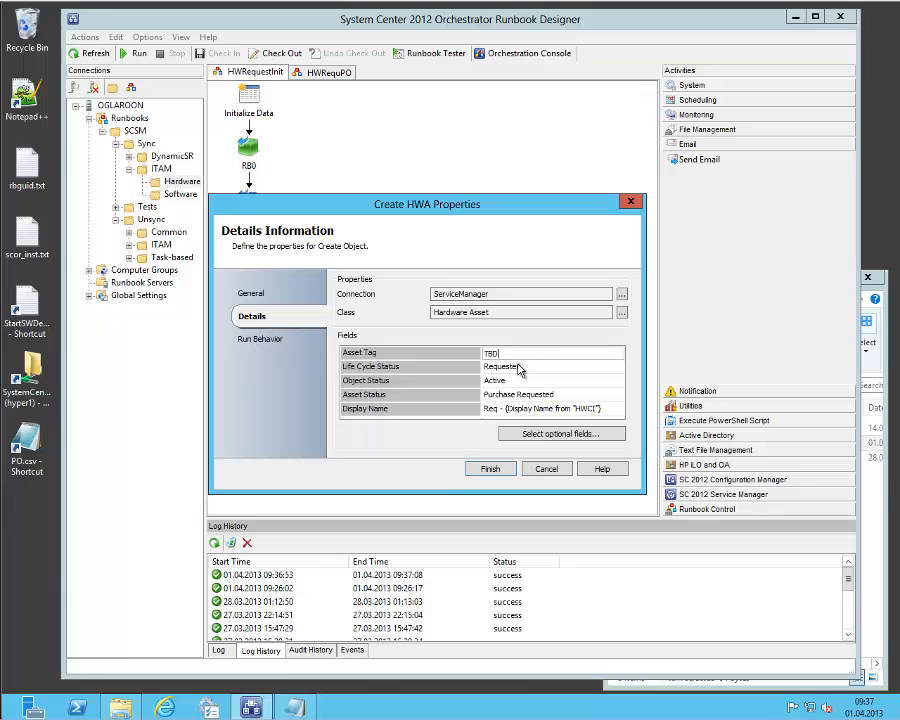
left_click(534, 368)
left_click(545, 382)
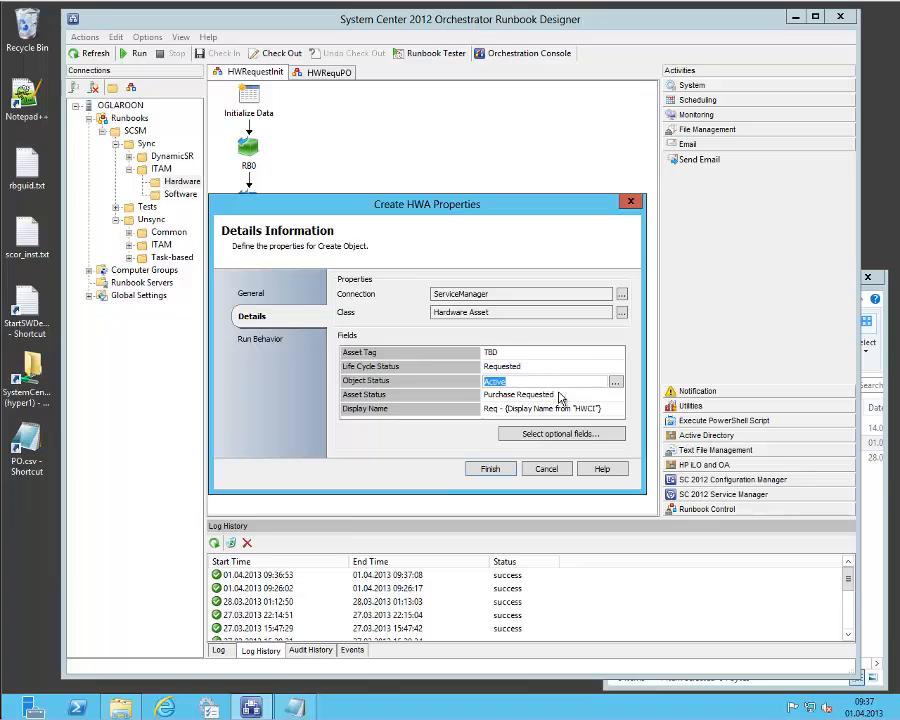
left_click(569, 397)
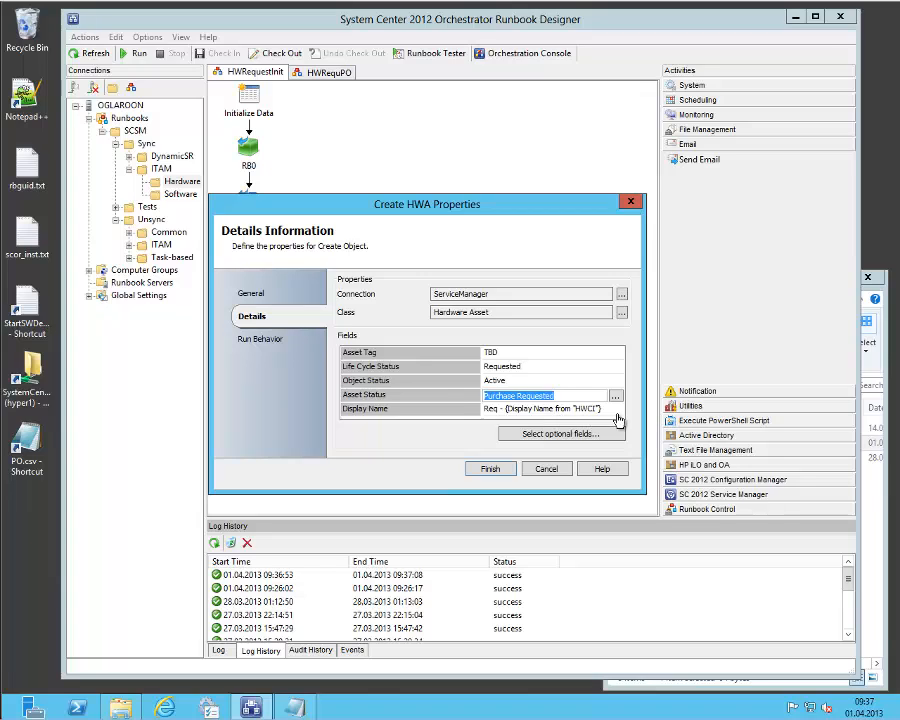
left_click(612, 410)
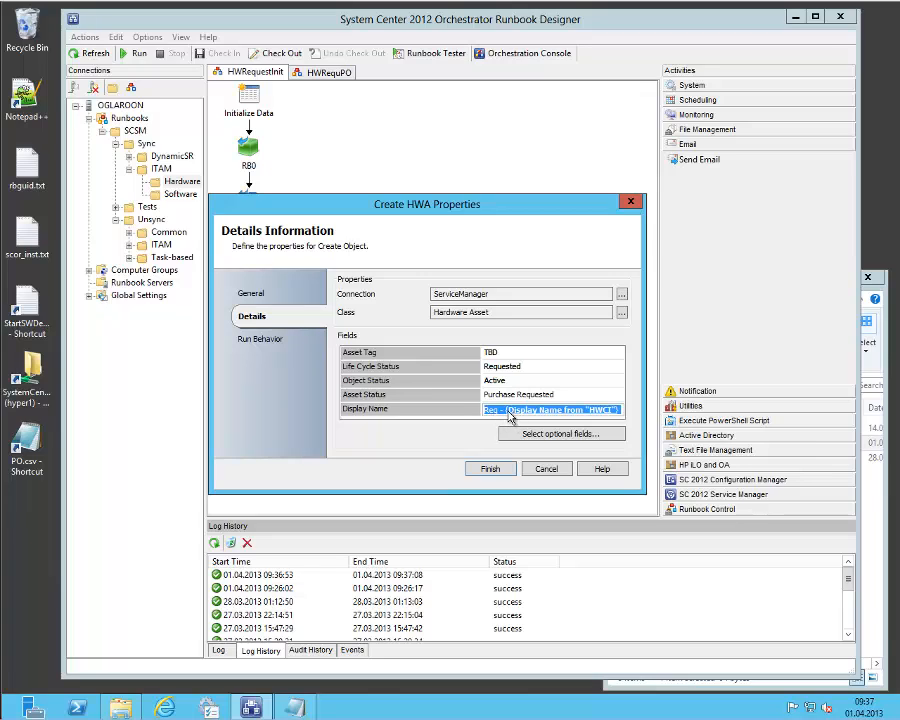
left_click(561, 470)
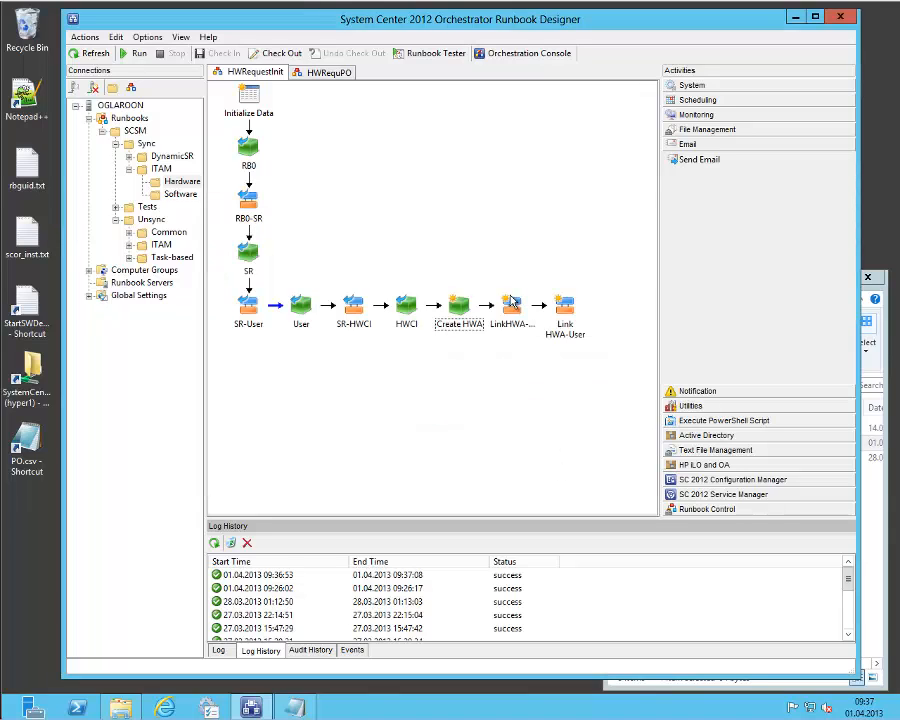
Check the source and target classes, relationship type and object GUIDs of the LinkHWA-HWCI activity.
right_click(515, 318)
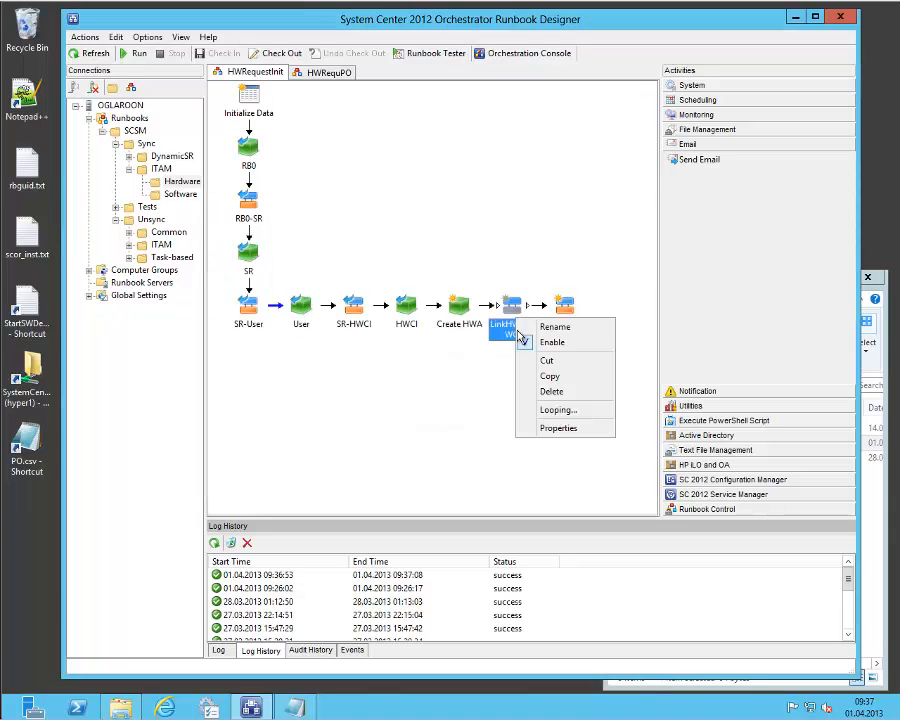
left_click(549, 430)
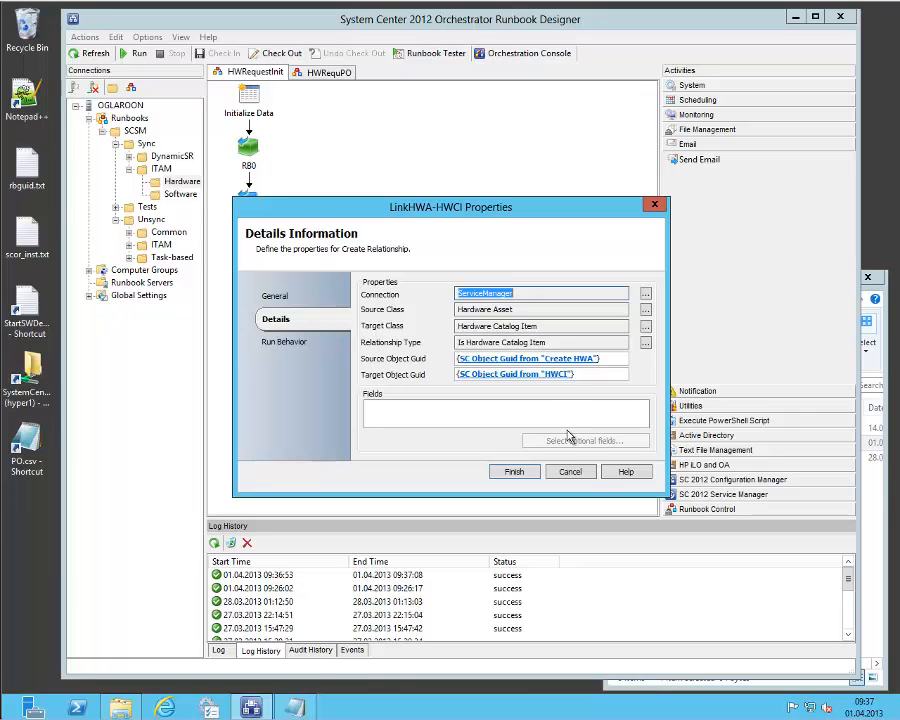
left_click(570, 471)
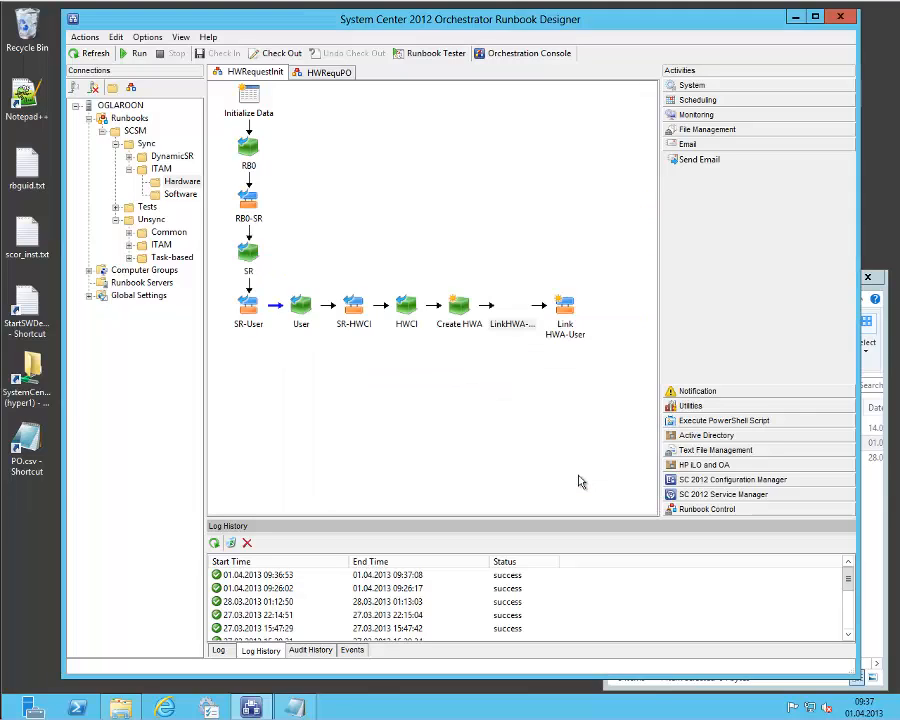
Check the classes, relationship type and object GUIDs that connect the asset to its owner in the Link HWA-User activity.
left_click(566, 328)
right_click(570, 330)
left_click(614, 440)
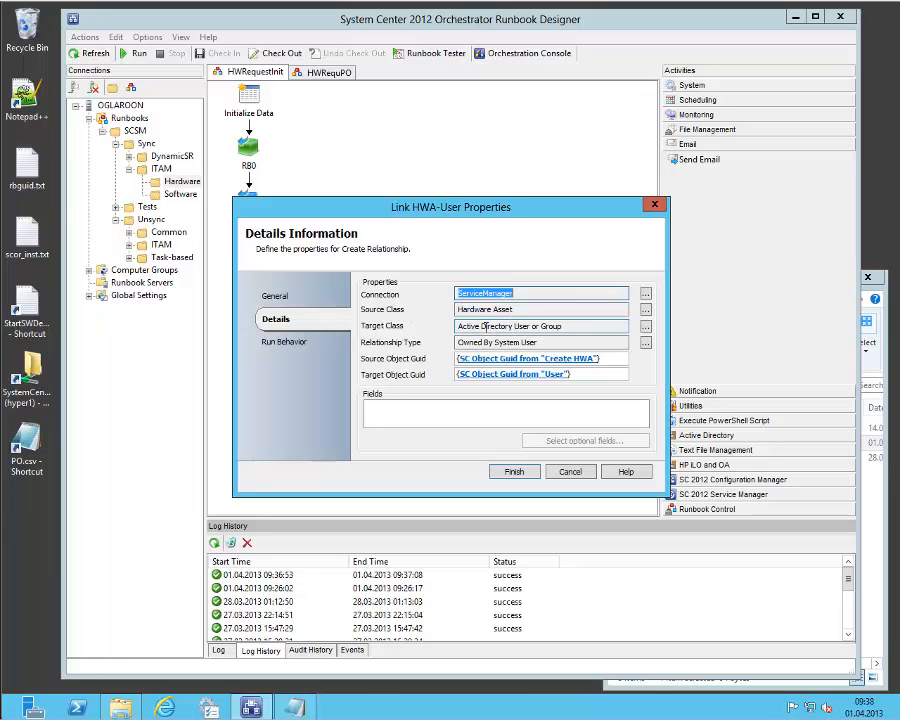
left_click(572, 474)
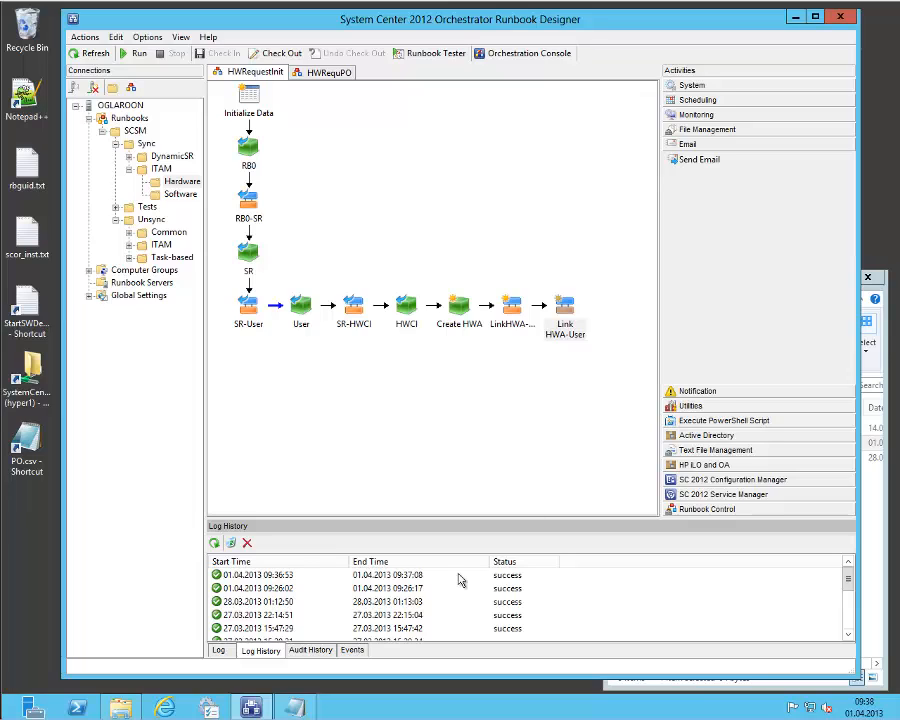
Check the runbook's latest log history entry and the activity statuses of the in-progress Dynamic Hardware Request in SMPortal.
left_click(262, 576)
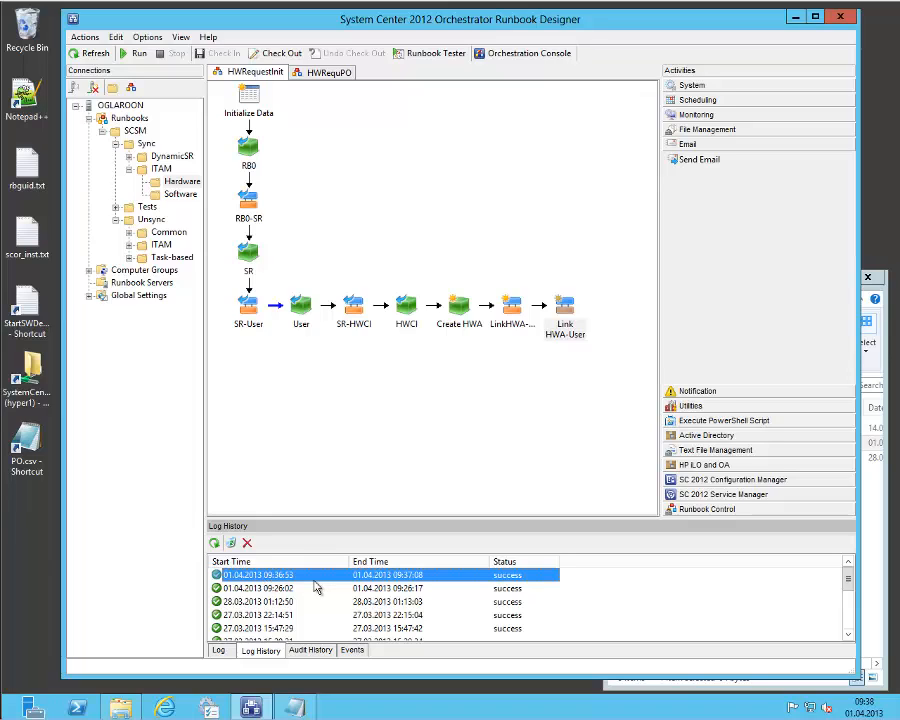
left_click(363, 434)
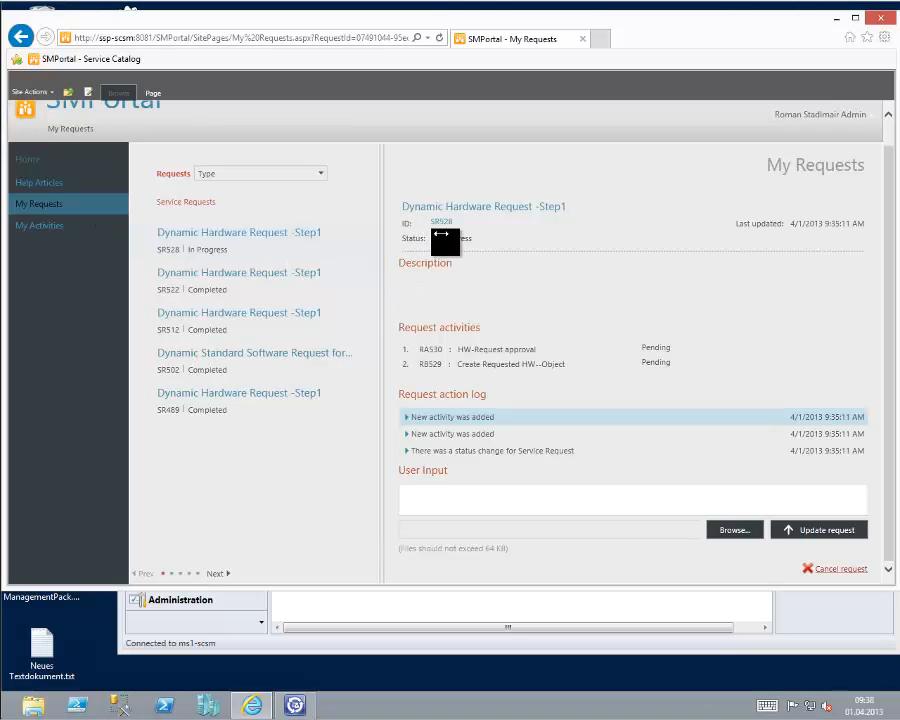
left_click(443, 223)
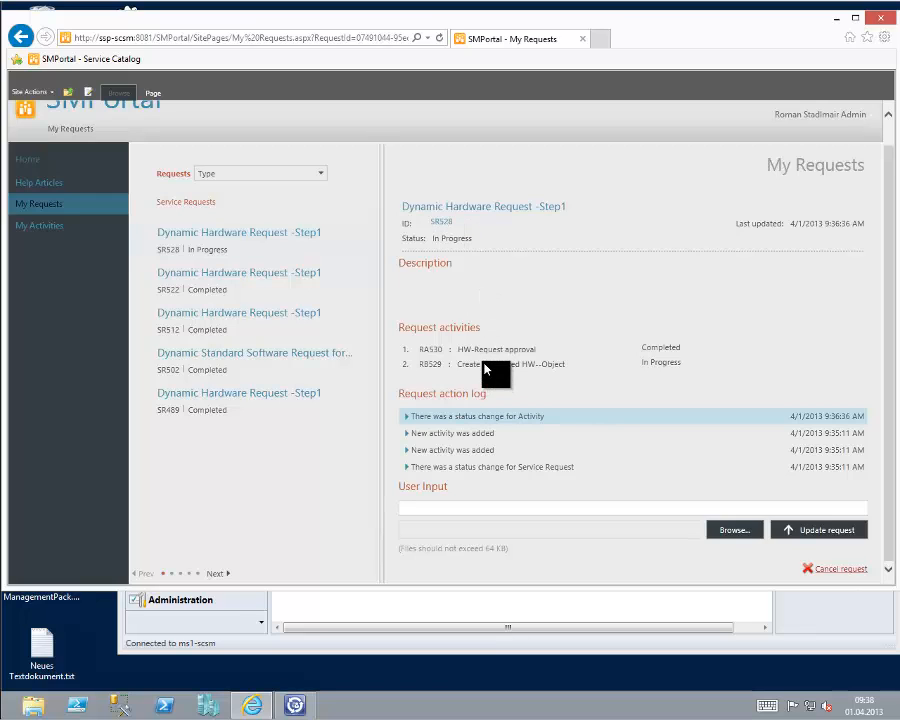
Switch to the Service Manager Console and open the Req - Dell Optiplex 7010 asset from the Requested hardware view.
left_click(323, 655)
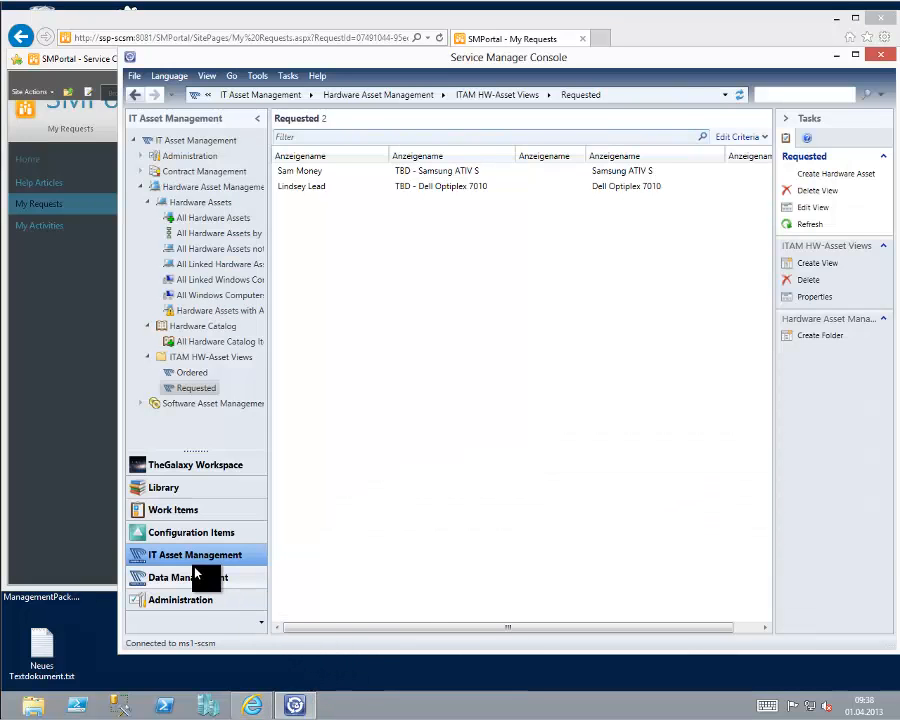
left_click(193, 390)
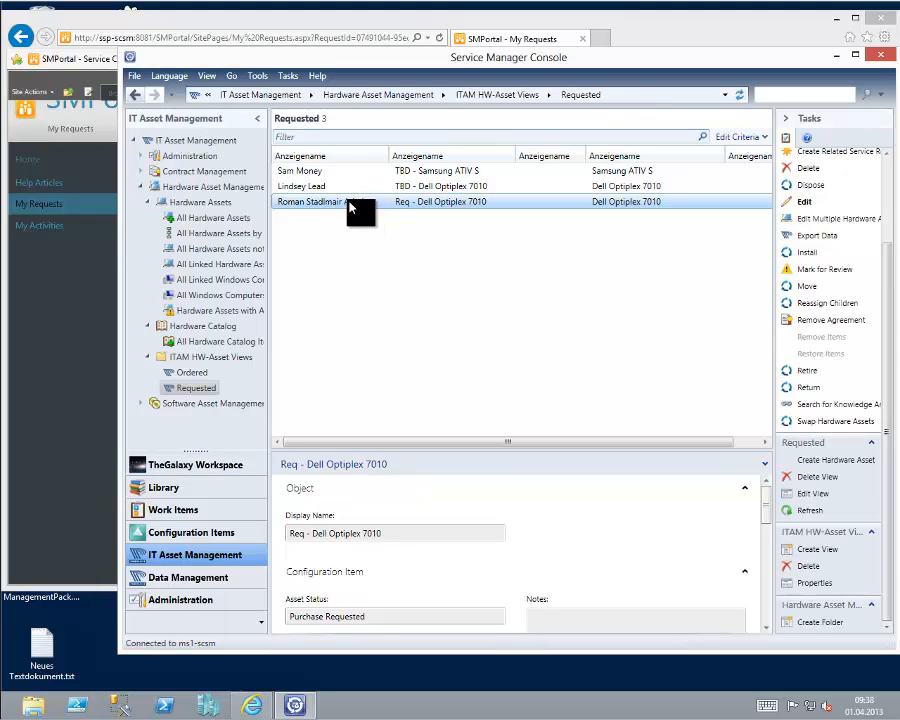
double_click(430, 208)
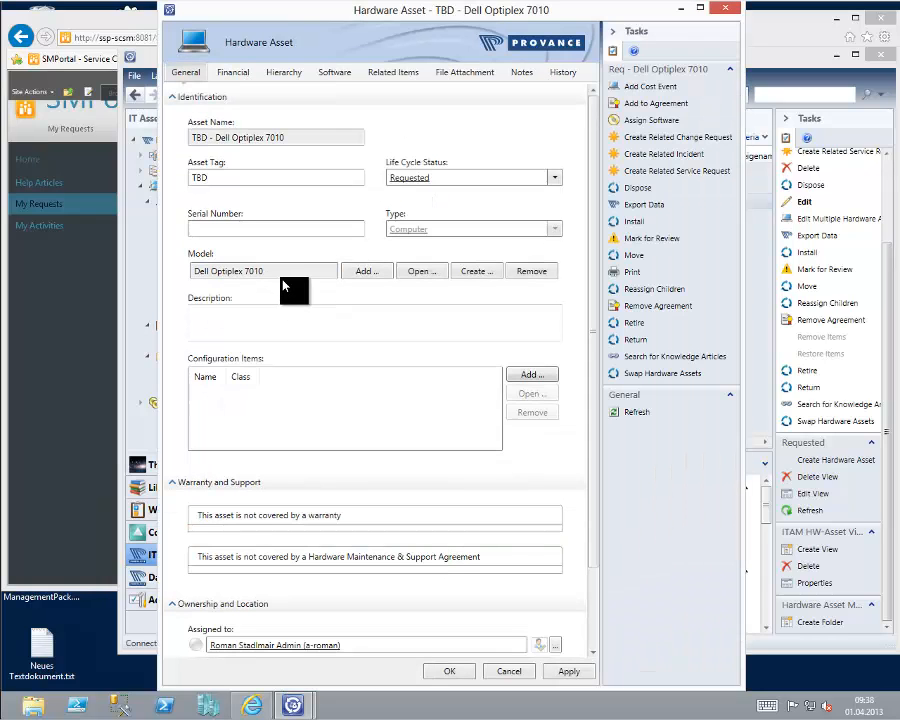
Review the hardware asset's model, asset tag and assigned user, and close the form without saving.
left_click(281, 270)
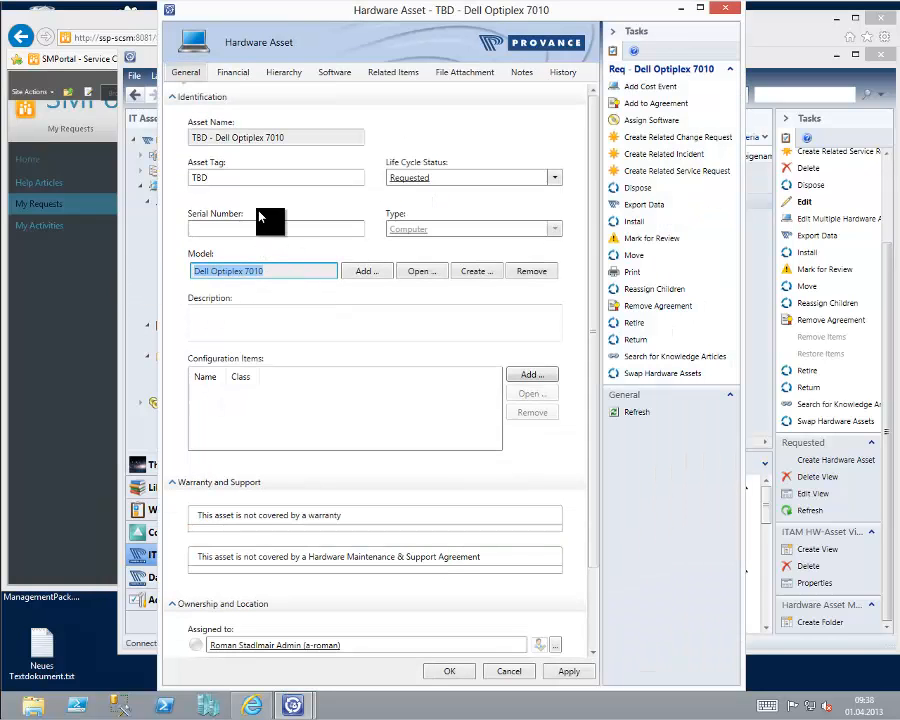
left_click(241, 177)
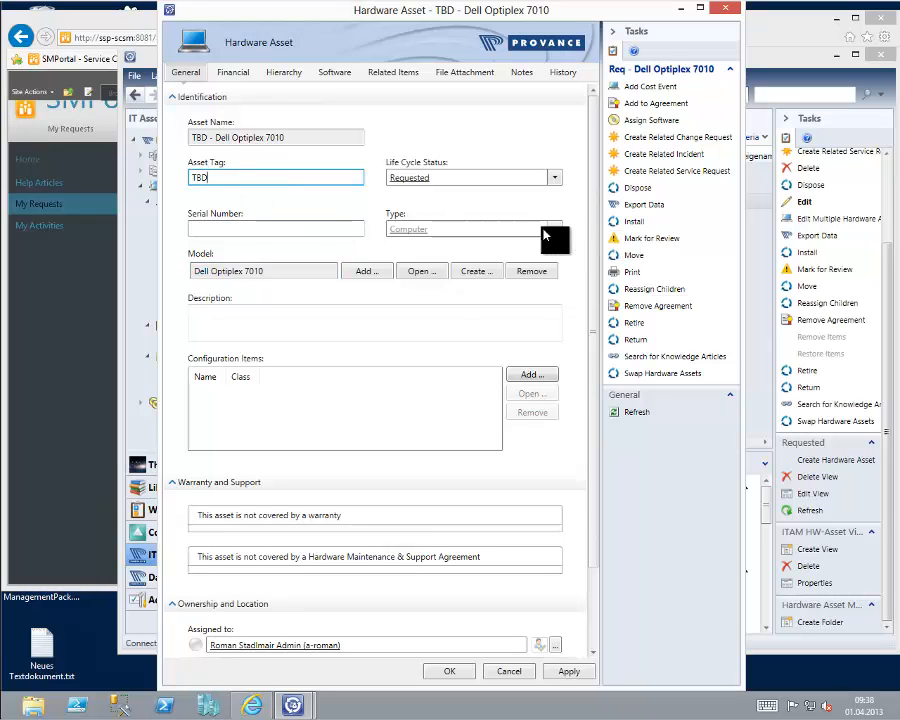
left_click_drag(594, 258, 605, 459)
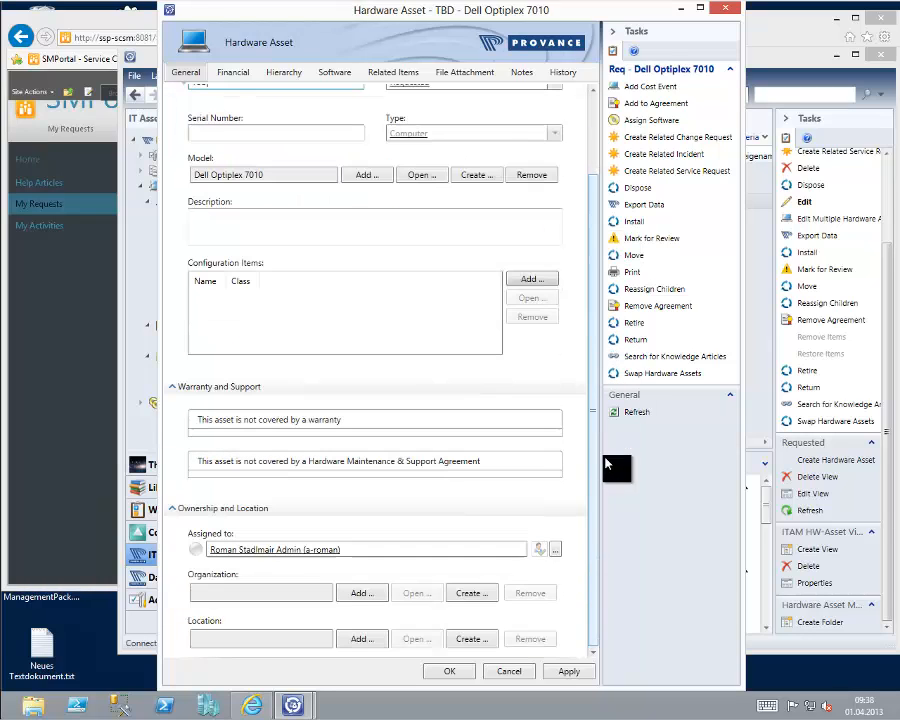
left_click(376, 551)
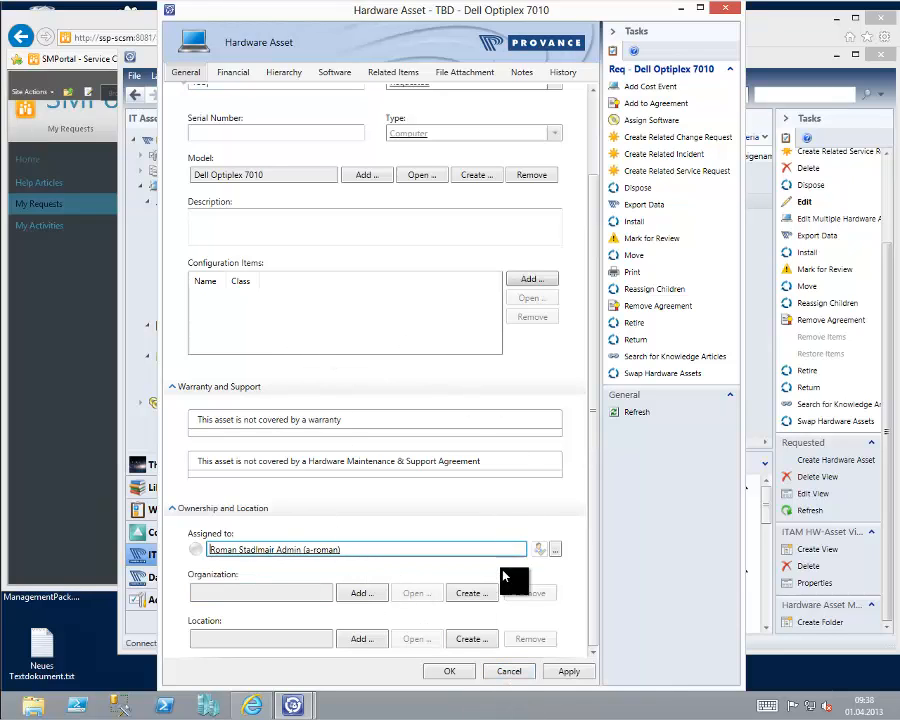
left_click(500, 674)
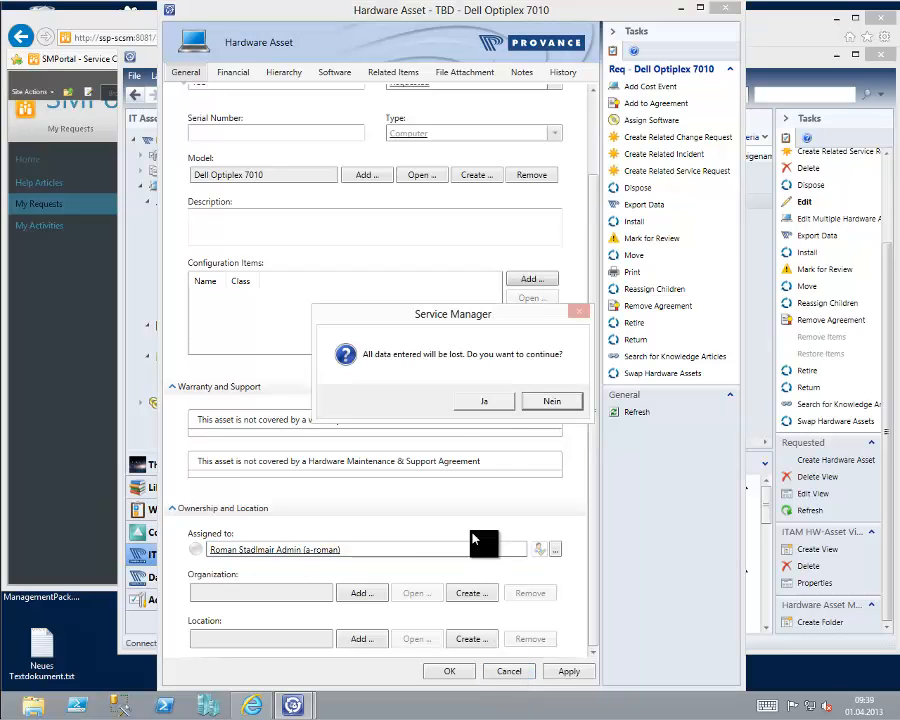
left_click(484, 402)
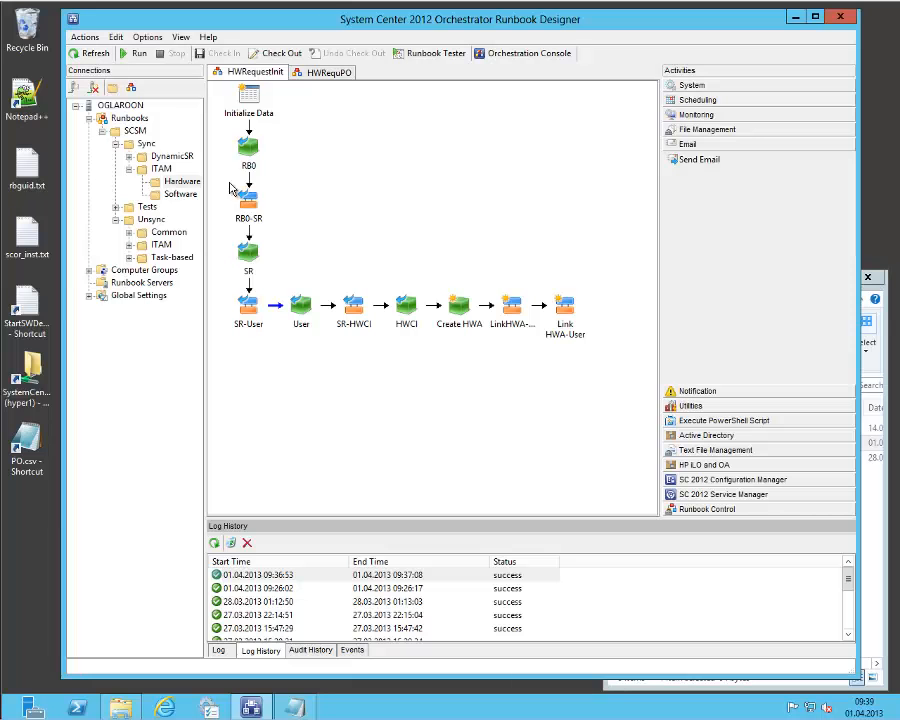
Display the HWRequPO runbook in the Runbook Designer.
left_click(330, 73)
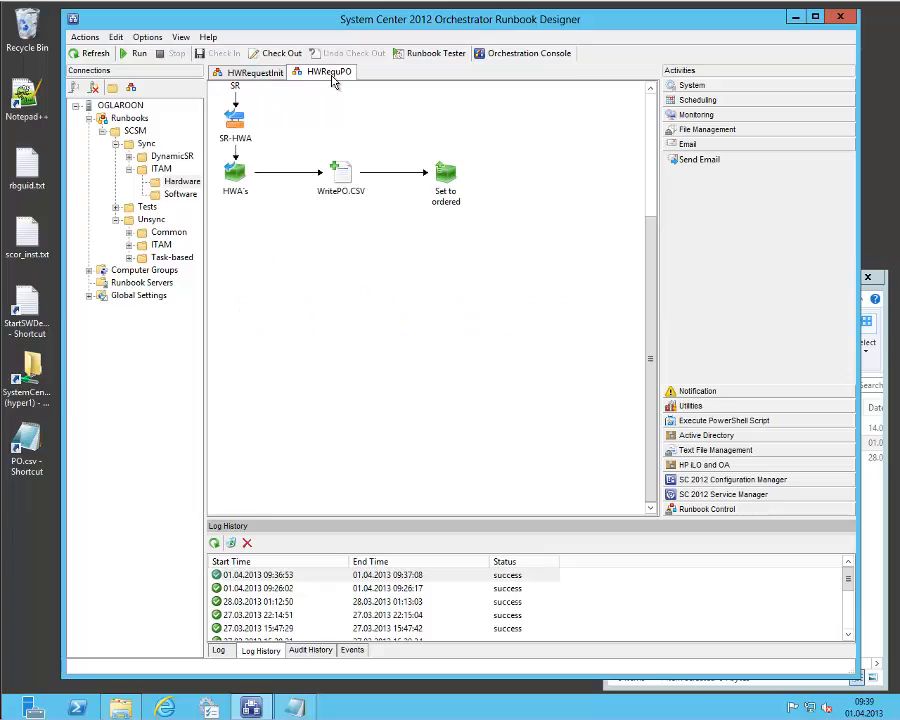
left_click(652, 162)
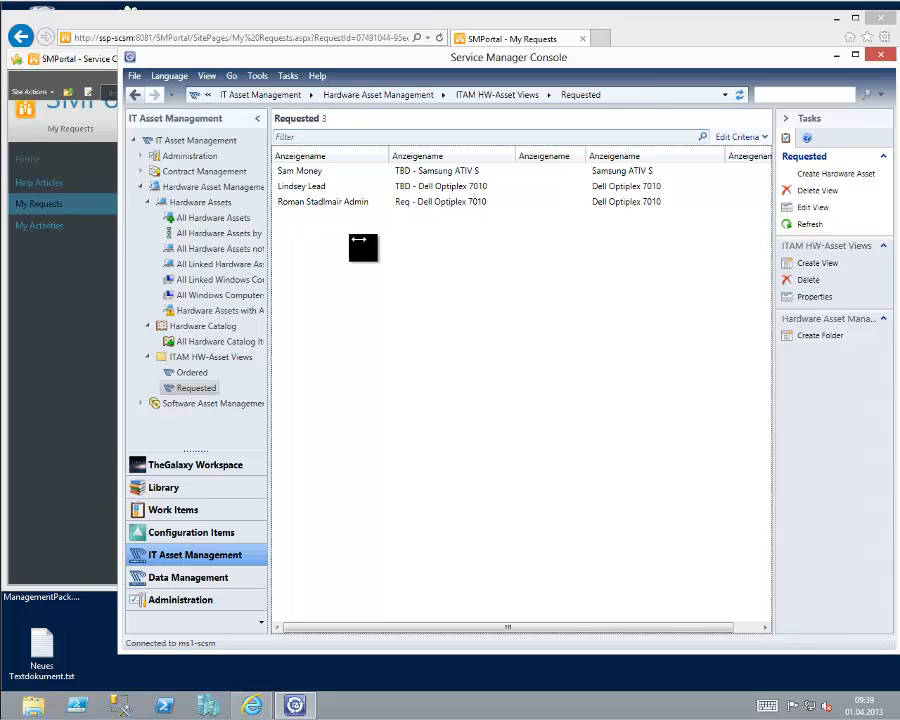
Create a related service request for all three requested hardware assets in the Service Manager Console, using the Hardware Order offering.
left_click(321, 173)
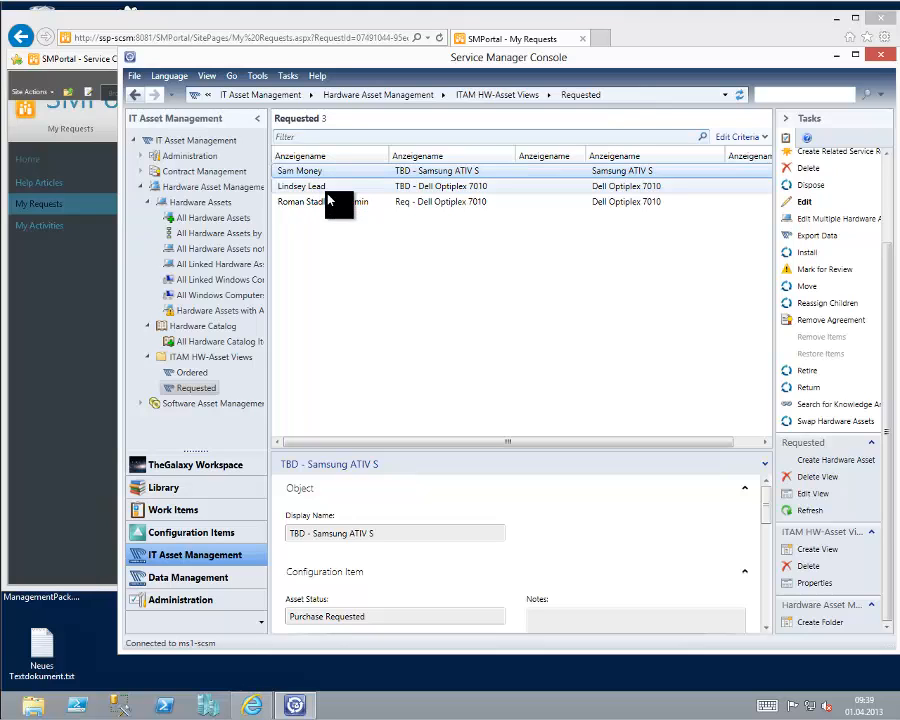
left_click(326, 192)
left_click(331, 203, "ctrl")
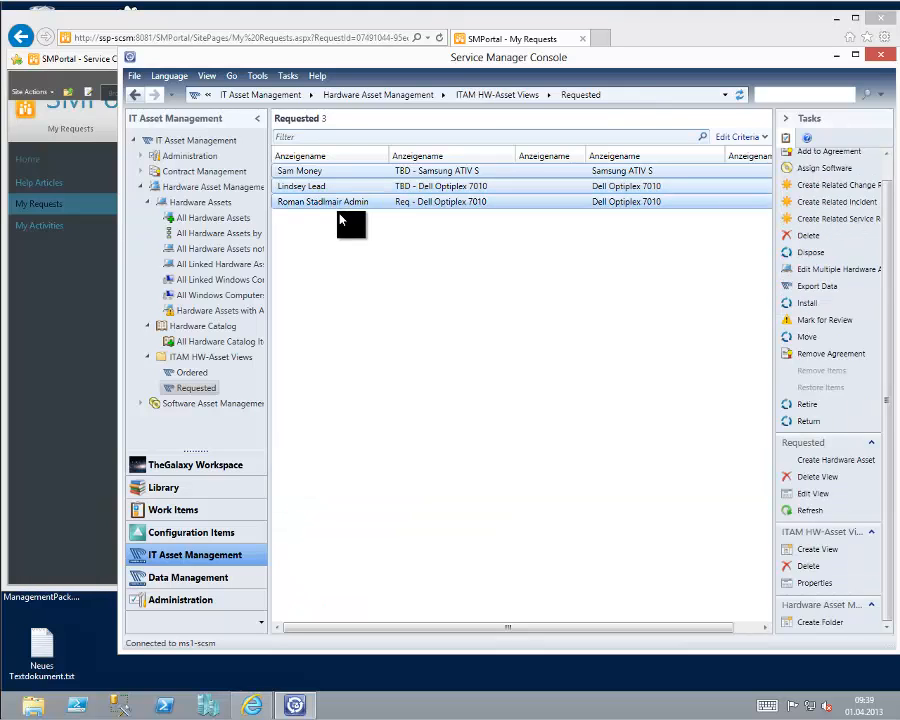
left_click(811, 222)
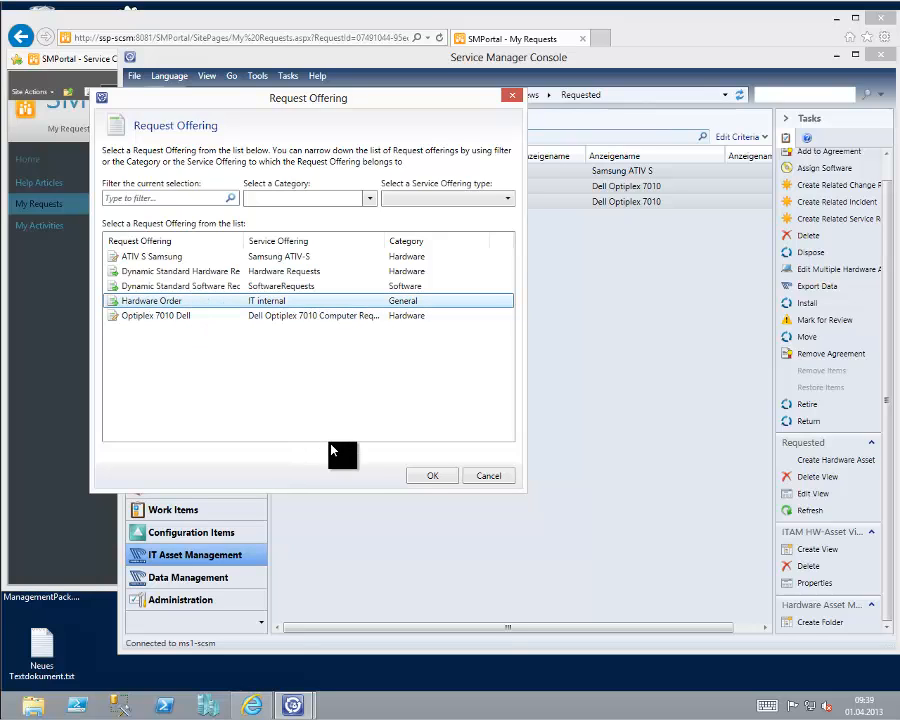
left_click(425, 478)
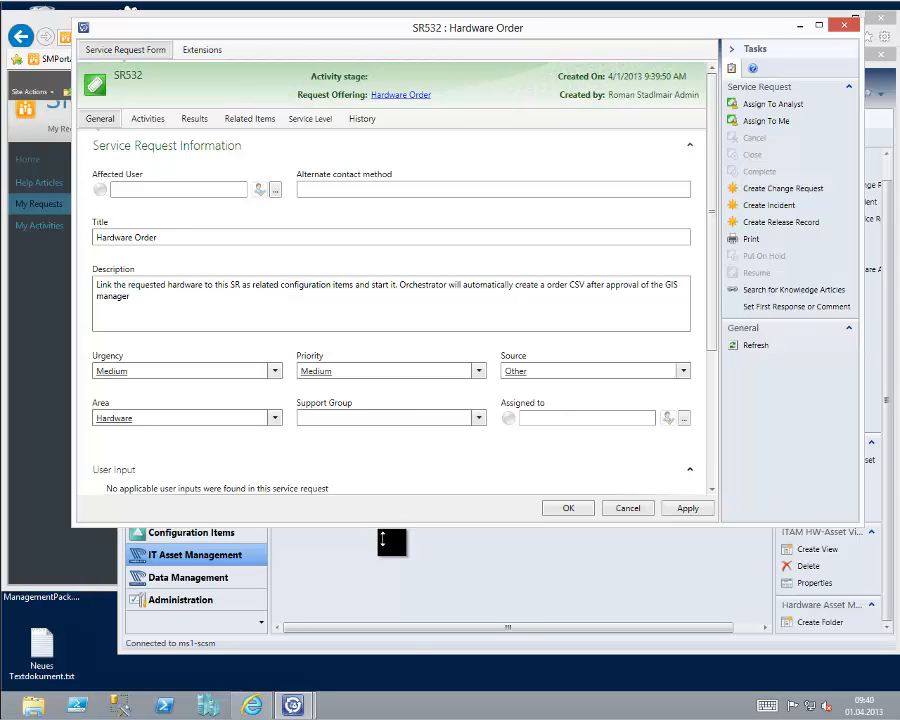
Inspect the affected configuration items related to the Hardware Order request, widening the Name and Type columns to show full values.
left_click_drag(382, 541, 396, 651)
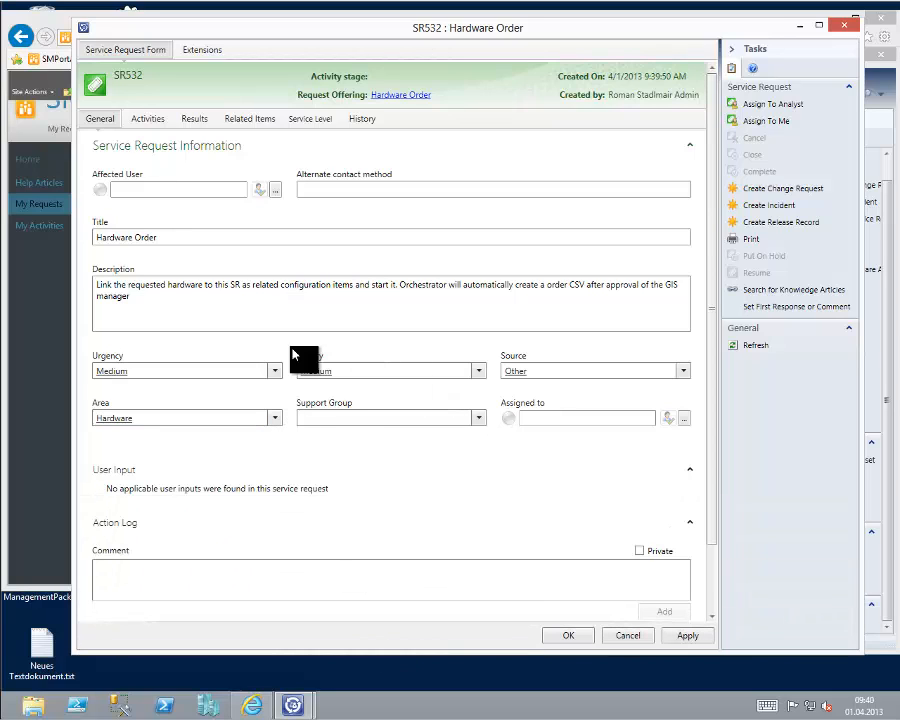
left_click(255, 128)
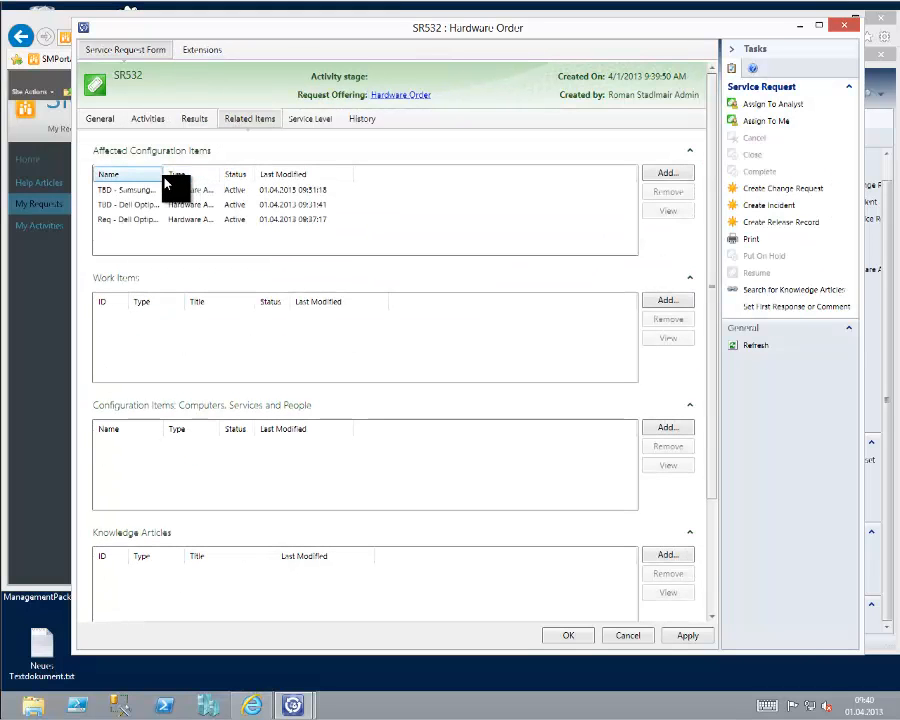
left_click_drag(163, 177, 226, 181)
left_click(237, 190)
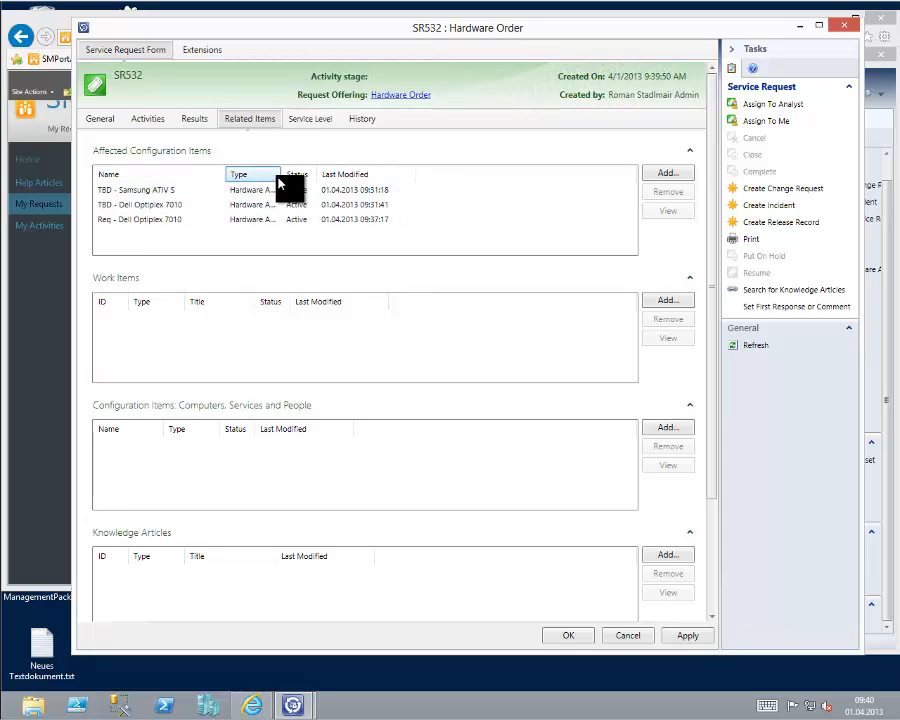
left_click_drag(282, 174, 340, 175)
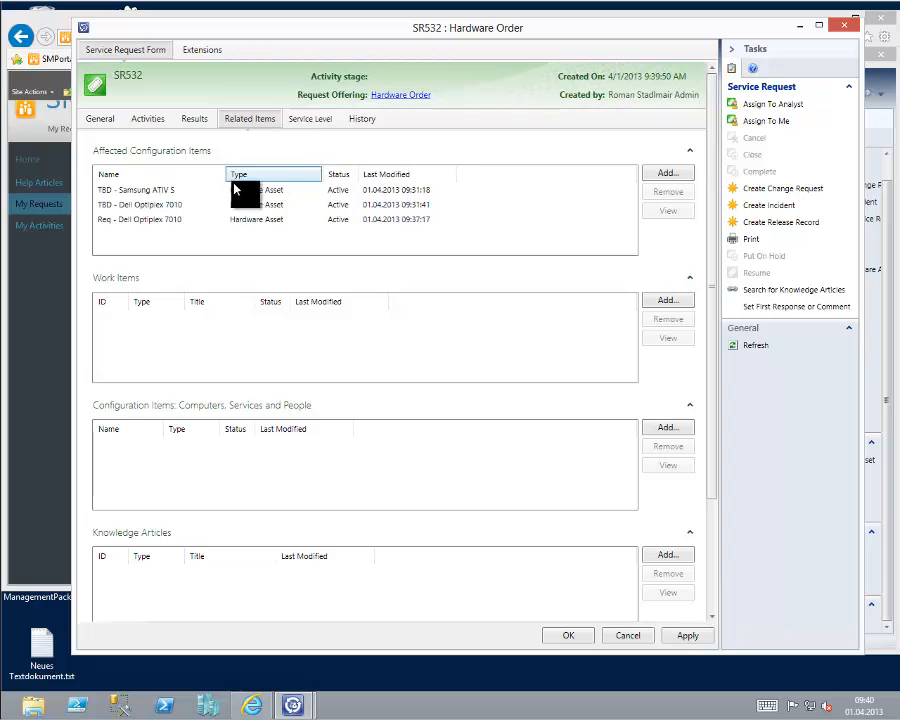
Review the Hardware Order request's general information and show its activities as a list with full titles.
left_click(100, 118)
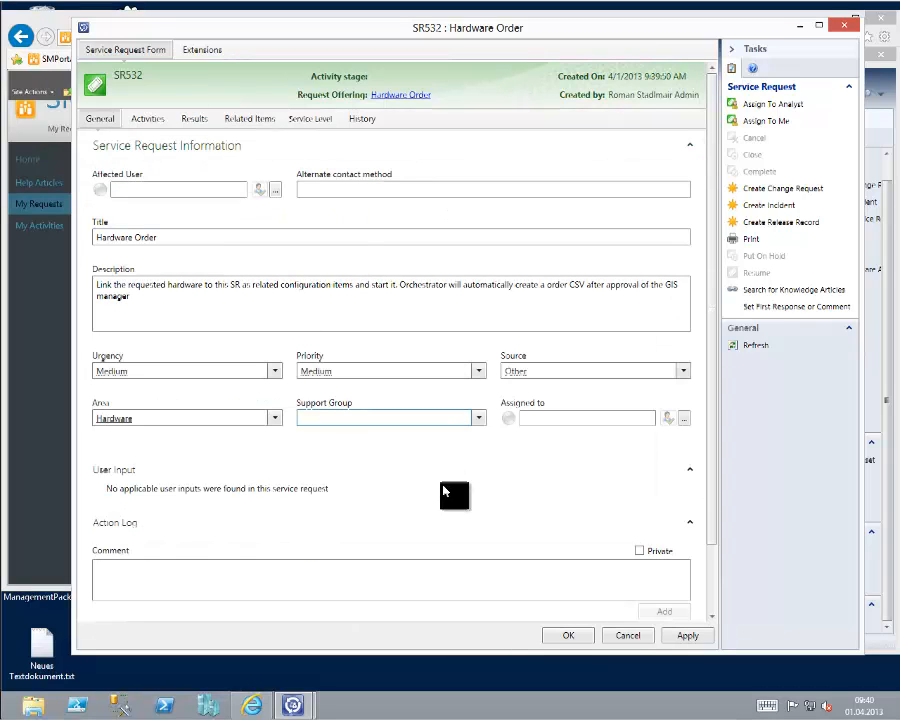
left_click(147, 120)
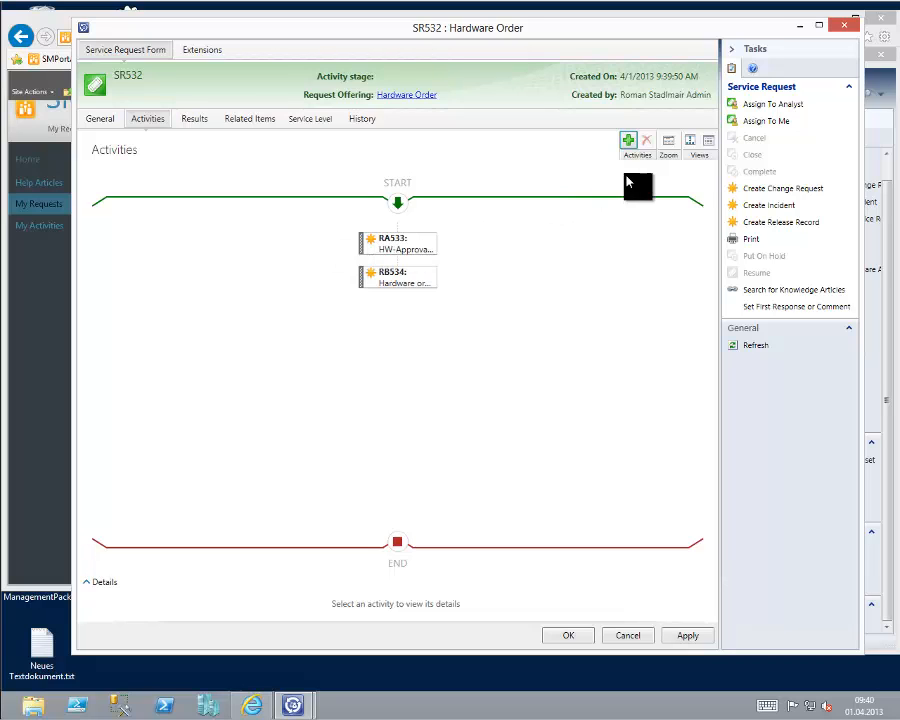
left_click(708, 142)
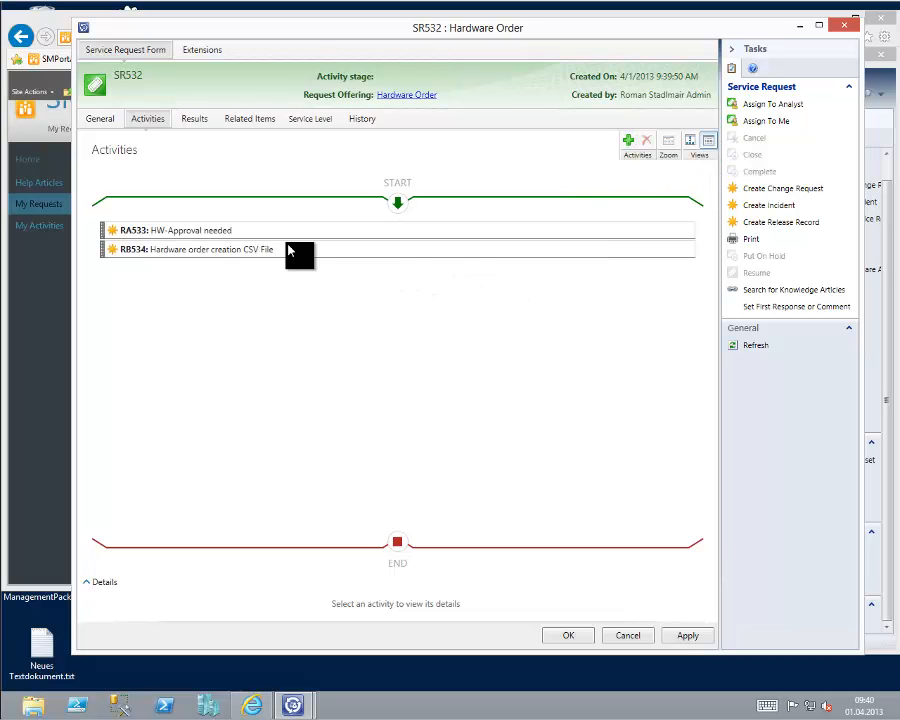
Inspect the HW-Approval needed activity's reviewer and approval condition, close it without changes, and submit the Hardware Order service request.
left_click(231, 237)
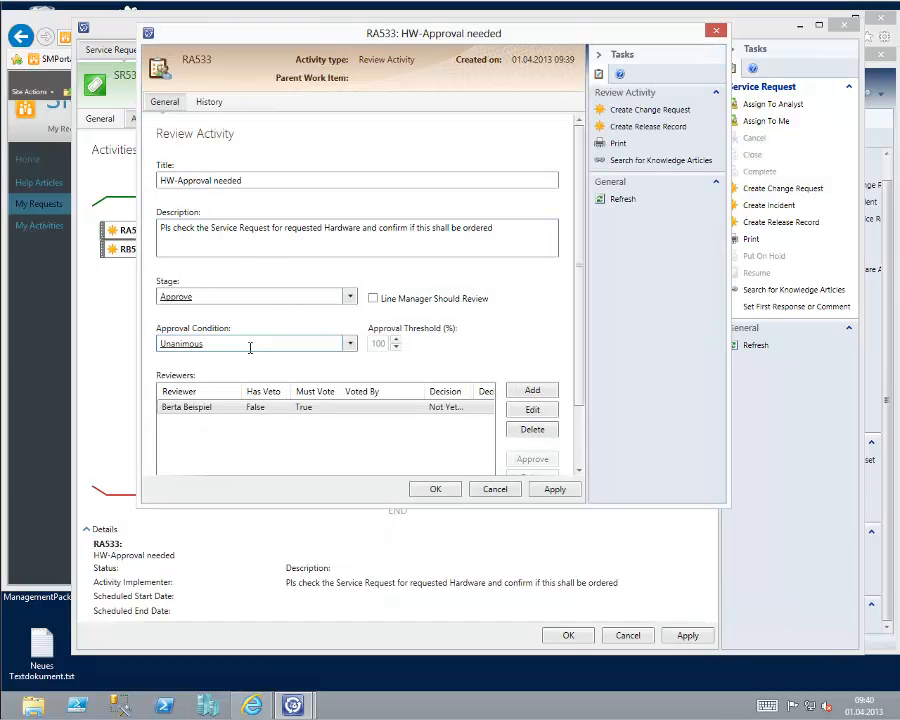
left_click(488, 493)
left_click(462, 401)
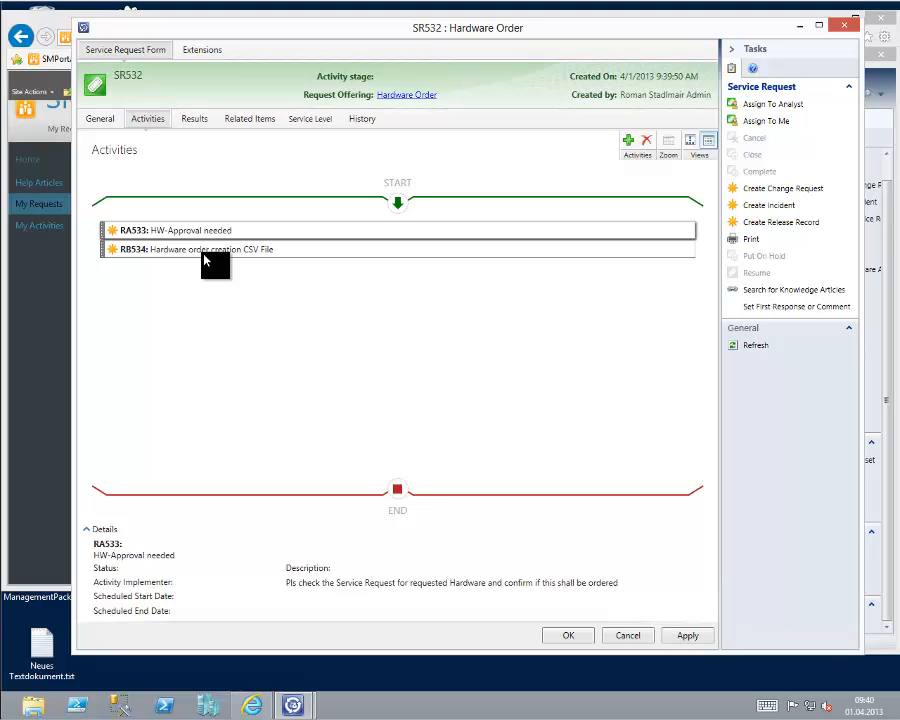
left_click(102, 119)
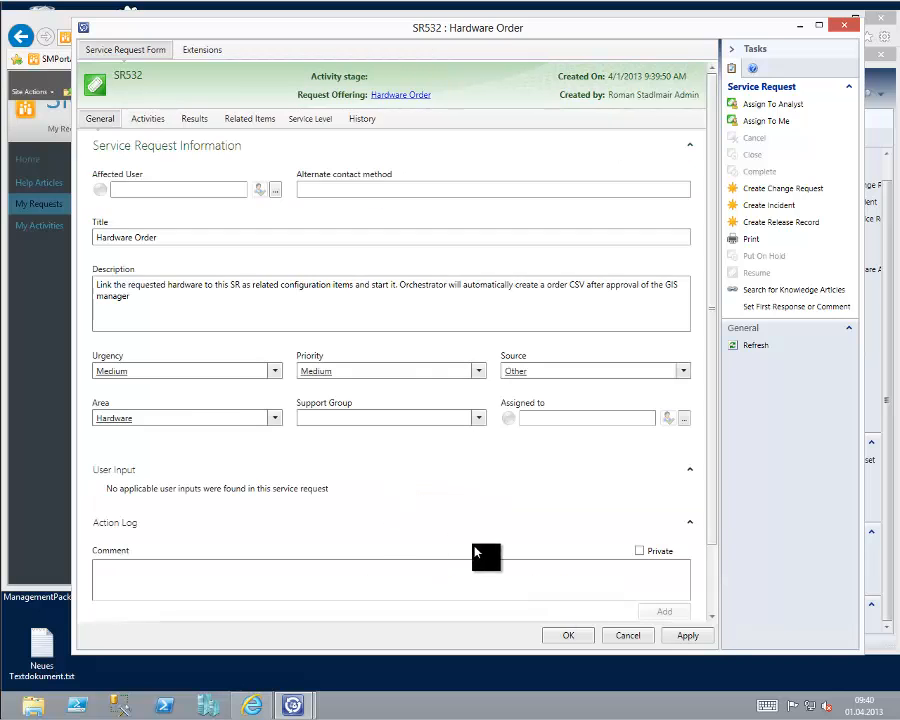
left_click(568, 636)
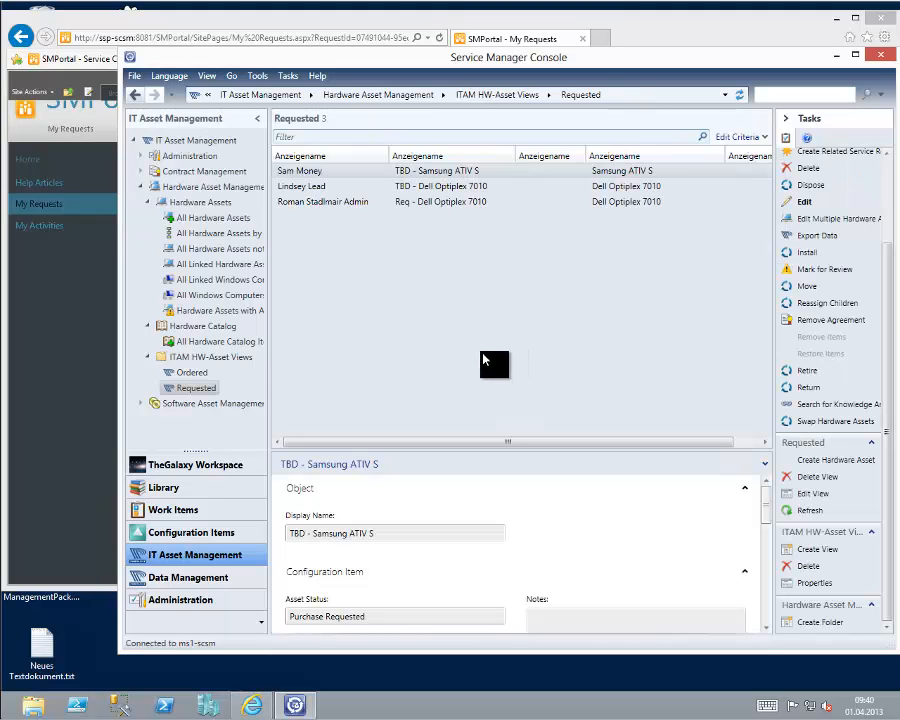
Check all open service requests and the in-progress review activities among the work items.
left_click(178, 511)
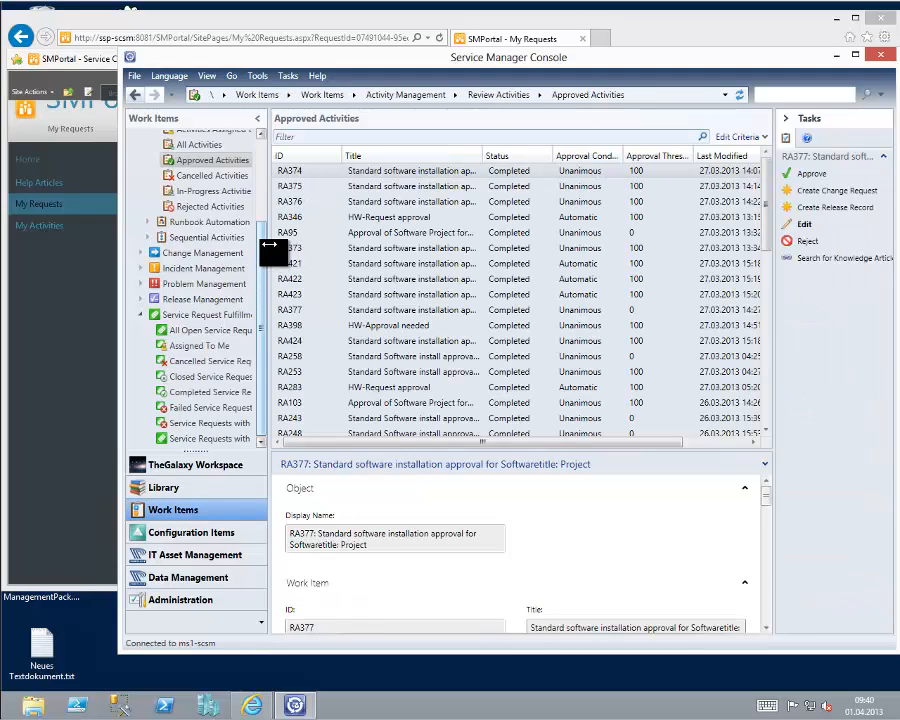
scroll(207, 343, "up", 2)
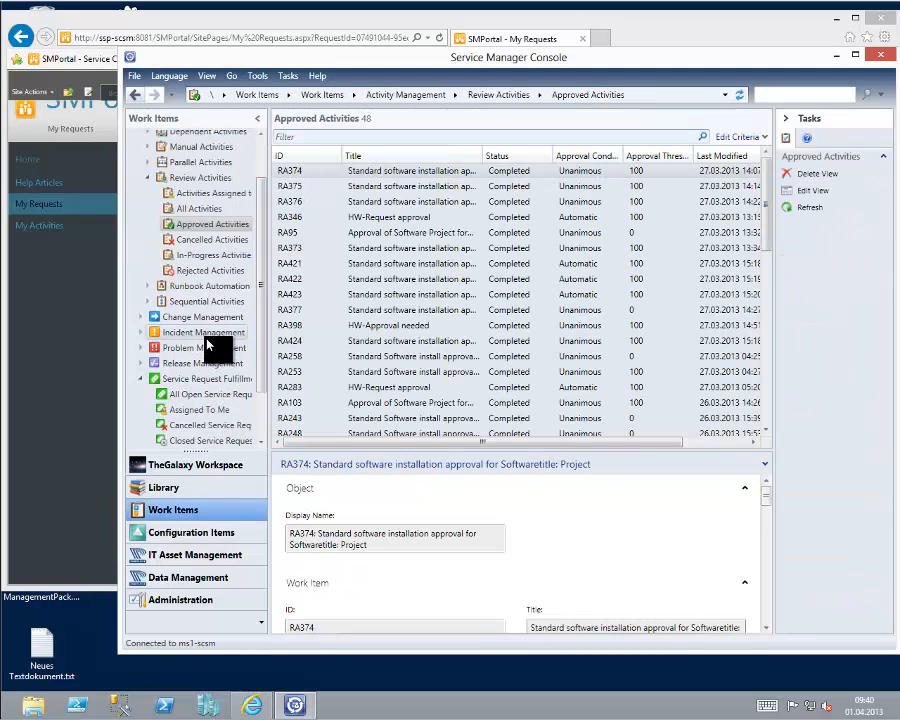
left_click(207, 338)
left_click(189, 397)
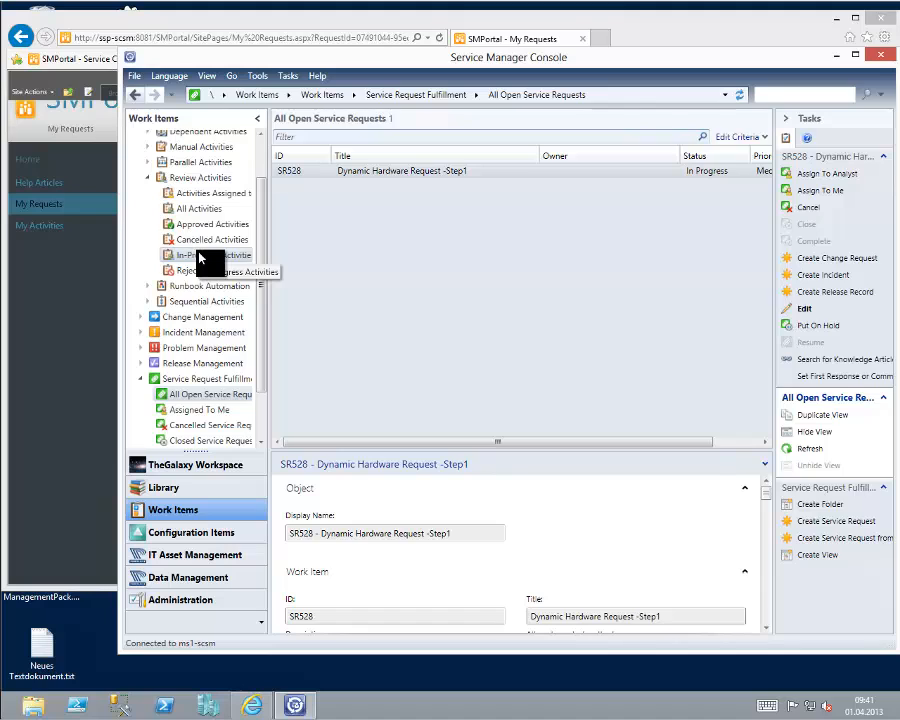
left_click(200, 257)
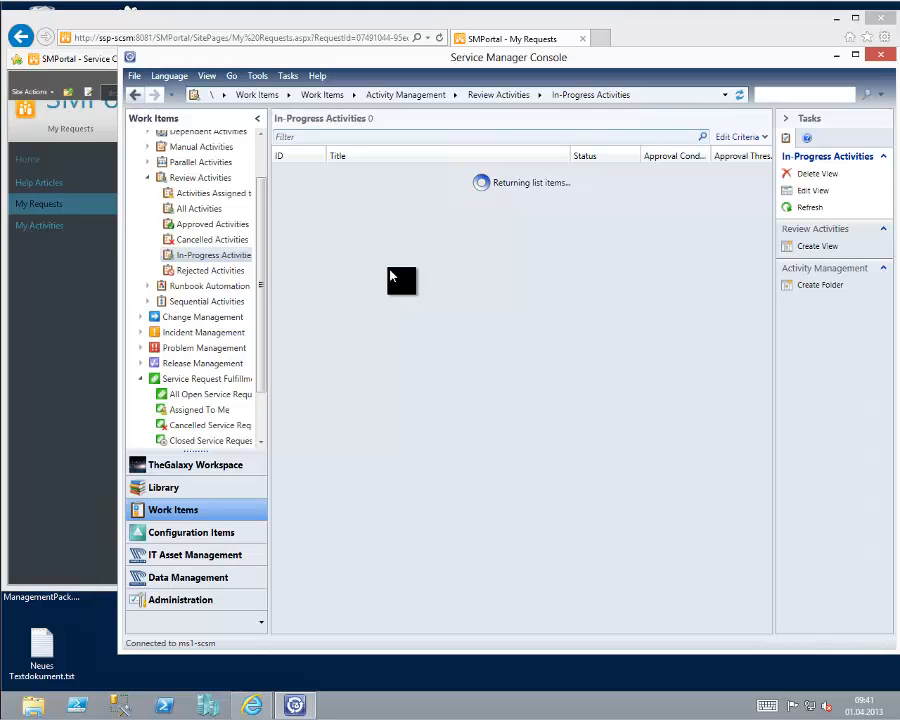
left_click(215, 399)
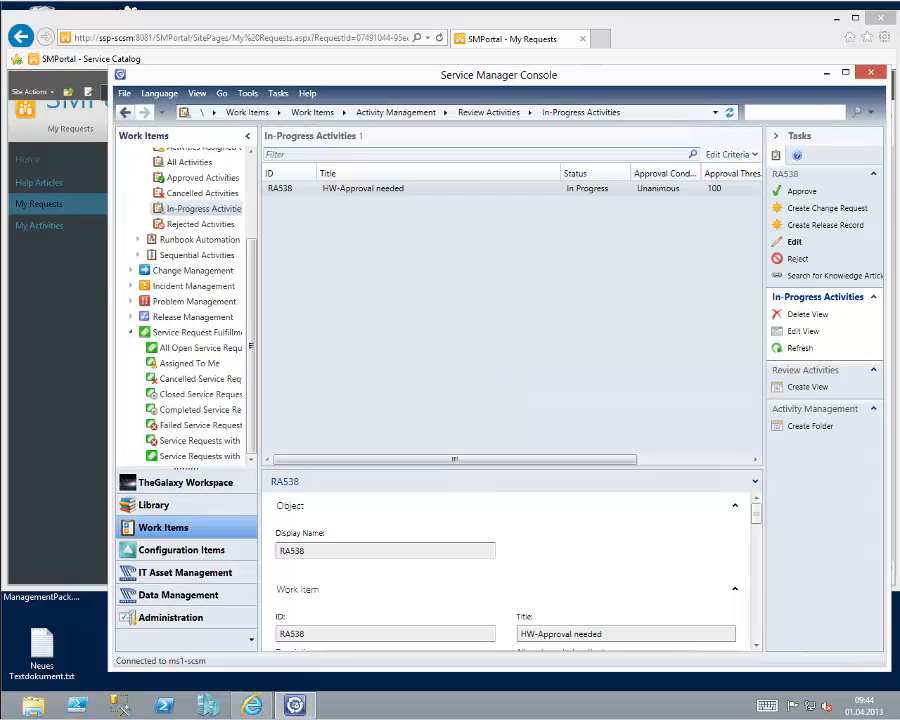
Approve the in-progress HW-Approval needed activity with the comment "ok" and refresh the list of all open service requests.
left_click(376, 197)
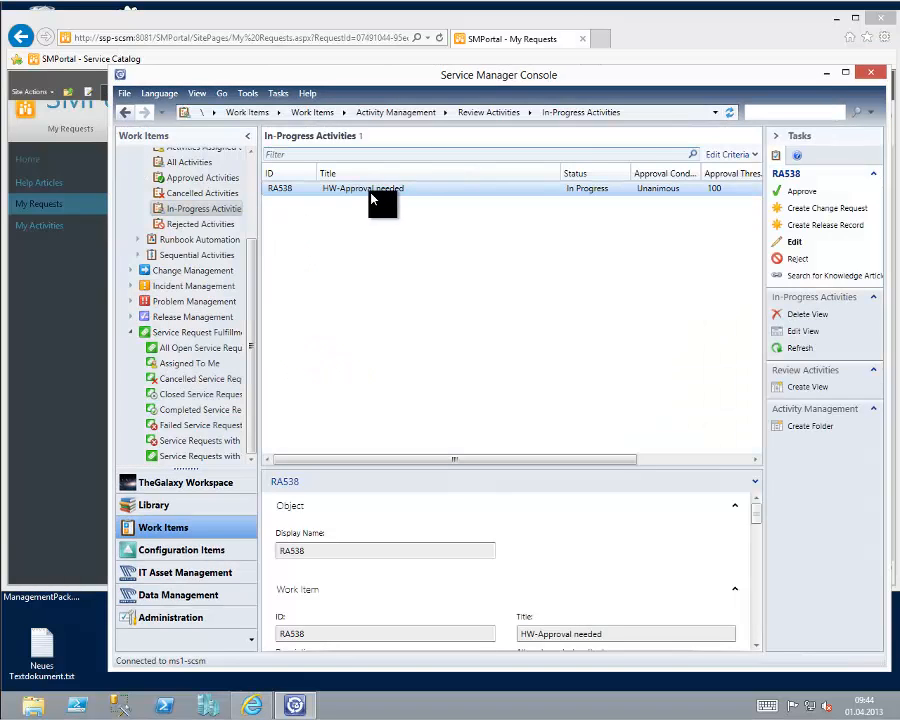
double_click(376, 197)
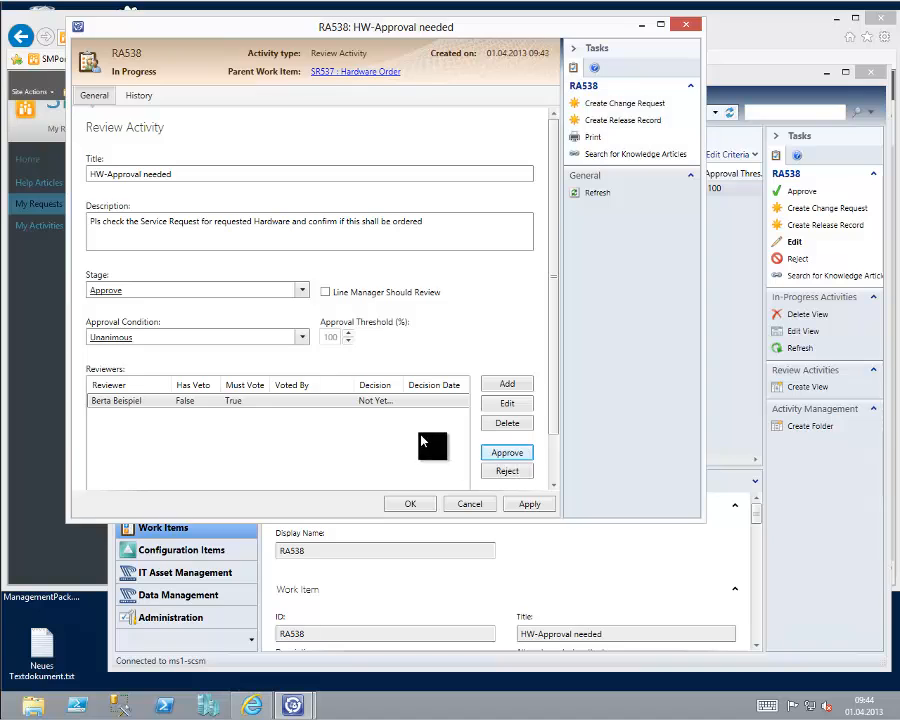
left_click(506, 453)
type("ok")
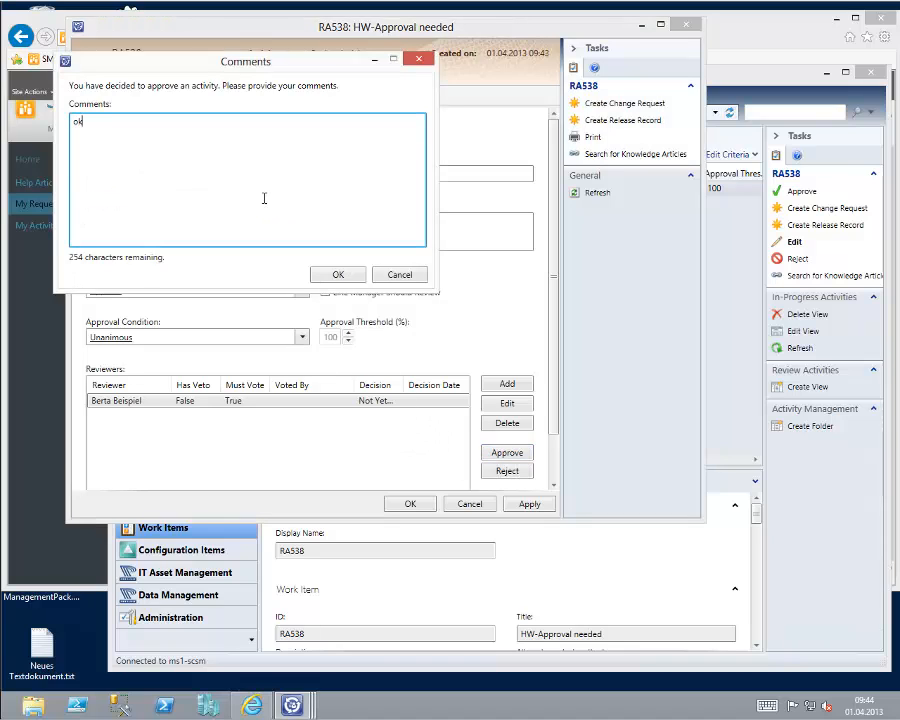
left_click(340, 275)
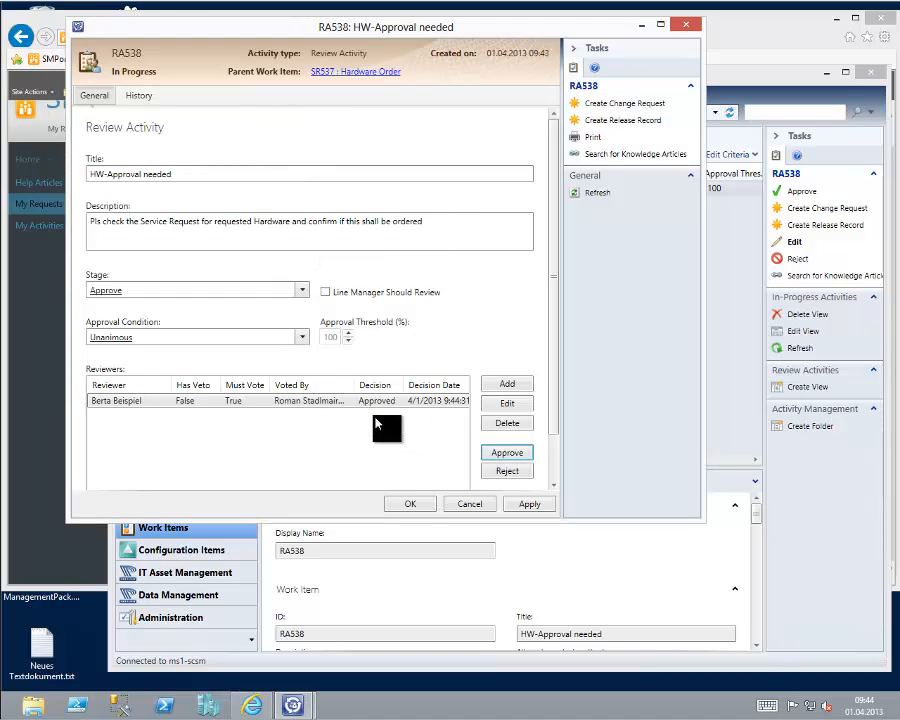
left_click(408, 503)
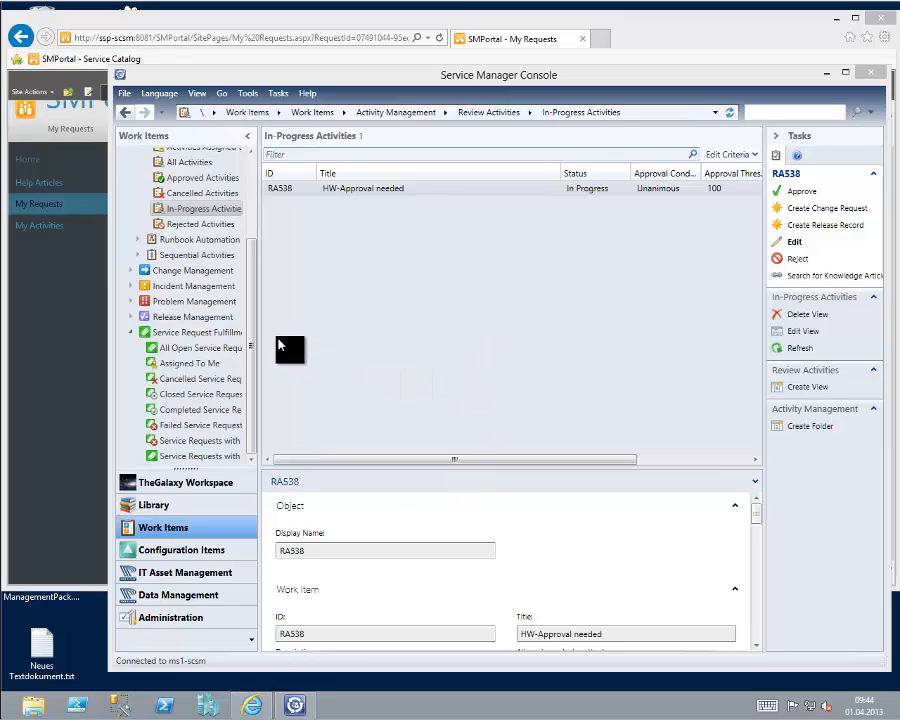
left_click(200, 348)
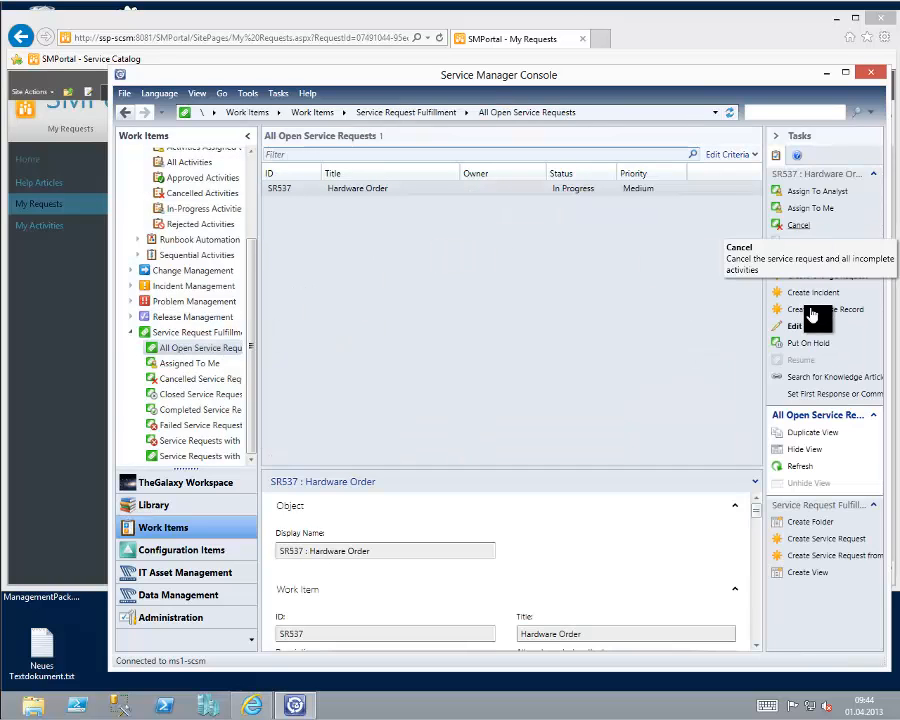
left_click(802, 468)
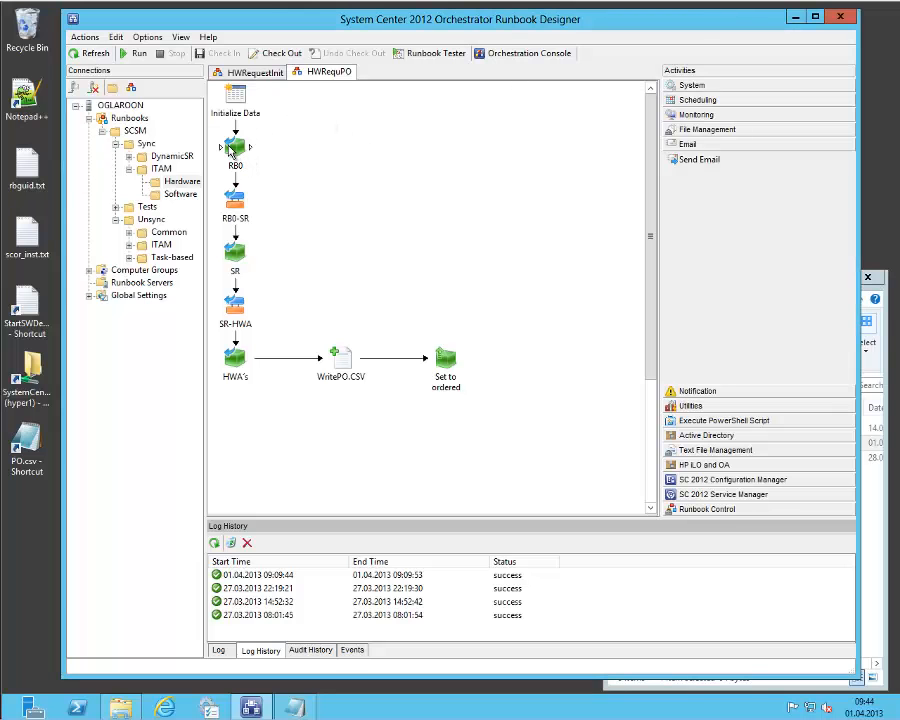
In the Runbook Designer, trace HWRequPO to its HWA's activity, inspect that activity's filter with adjusted column widths, and close it unsaved.
left_click(231, 149)
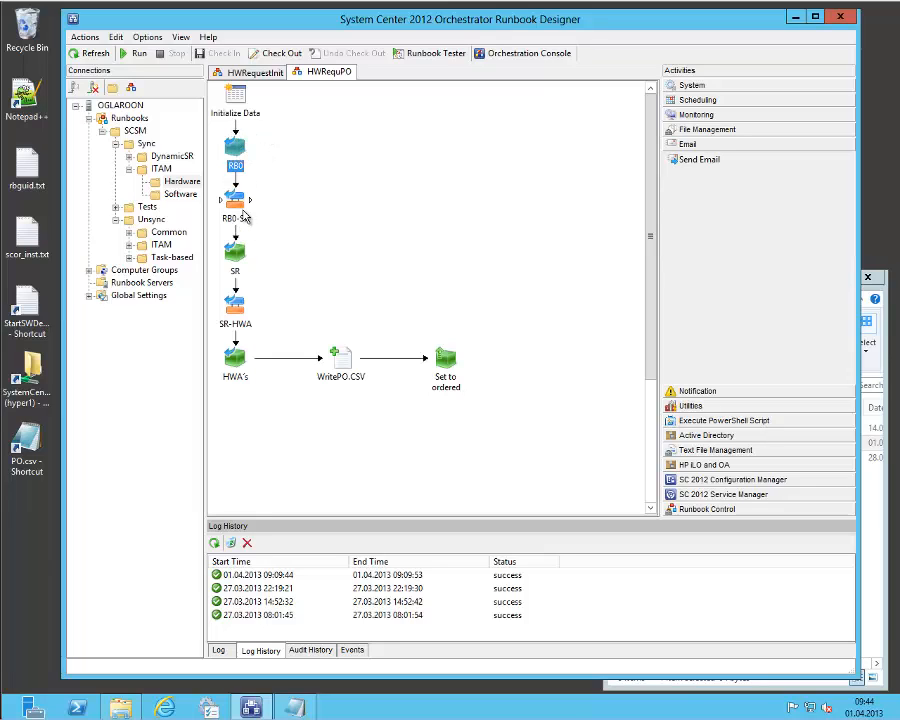
left_click(234, 252)
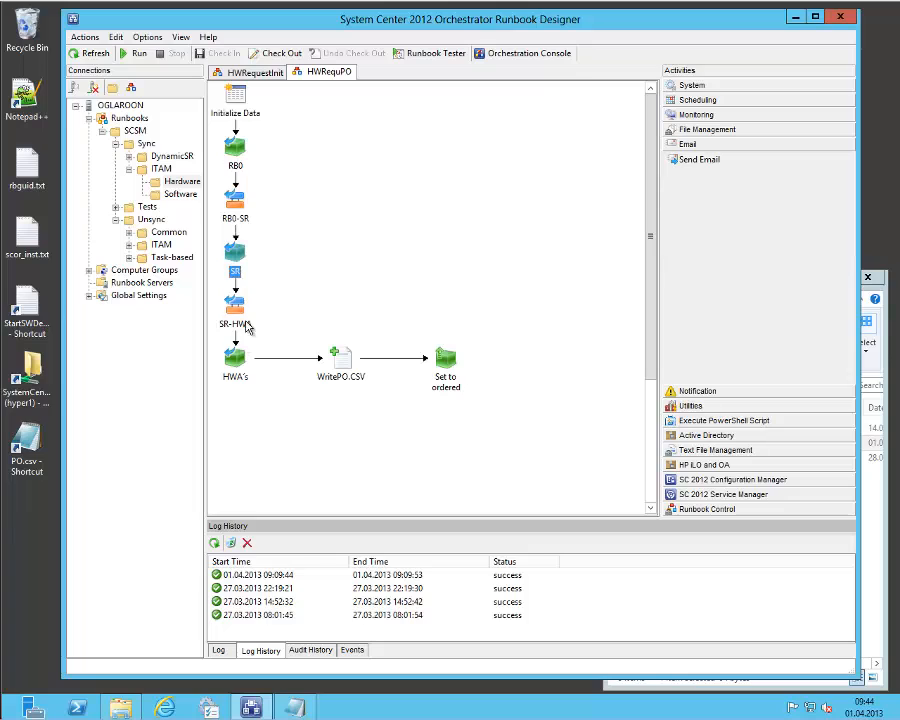
left_click(234, 362)
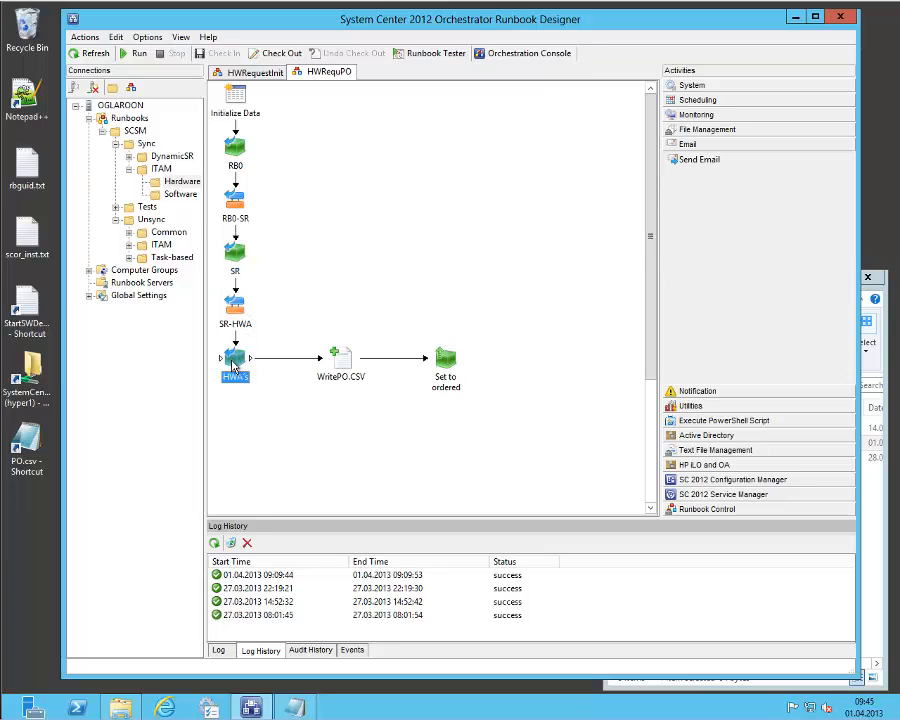
right_click(234, 366)
left_click(298, 471)
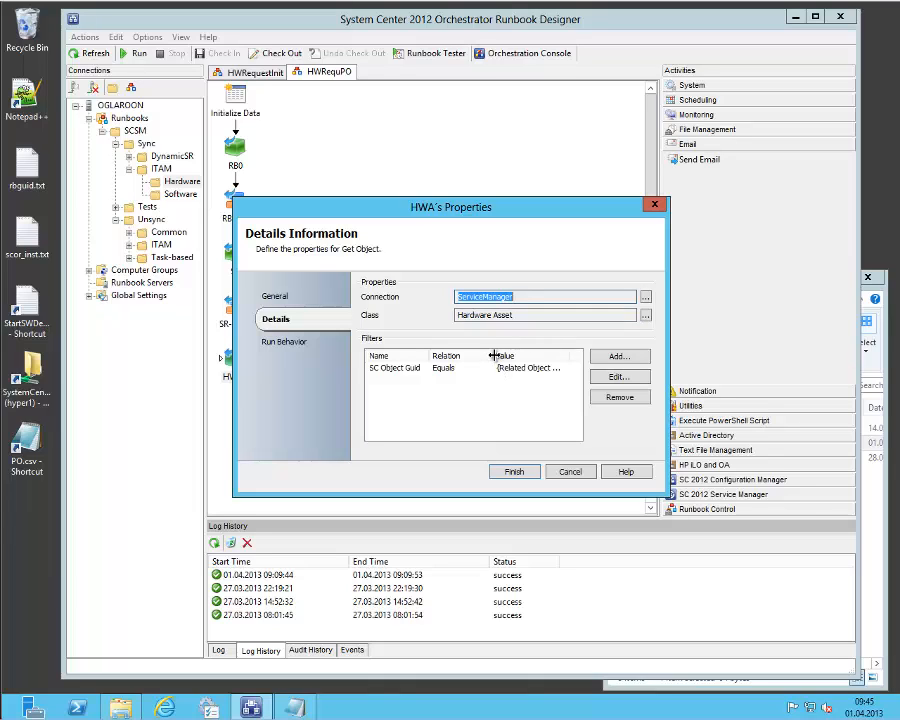
left_click_drag(494, 355, 468, 355)
left_click_drag(543, 355, 566, 355)
left_click(568, 471)
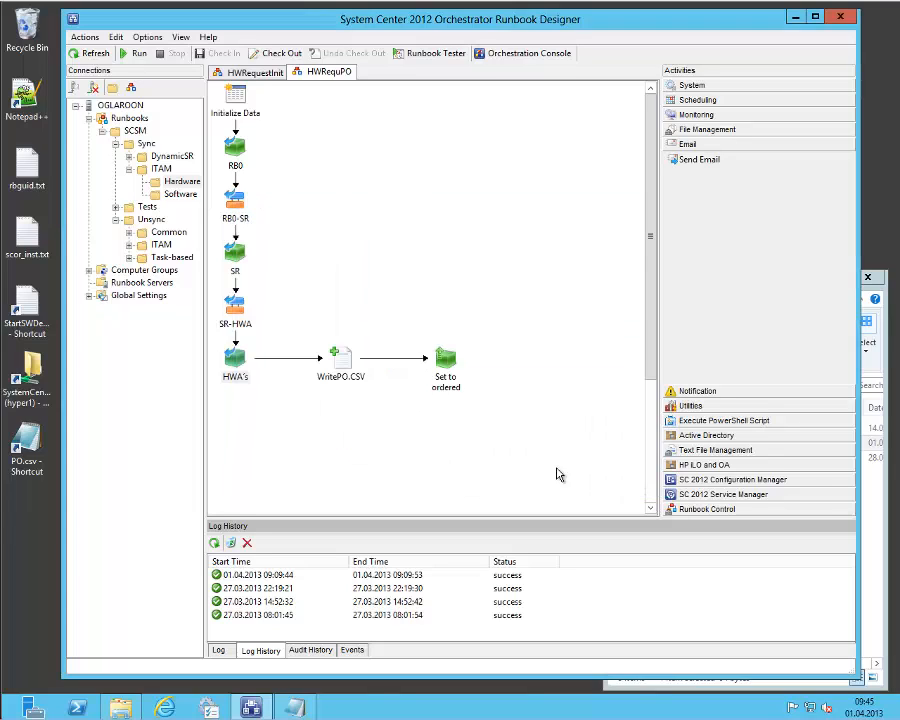
Inspect the WritePO.CSV activity's target file and its full appended text expression, and close the properties without saving.
right_click(343, 377)
left_click(388, 483)
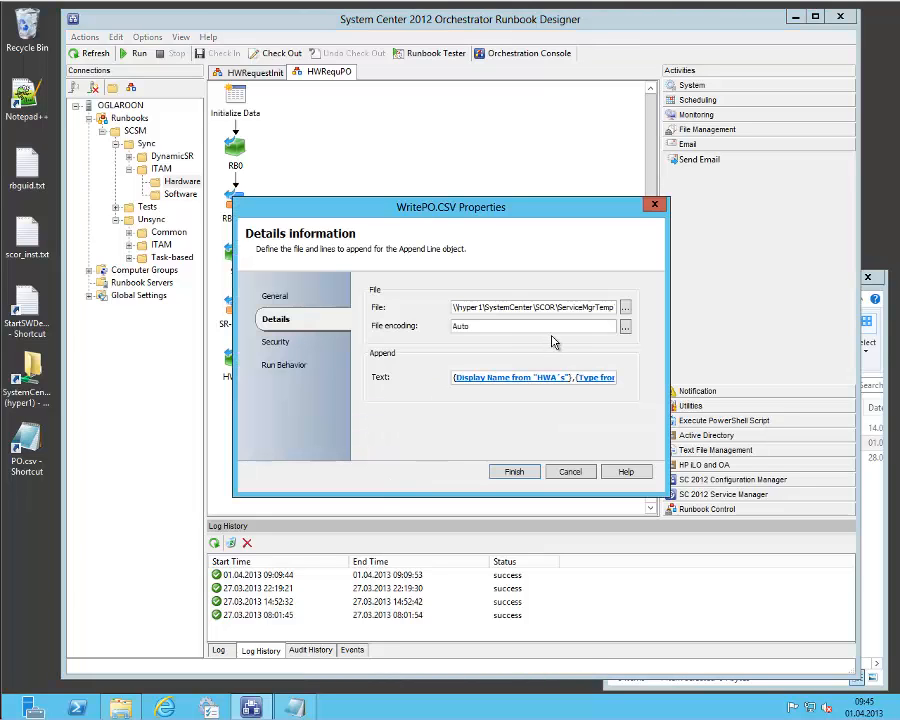
right_click(490, 385)
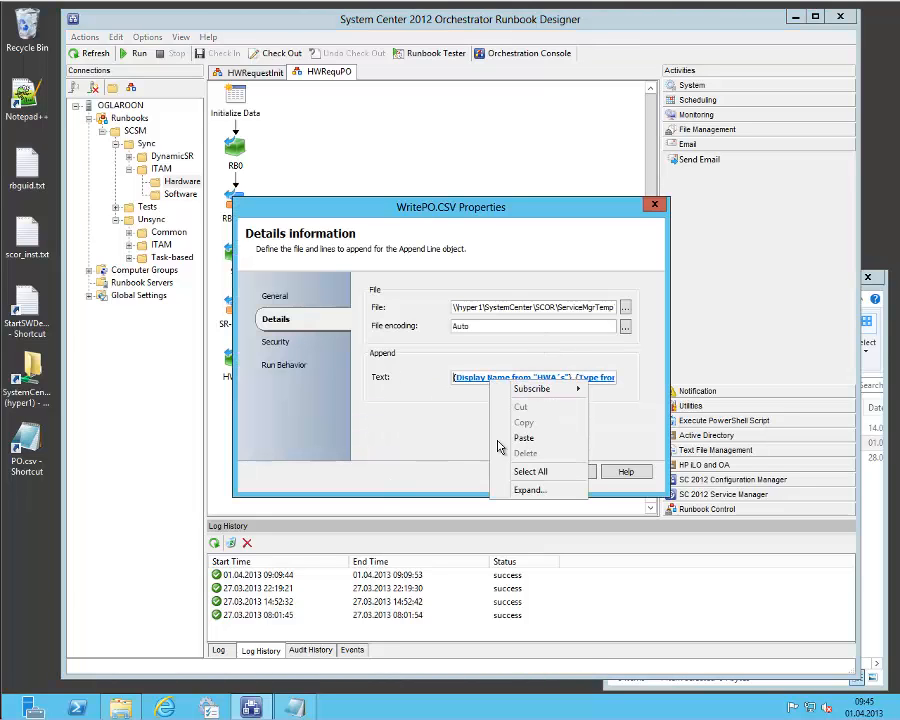
left_click(502, 486)
left_click(437, 324)
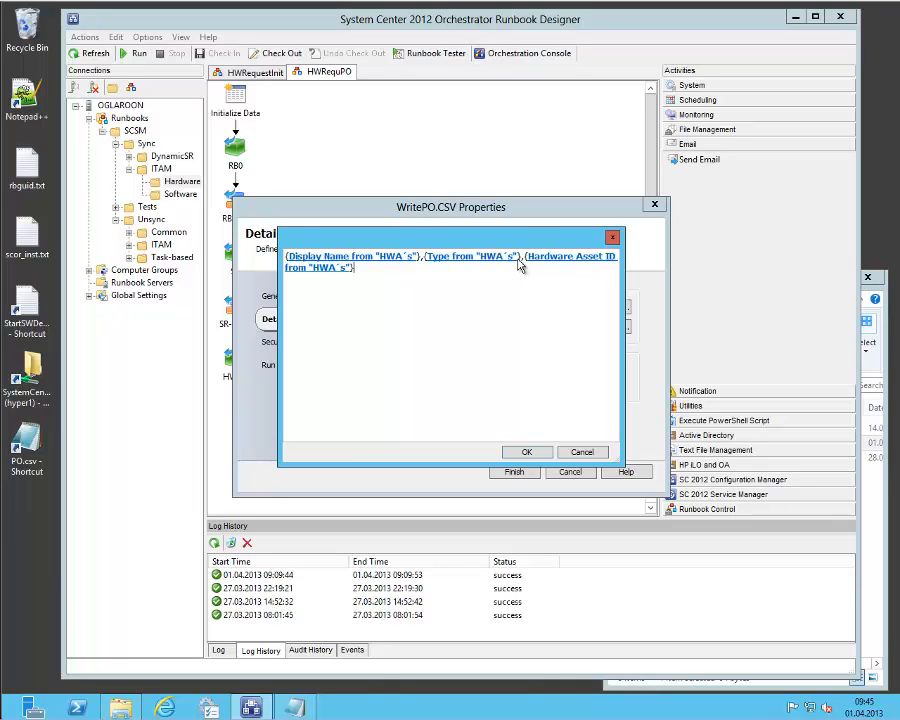
left_click(580, 453)
left_click(569, 471)
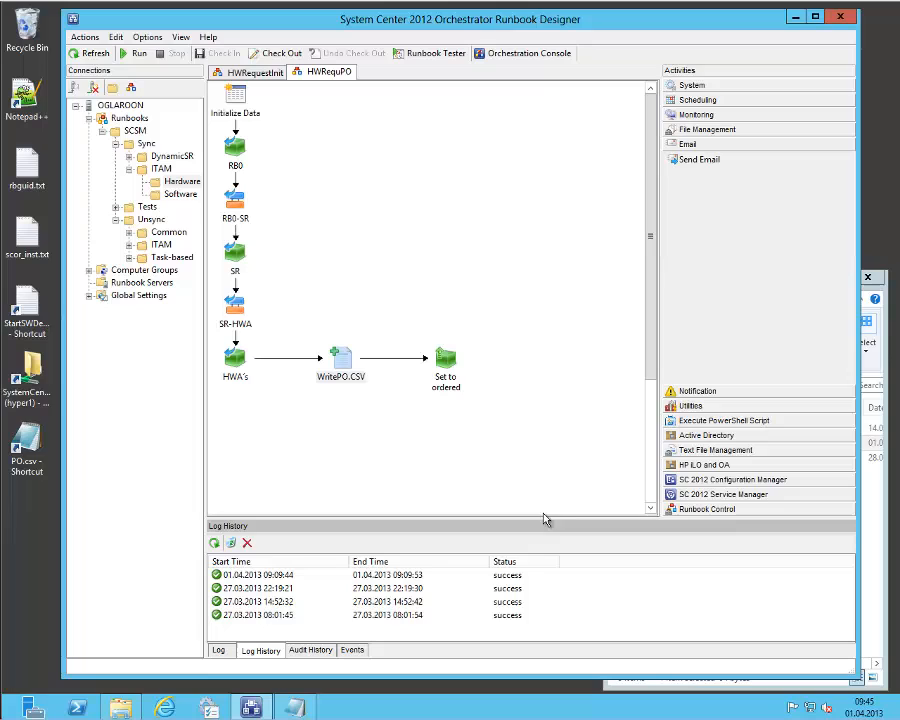
Check the HWRequPO runbook's current log and log history for the new run.
left_click(220, 650)
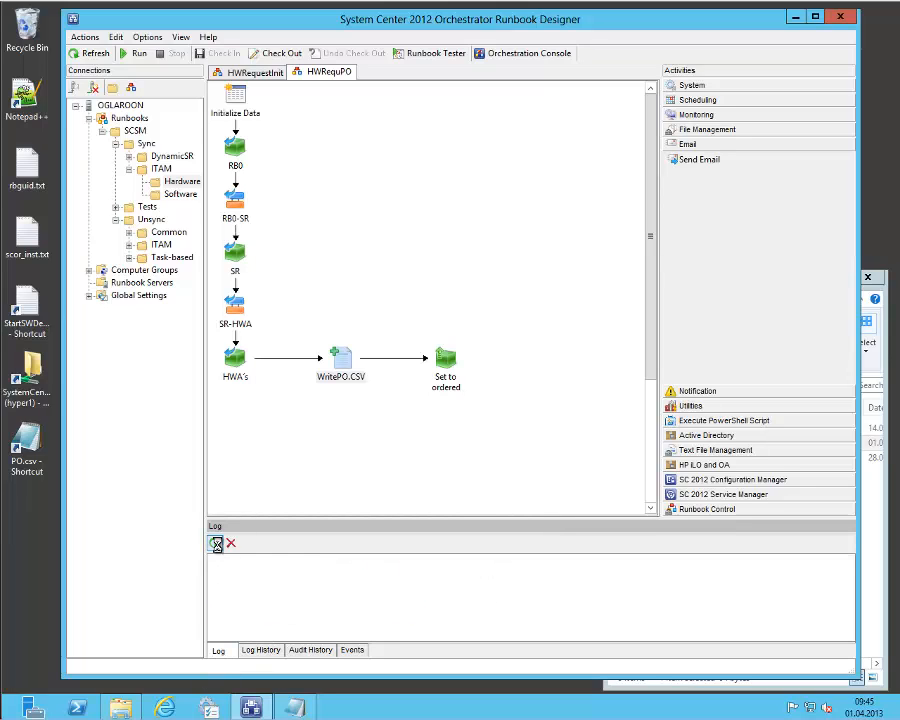
left_click(260, 650)
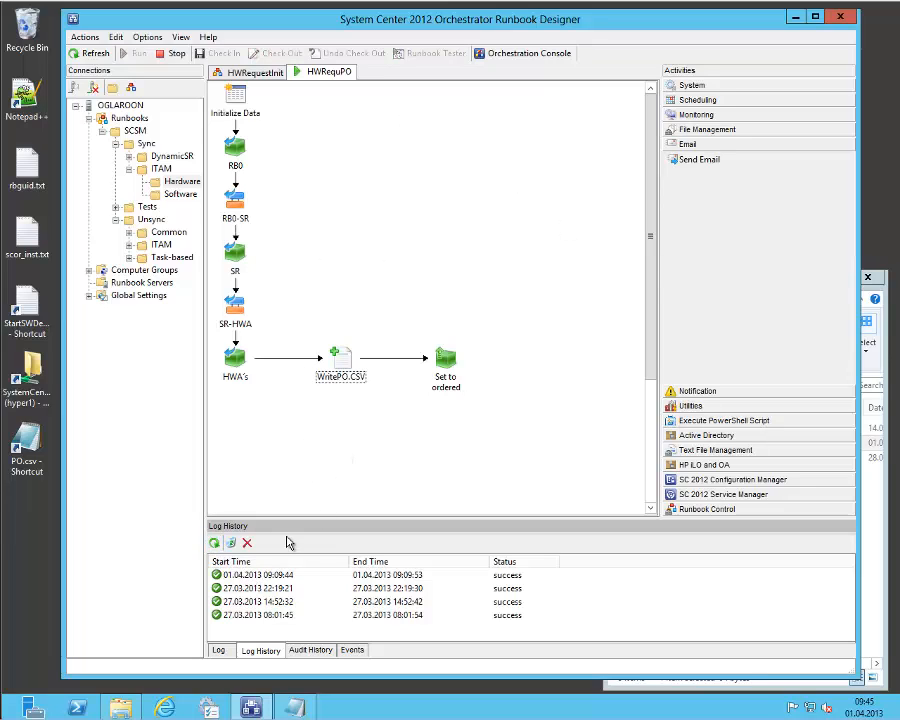
left_click(219, 651)
left_click(218, 563)
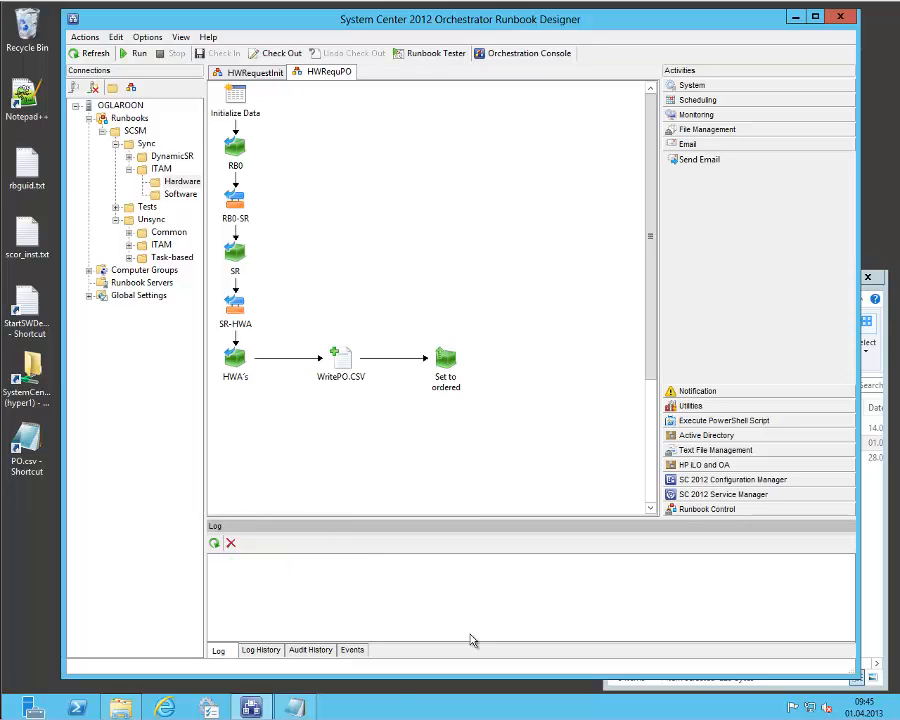
View and close the already open PO.csv, and bring the file modification dates into view in the ServiceMgrTemp folder.
left_click(298, 710)
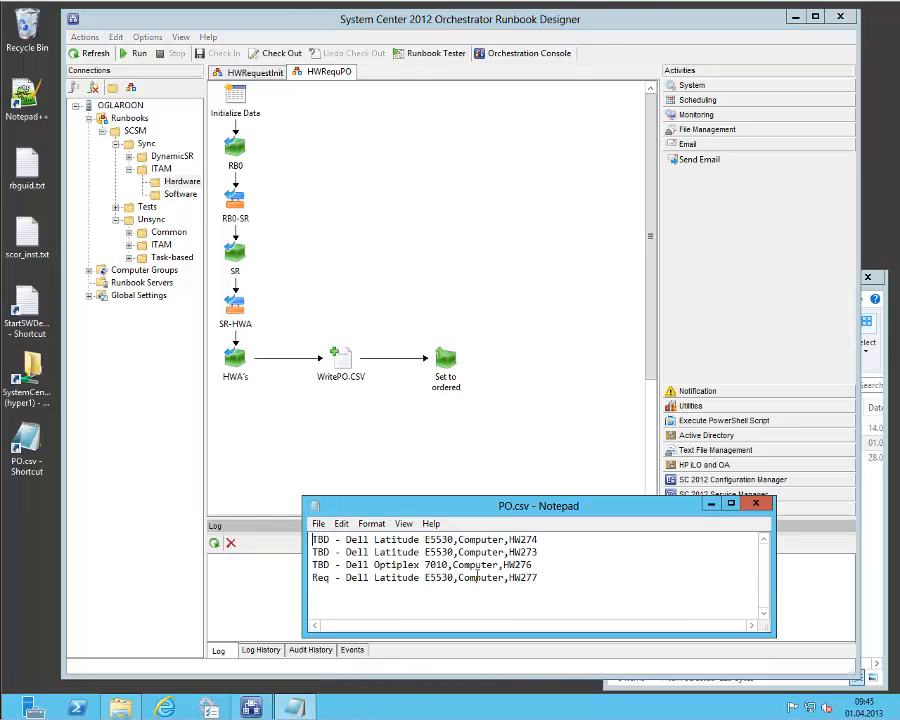
left_click(756, 503)
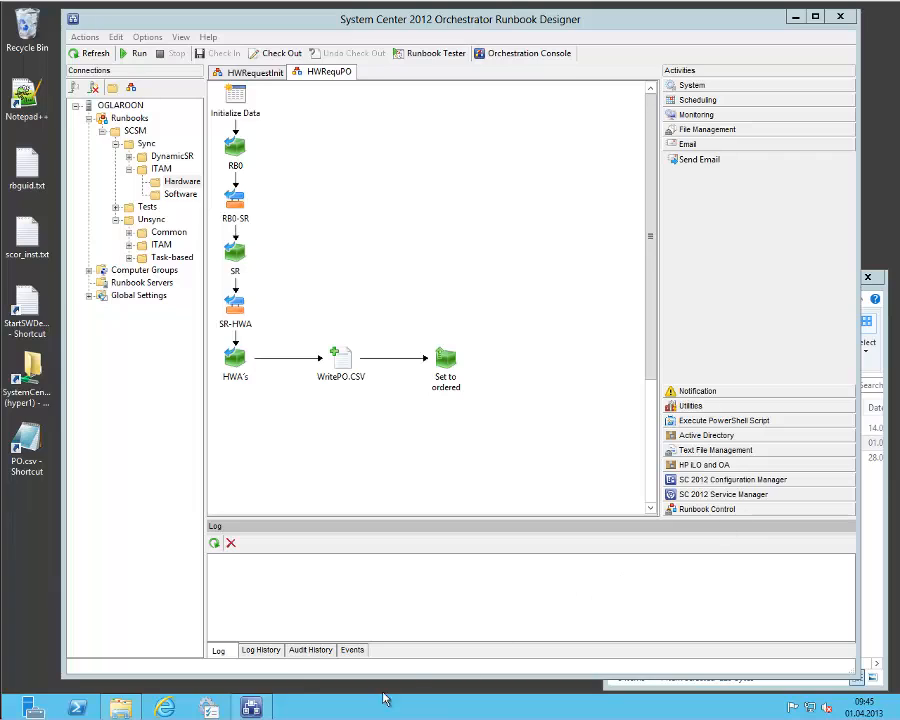
left_click(877, 626)
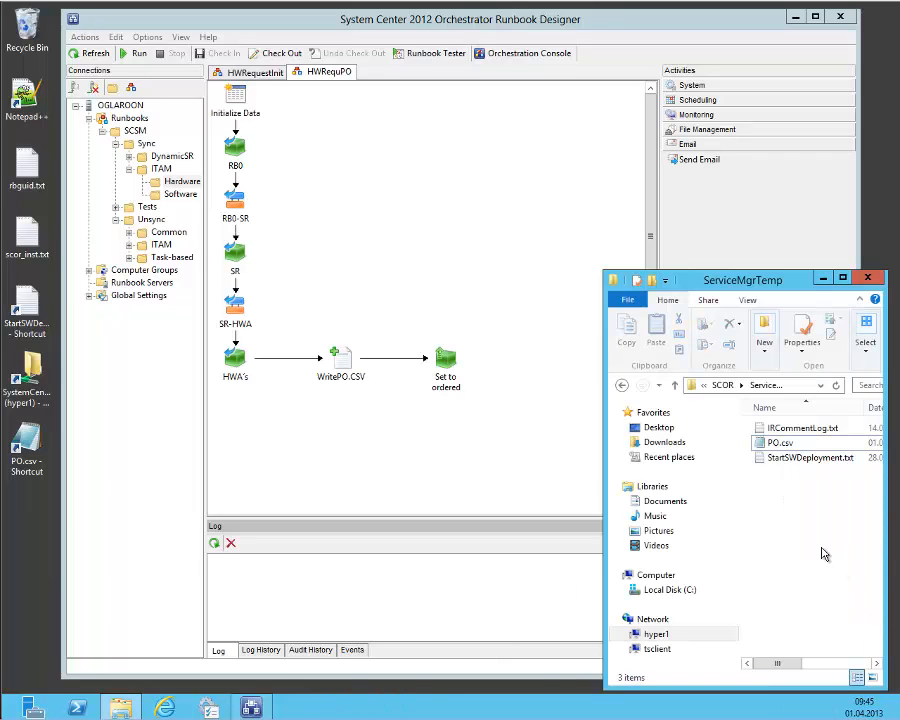
left_click_drag(778, 662, 809, 662)
left_click_drag(740, 612, 662, 626)
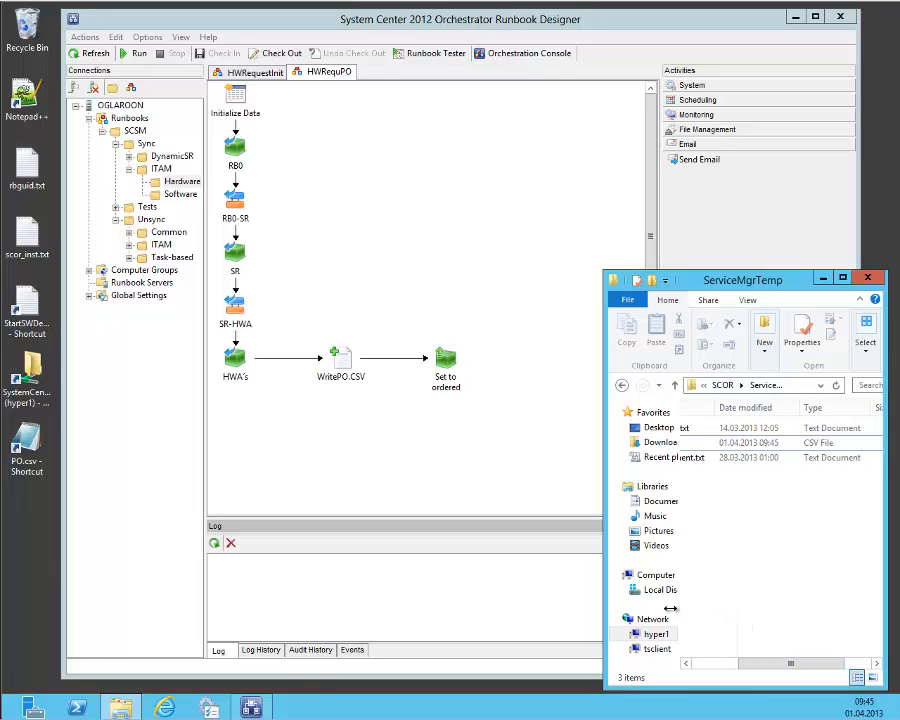
Open PO.csv from the ServiceMgrTemp folder for editing, review the Dell Optiplex 7010 and Samsung ATIV S order lines, and close it unchanged.
left_click_drag(788, 662, 720, 664)
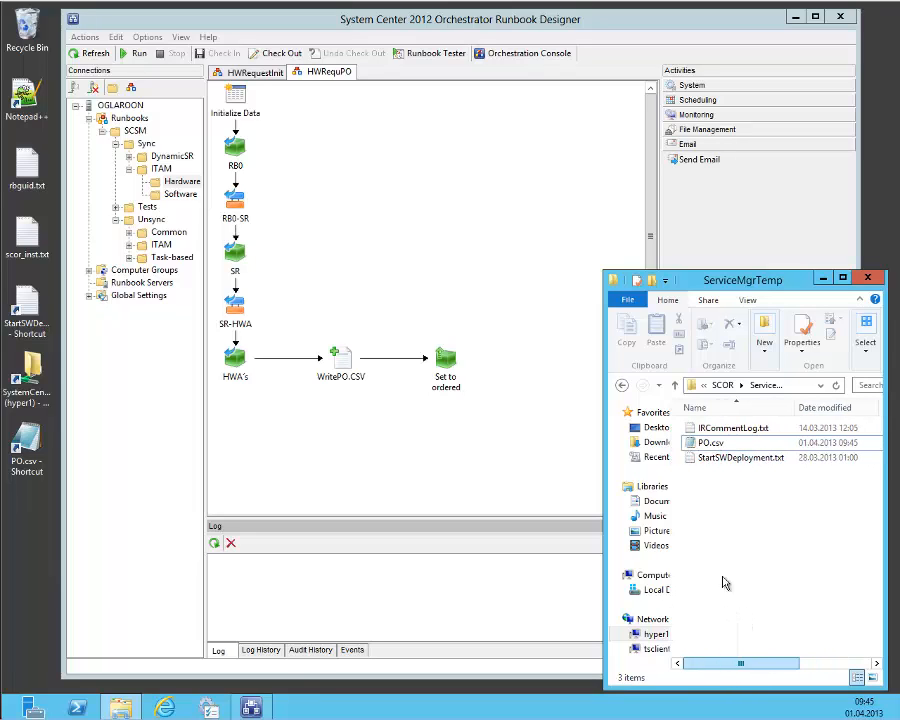
left_click(712, 443)
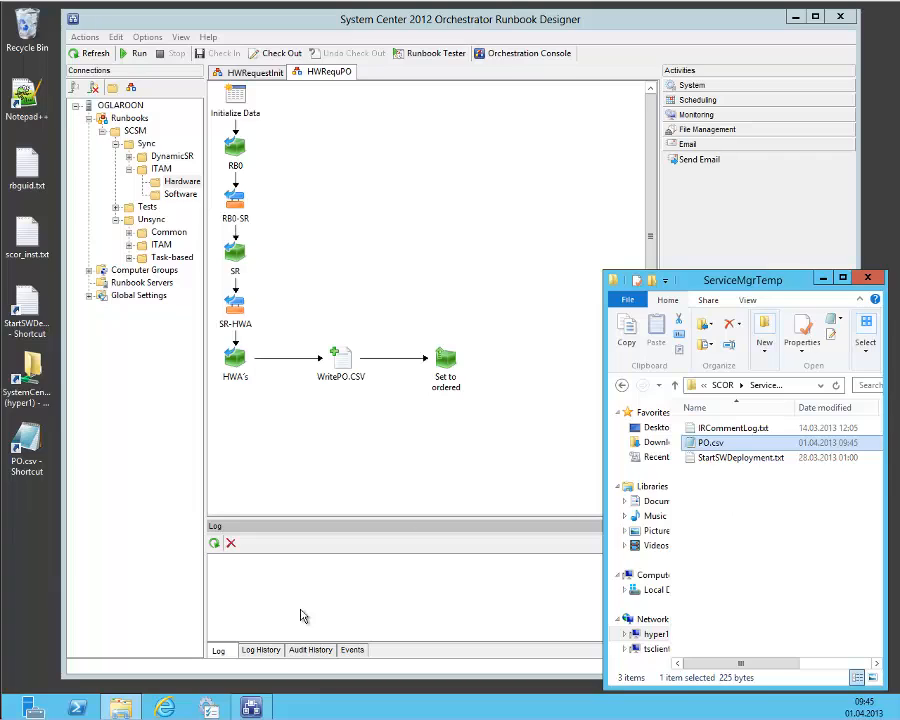
right_click(724, 447)
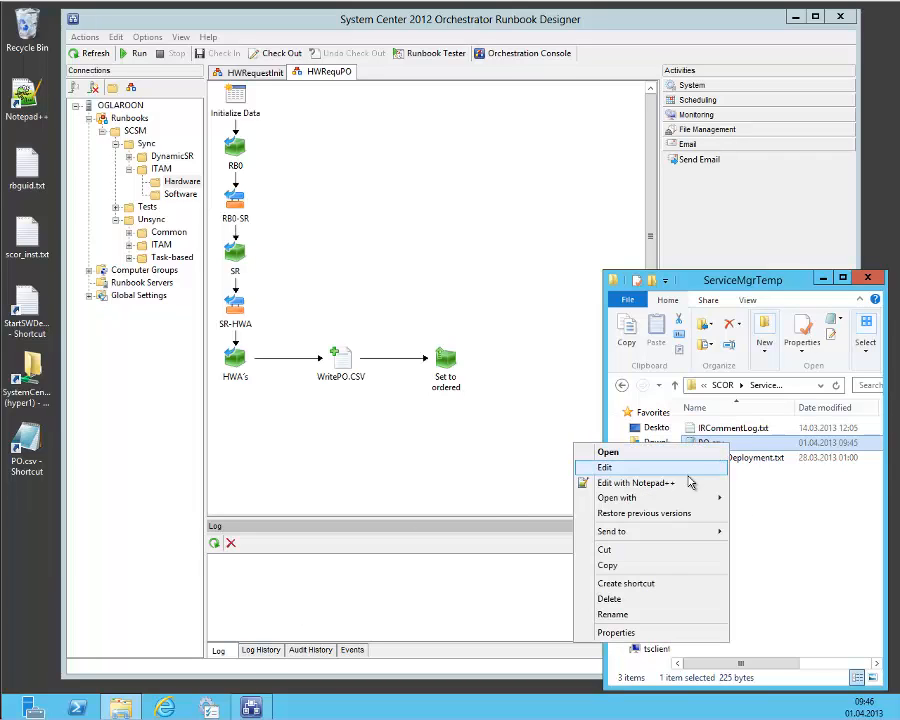
left_click(682, 468)
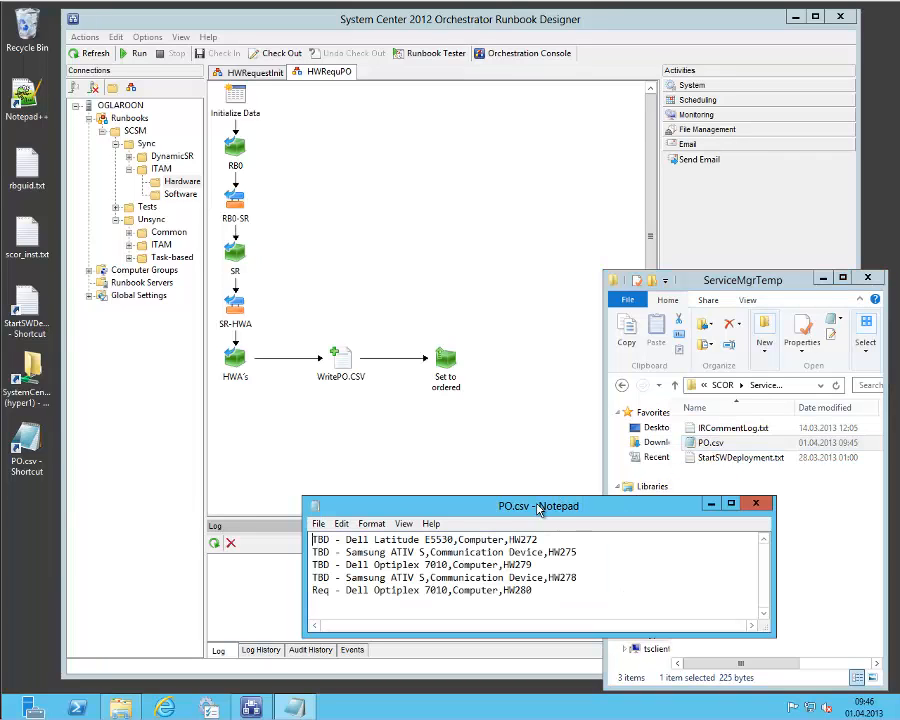
left_click_drag(478, 505, 381, 437)
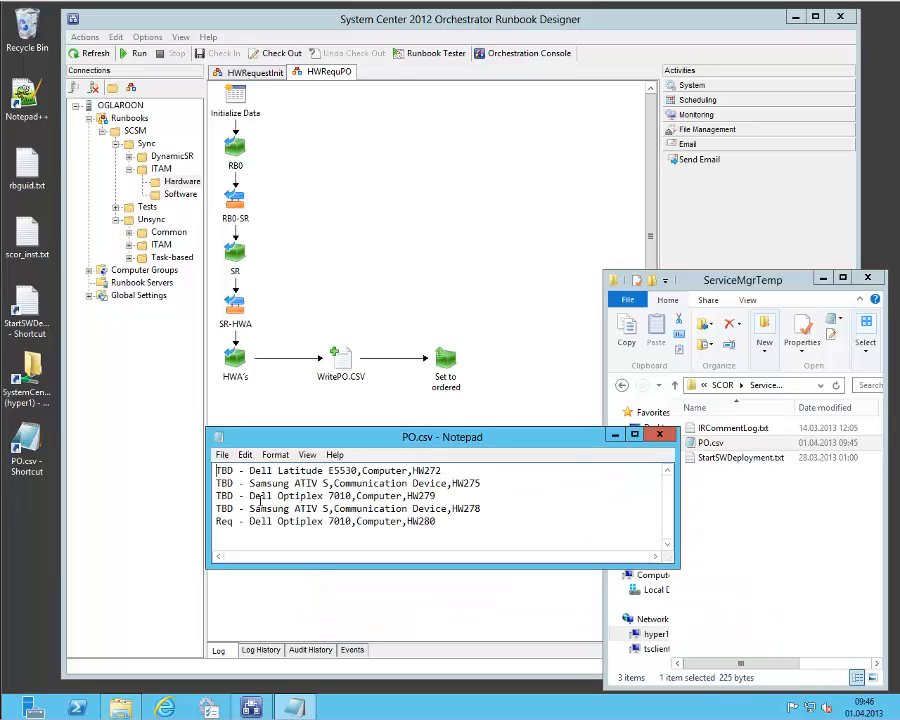
left_click_drag(251, 497, 479, 522)
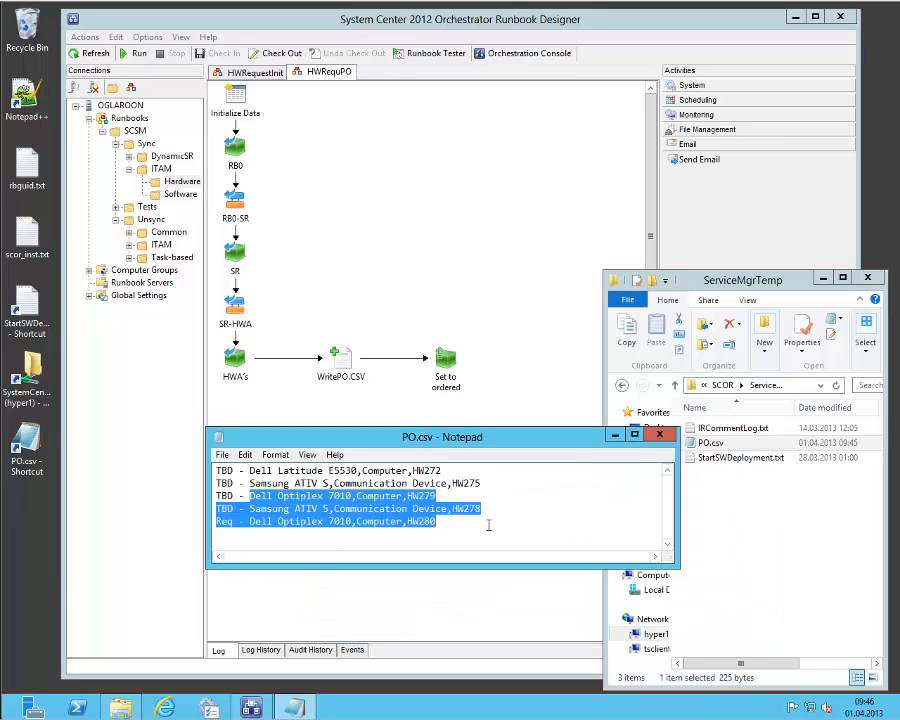
left_click(489, 525)
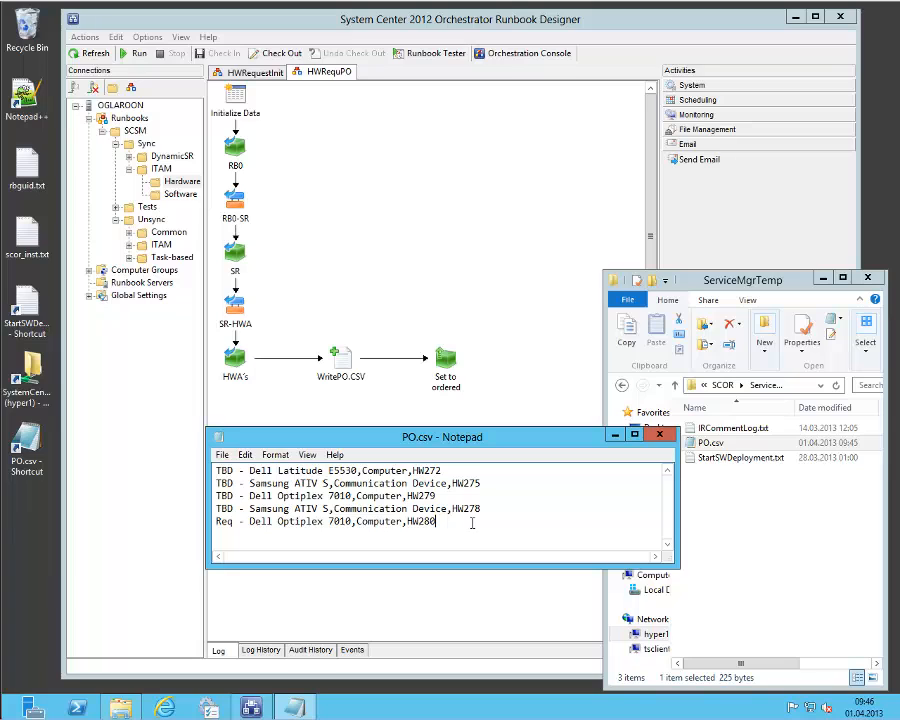
left_click(659, 435)
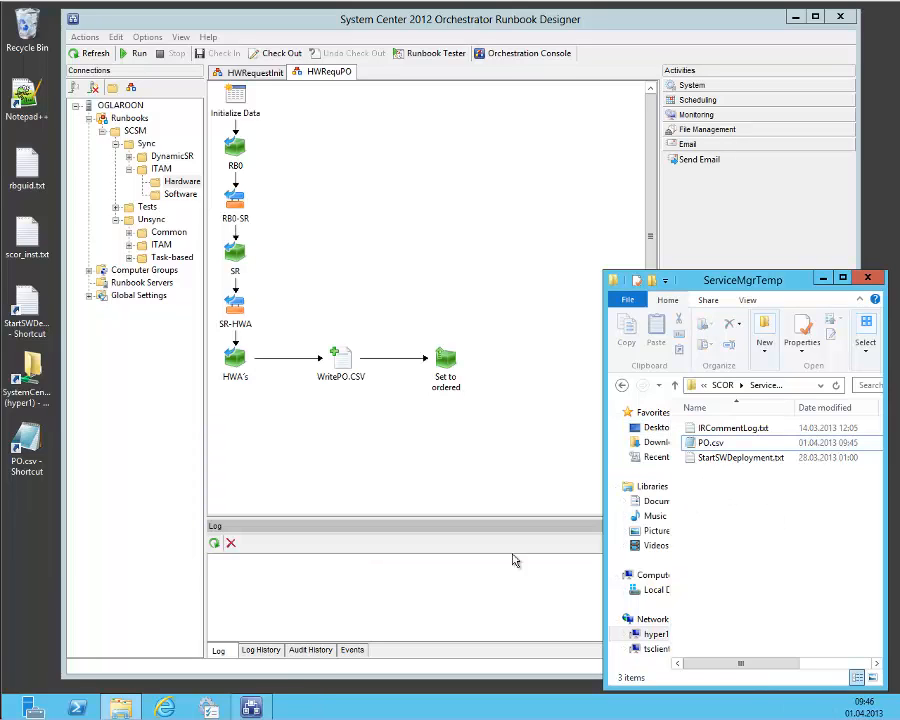
In the Runbook Designer, inspect the newest HWRequPO run in the log history, including its WritePO.CSV activity details, and close the details.
left_click(260, 651)
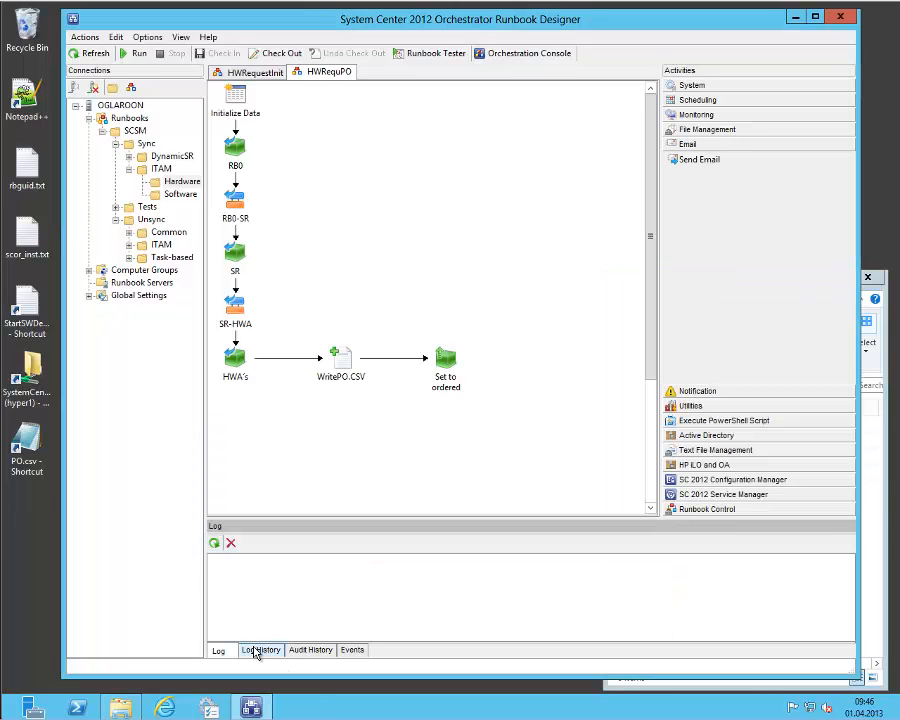
left_click(248, 577)
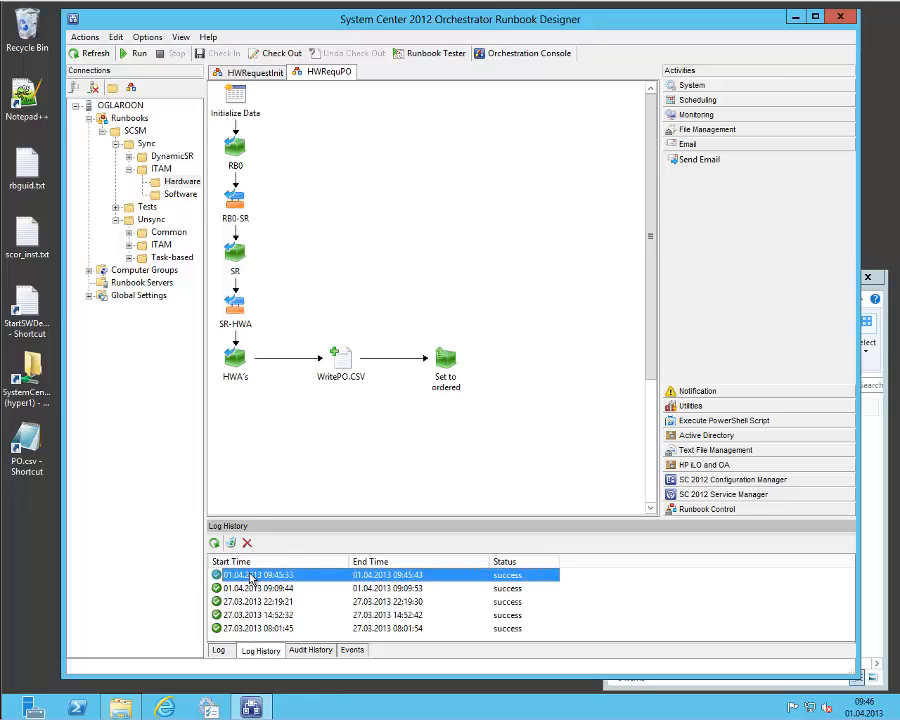
double_click(250, 577)
scroll(436, 375, "down", 1)
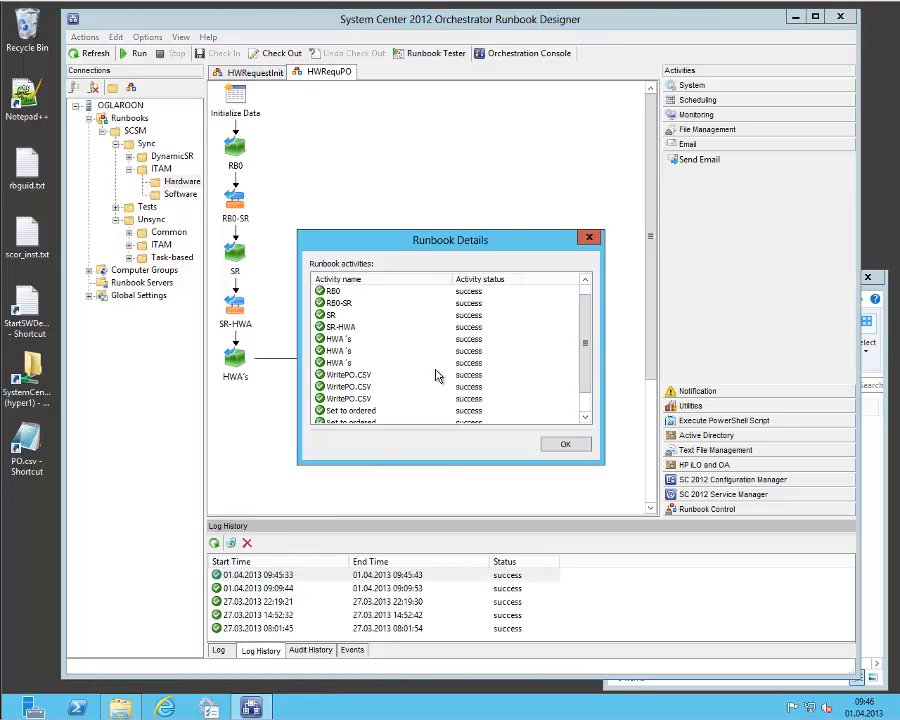
double_click(380, 386)
left_click(448, 356)
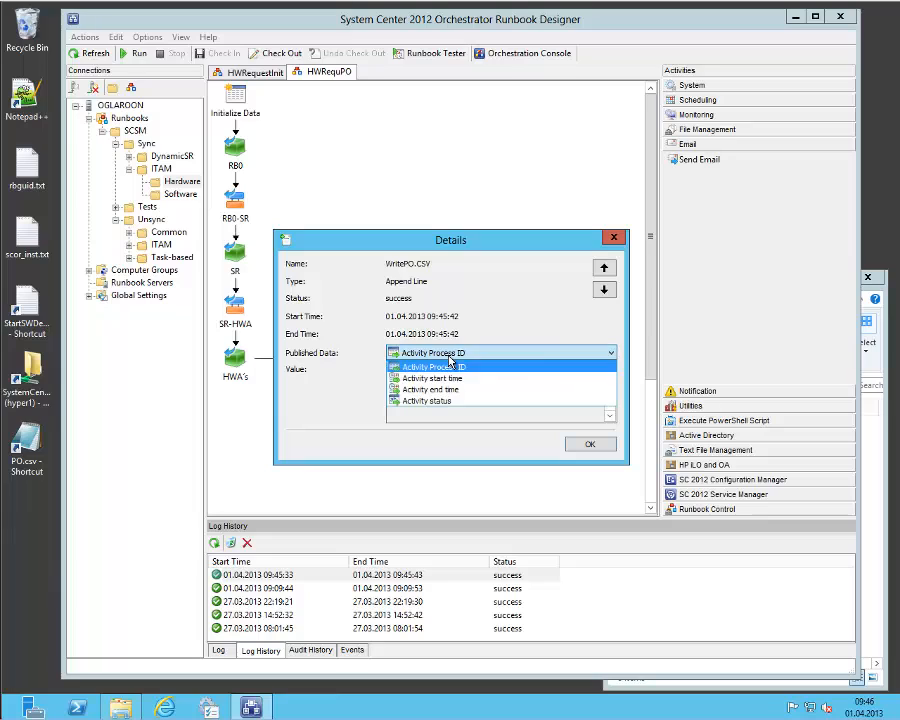
left_click(543, 335)
left_click(590, 446)
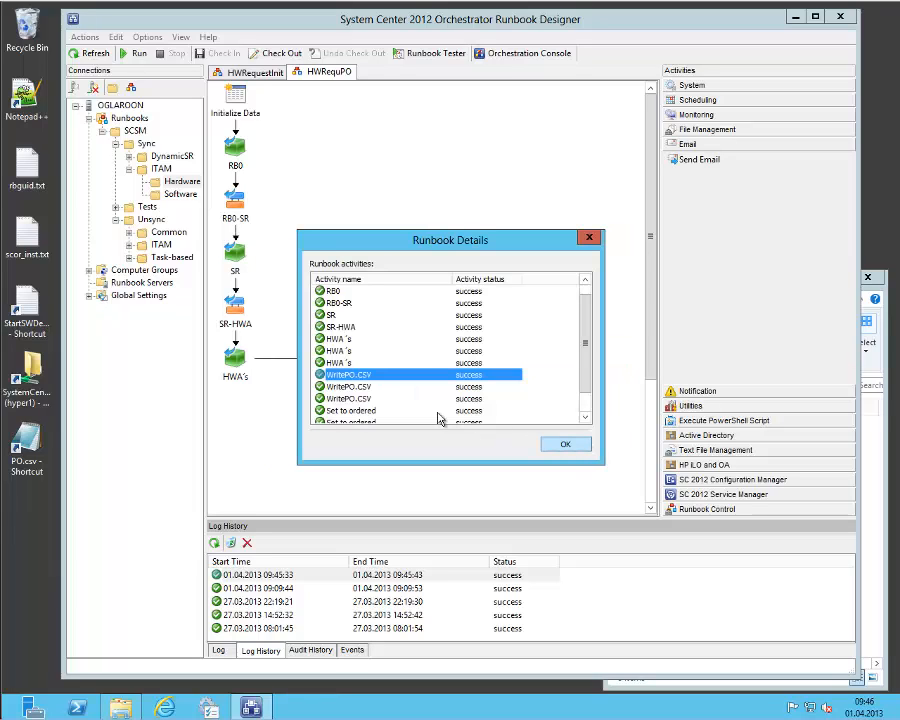
key("Down")
key("Down")
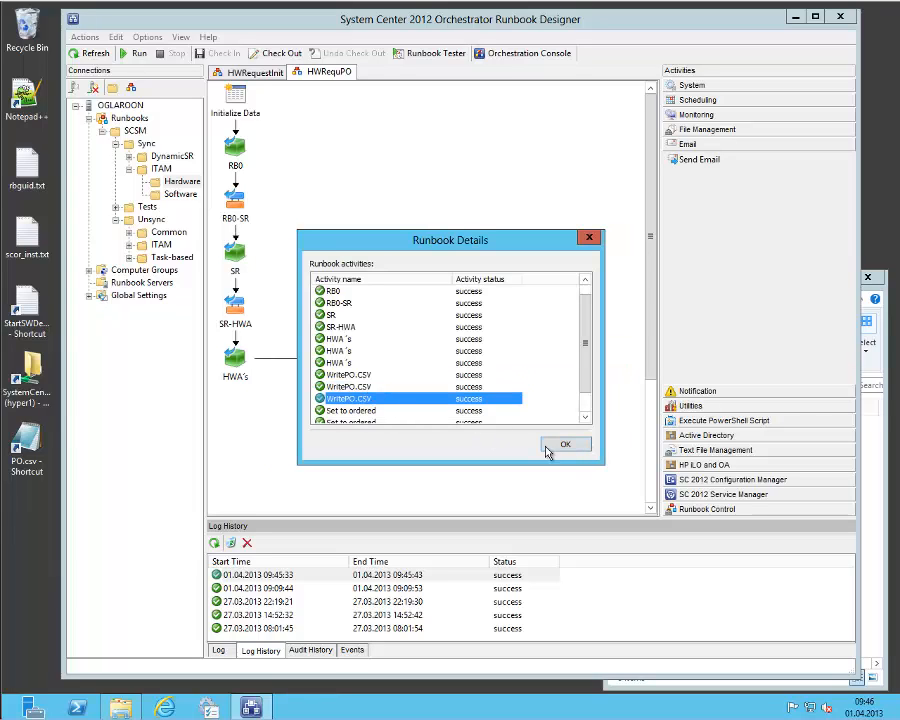
left_click(568, 452)
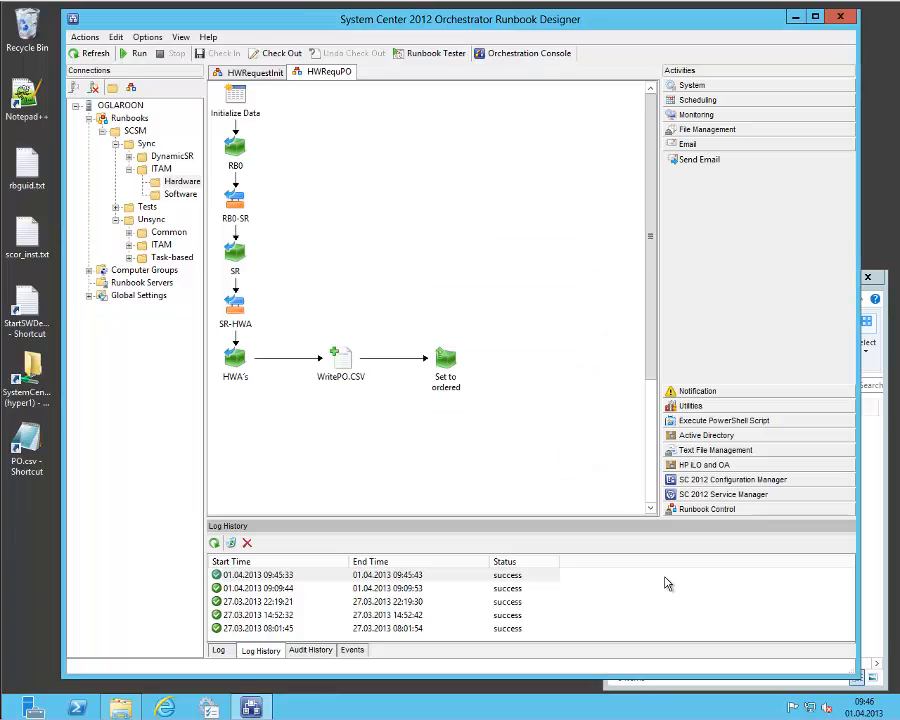
Refresh the ServiceMgrTemp folder, check the contents of PO.csv once more, and close the file.
left_click(868, 534)
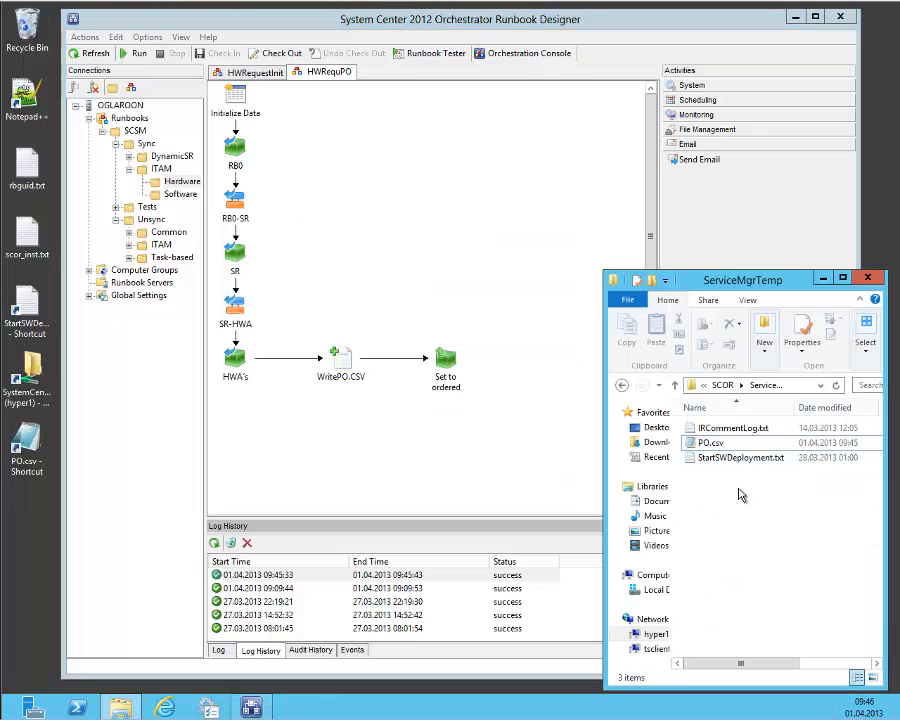
key("F5")
double_click(711, 442)
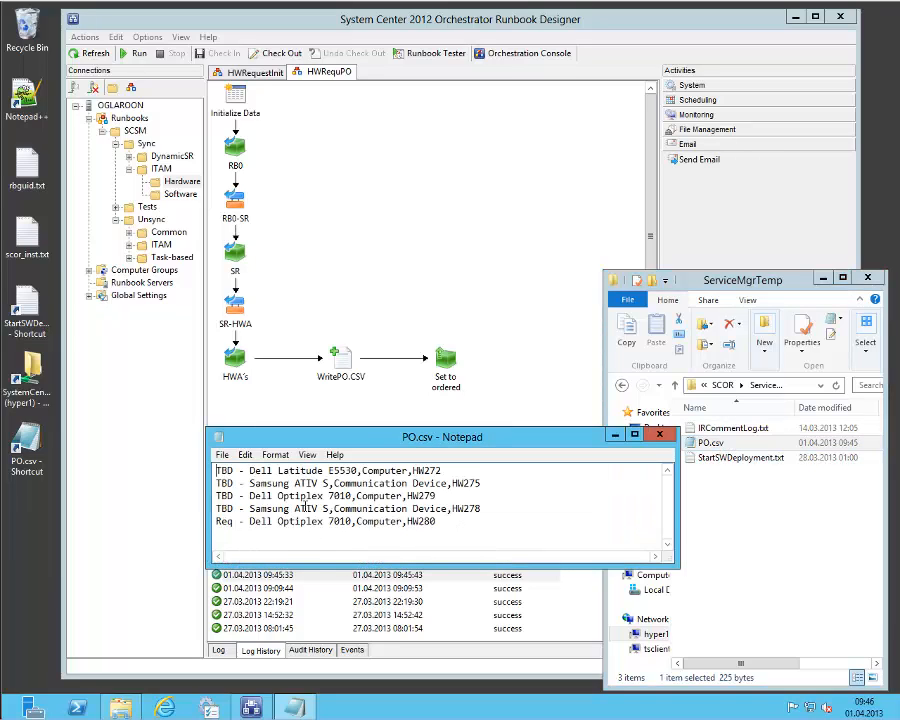
left_click(659, 435)
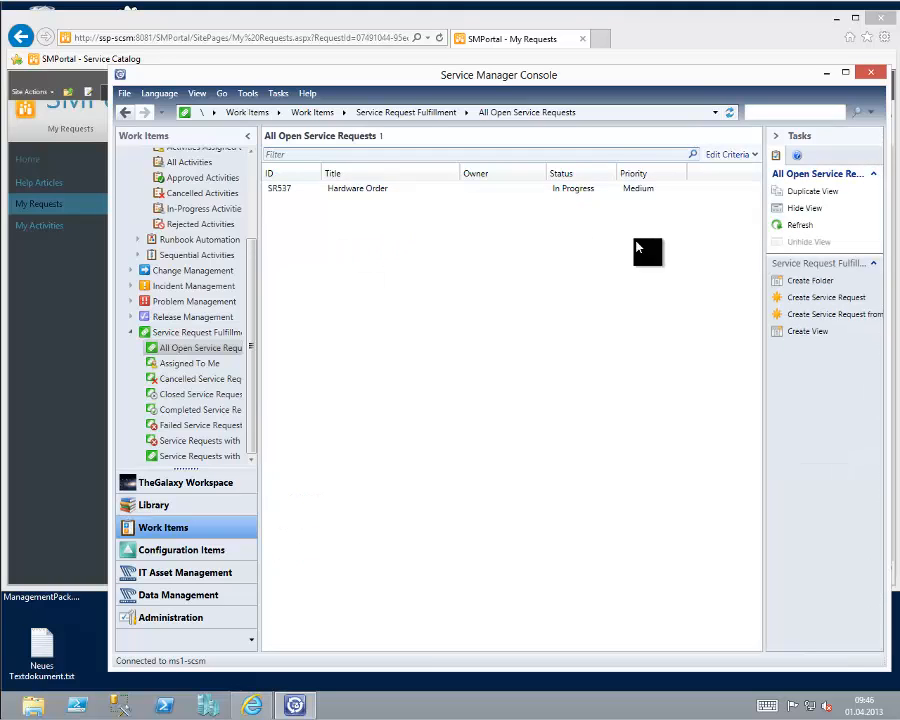
In the Service Manager Console, refresh the open service requests and show the Requested view under ITAM HW-Asset Views.
left_click(800, 226)
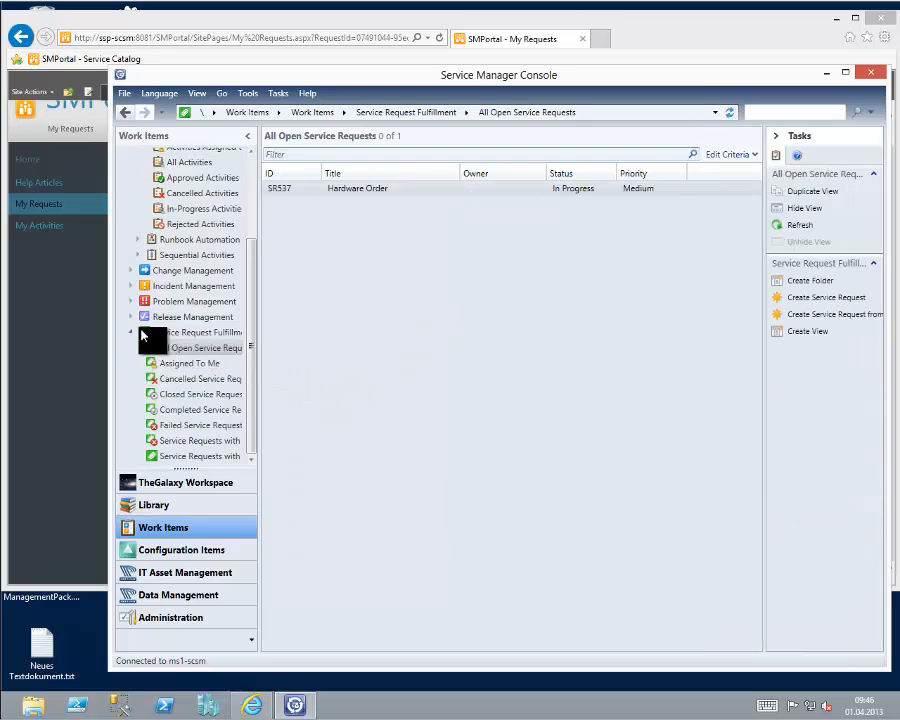
left_click(130, 334)
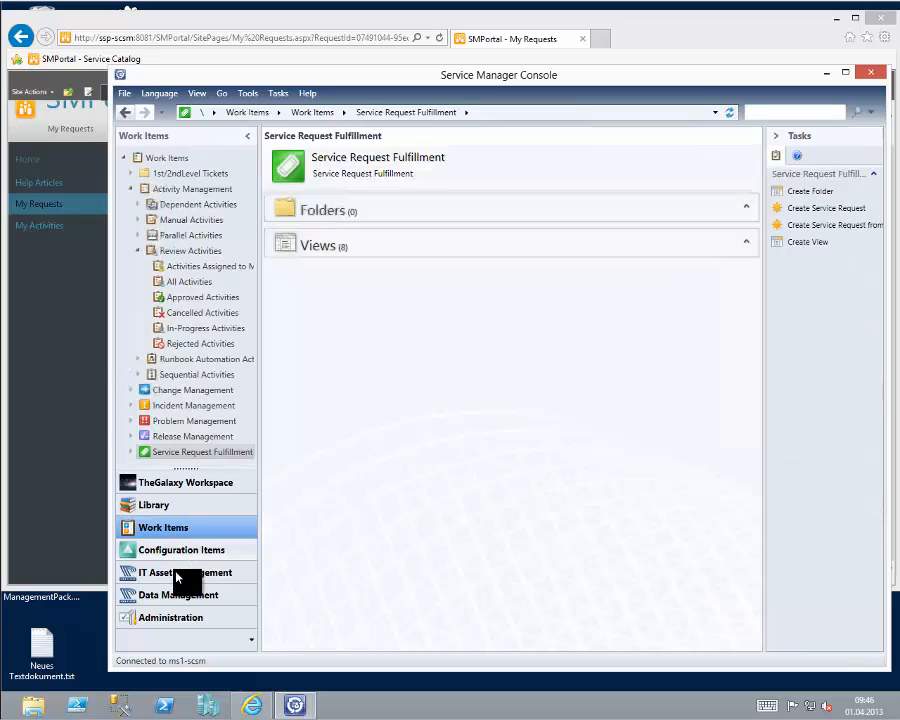
left_click(177, 575)
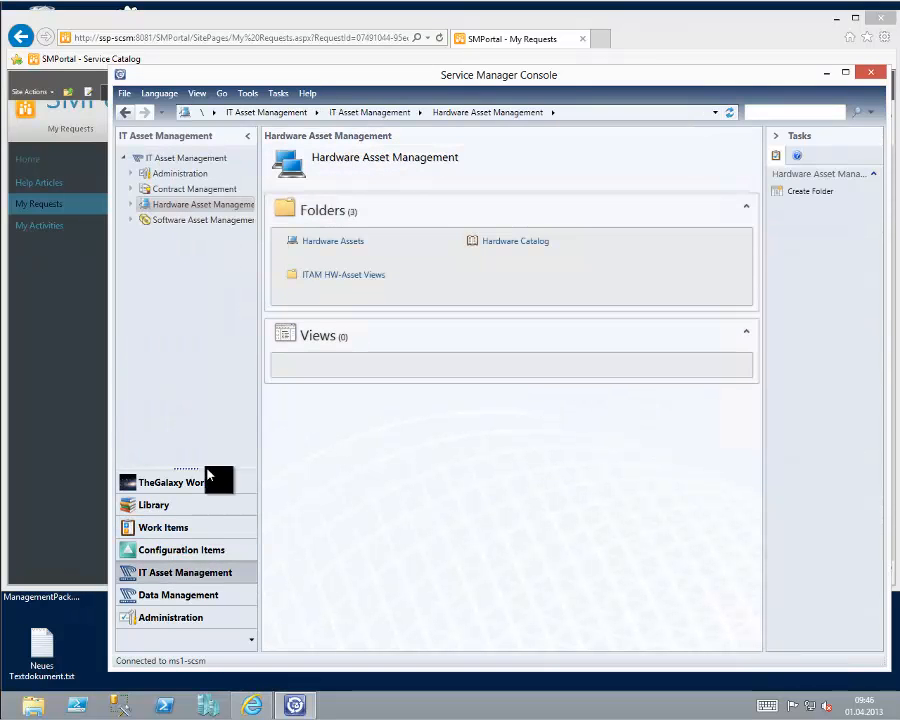
left_click(132, 205)
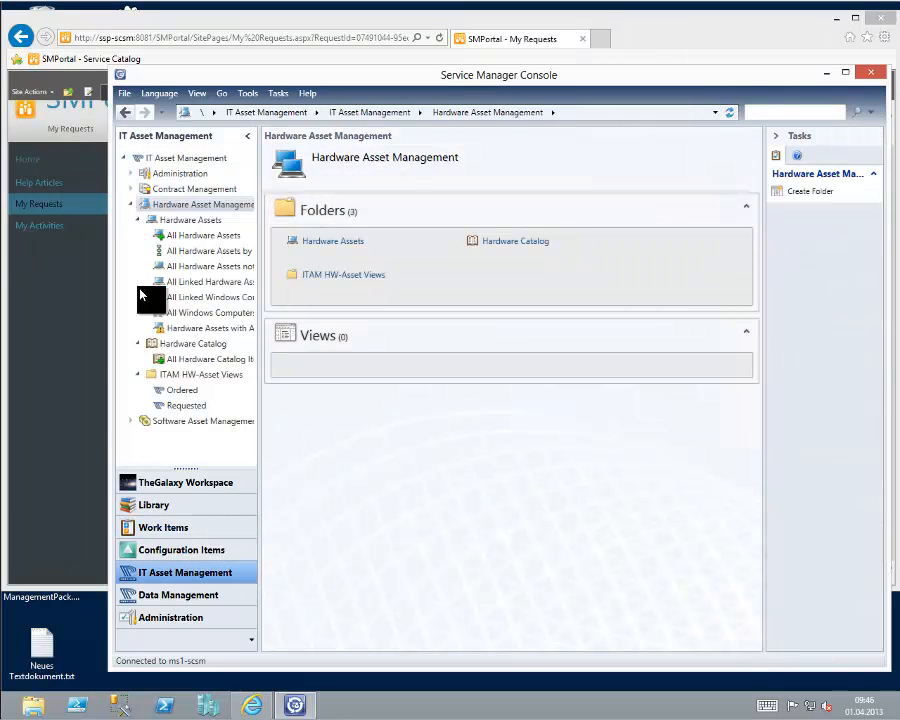
left_click(175, 406)
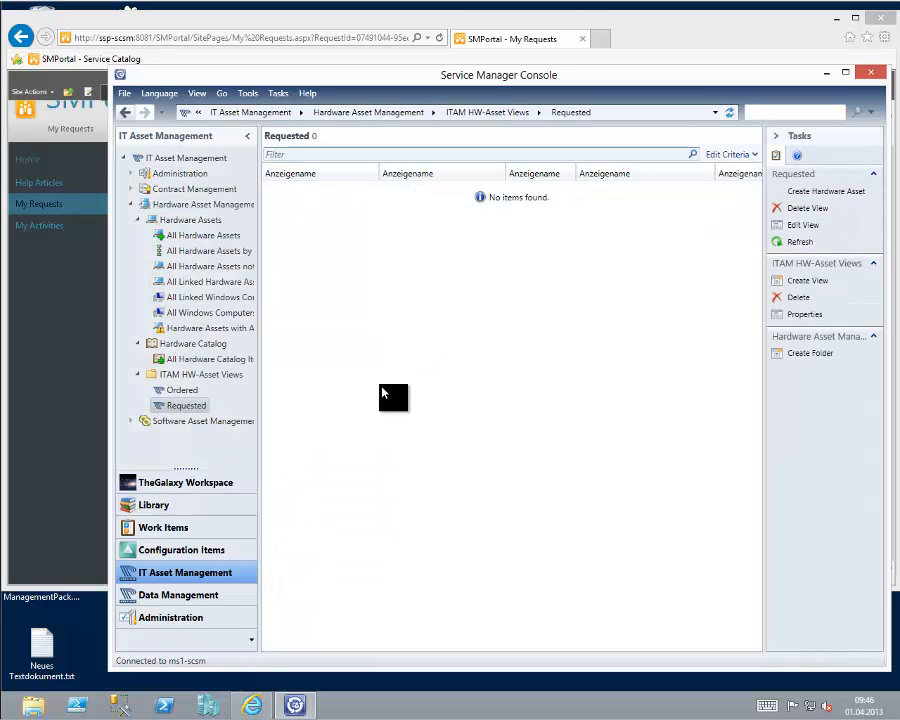
Show the Ordered hardware asset view and narrow its Anzeigename column to review the listed assets.
left_click(183, 391)
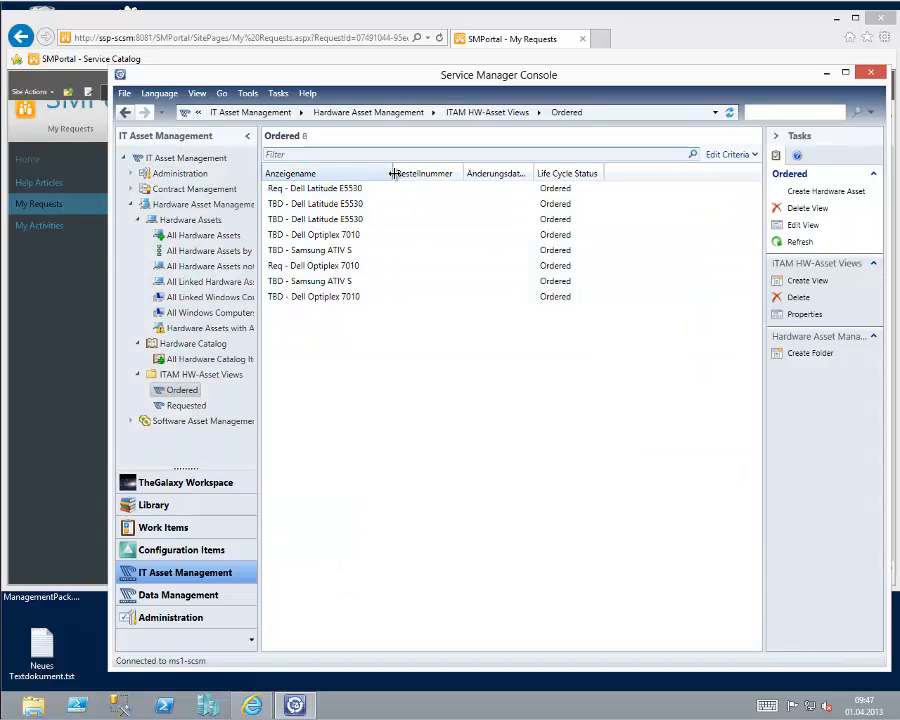
left_click_drag(395, 174, 390, 174)
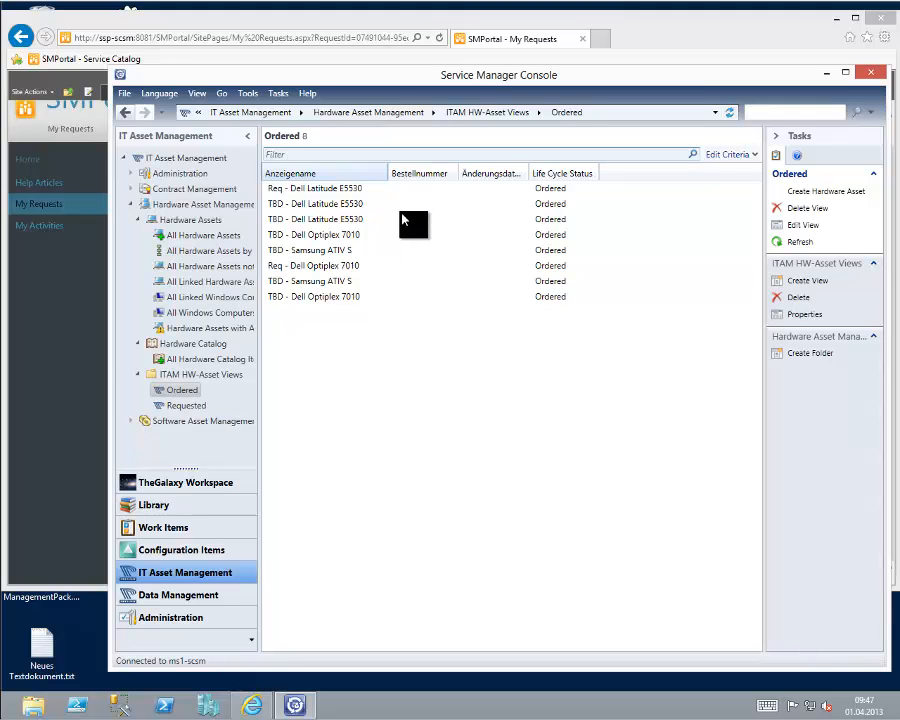
left_click_drag(377, 173, 377, 173)
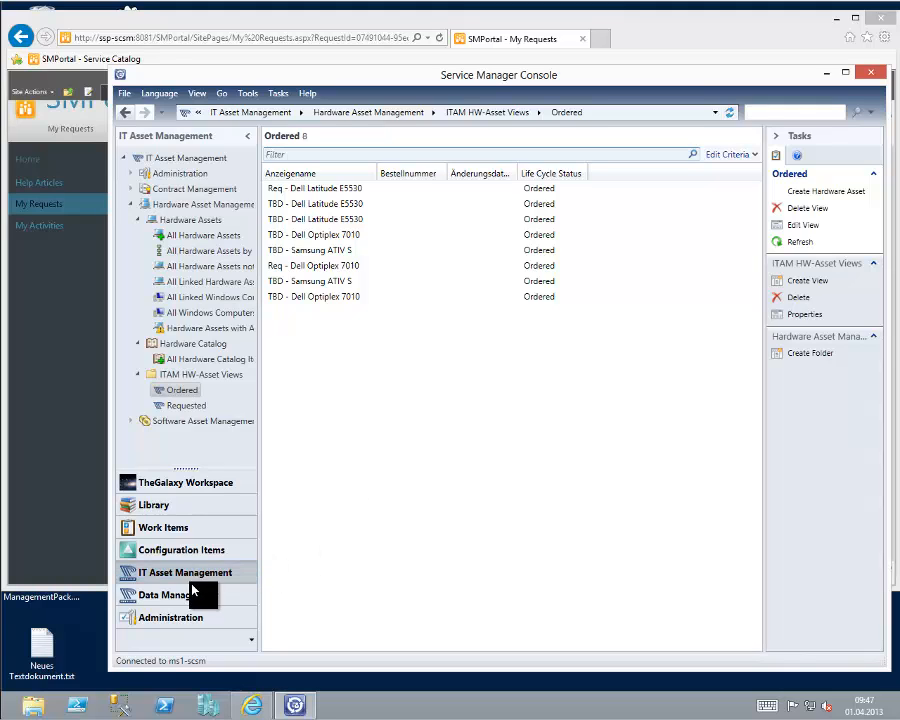
Find the RB-HWRequestInit template in the Library and open its runbook activity template form.
left_click(155, 506)
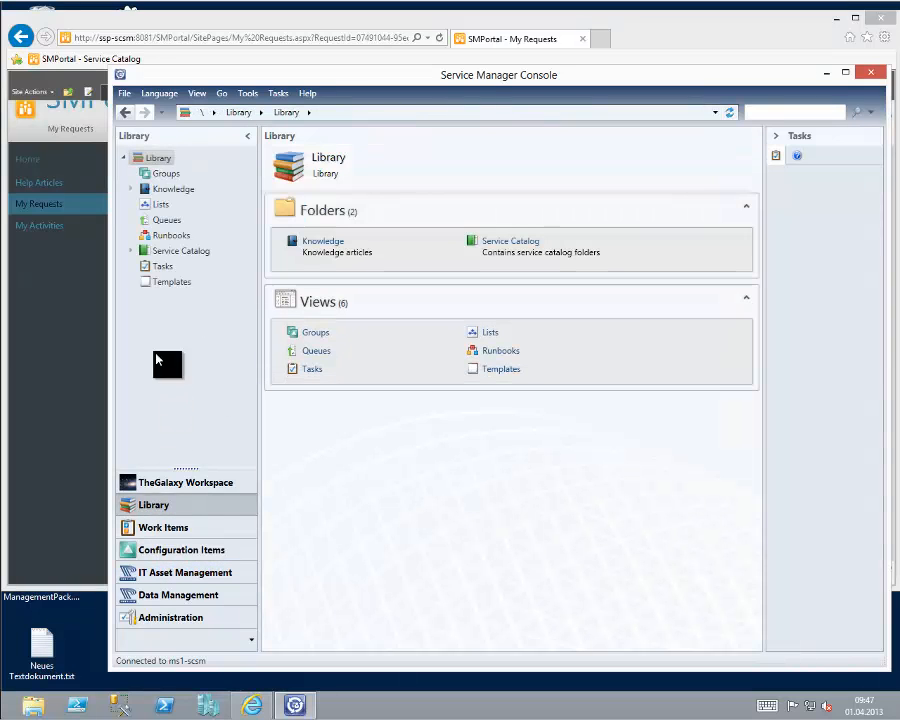
left_click(170, 284)
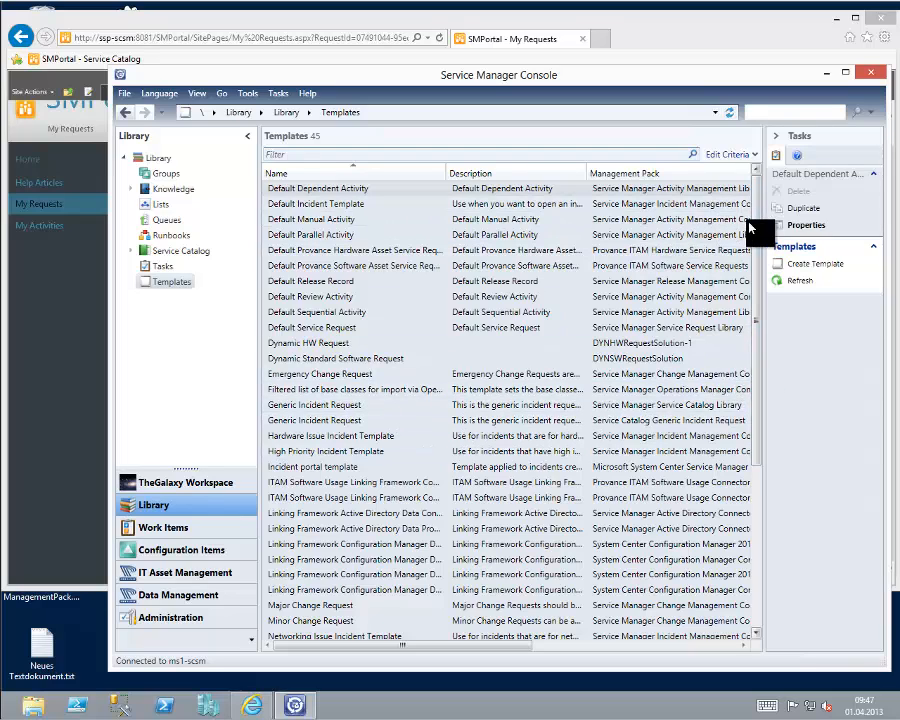
left_click_drag(757, 270, 751, 639)
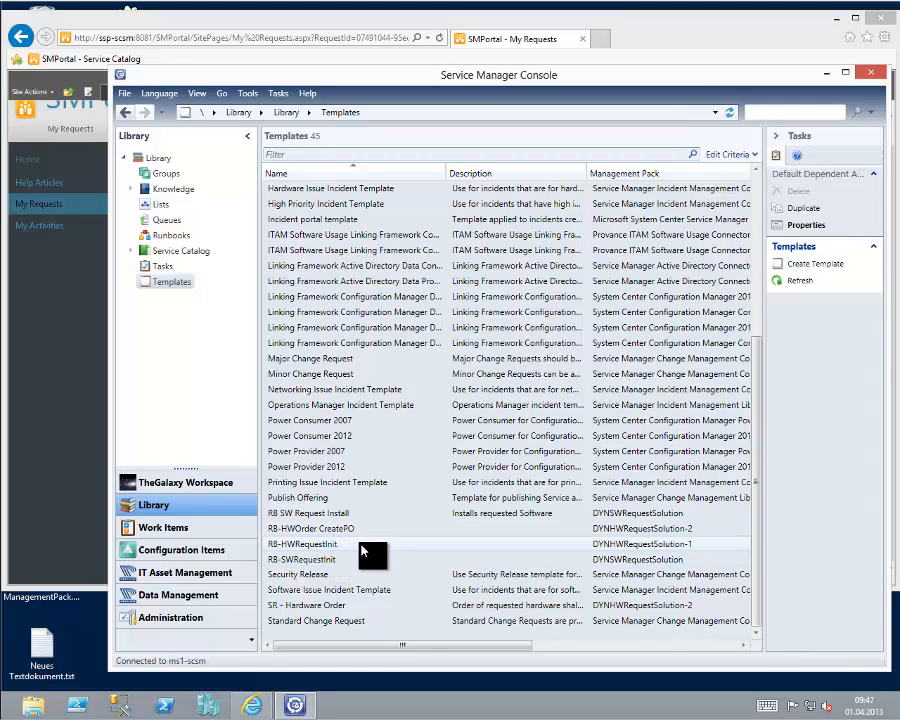
left_click(318, 548)
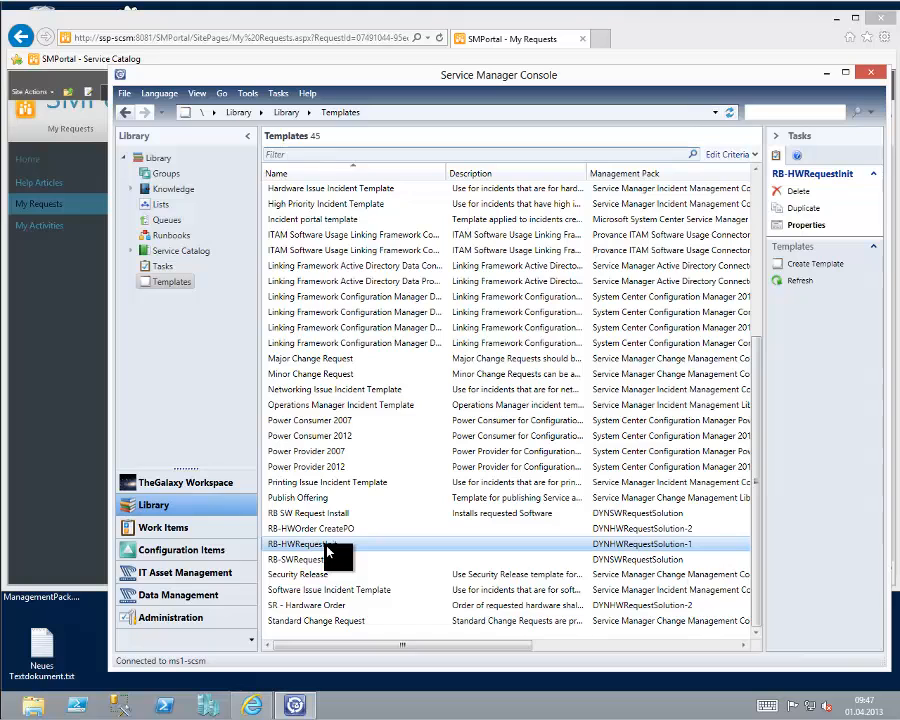
double_click(327, 548)
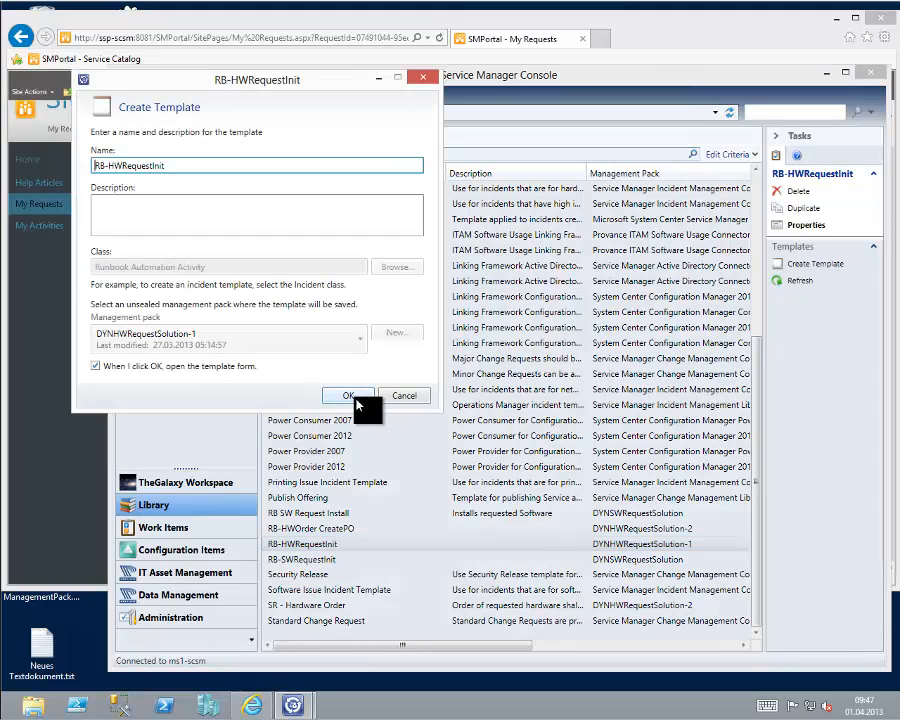
left_click(350, 396)
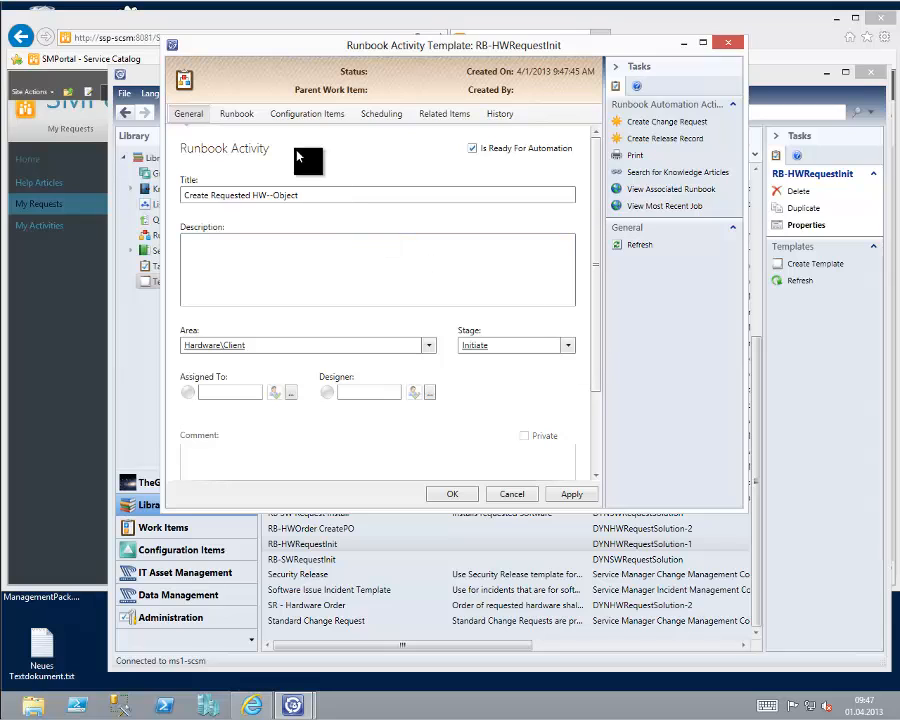
Inspect the template's automation readiness setting, its assigned runbook name and its GUID parameter mapping.
left_click(472, 148)
left_click(237, 114)
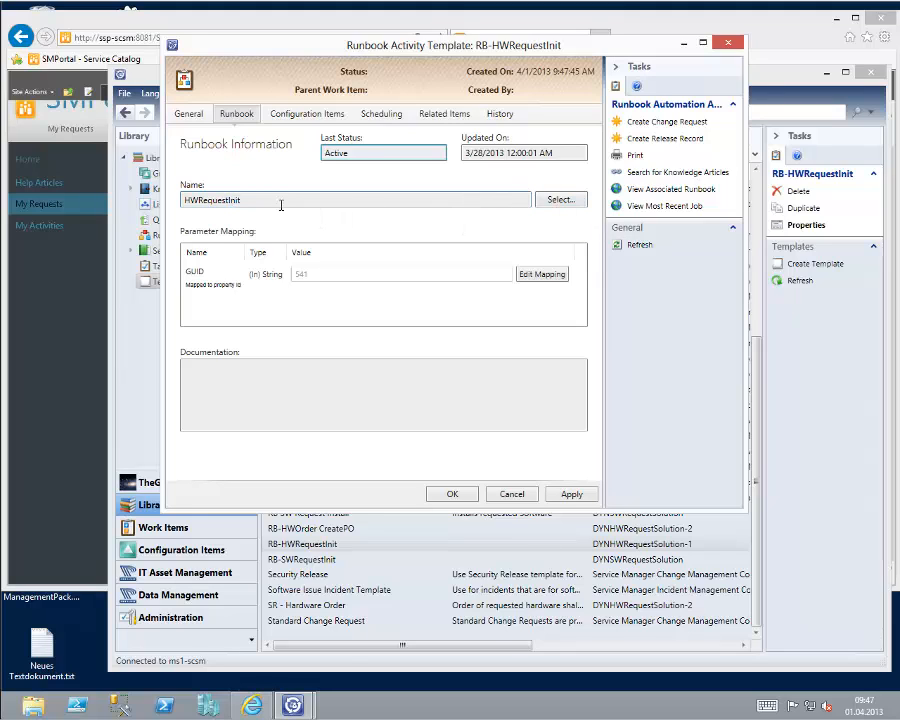
left_click_drag(242, 199, 182, 200)
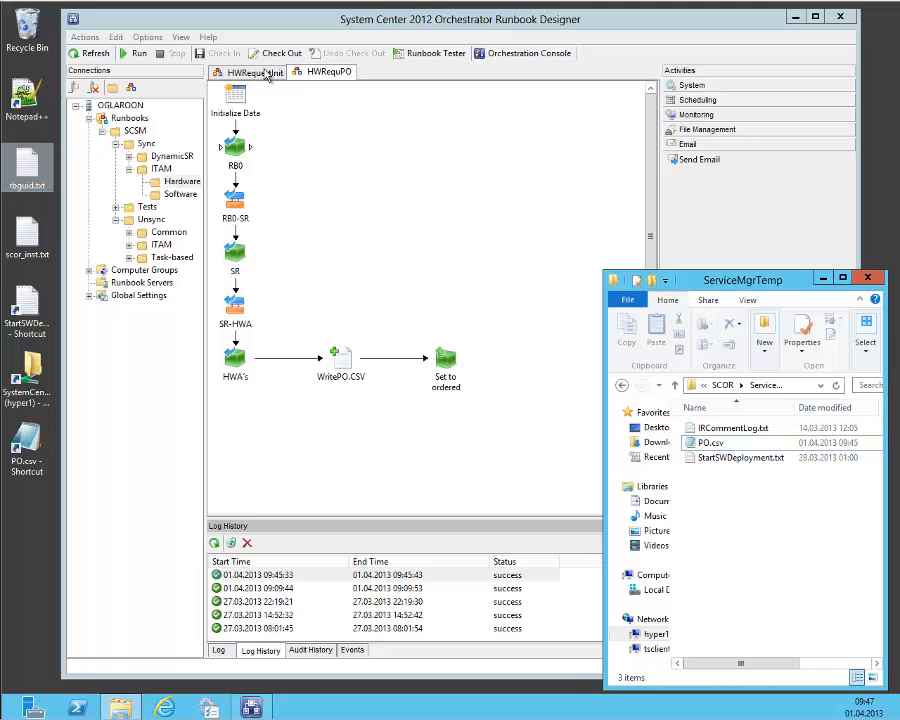
In the Runbook Designer, inspect the Initialize Data parameters of the HWRequestInit runbook and close the properties without changes.
left_click(255, 72)
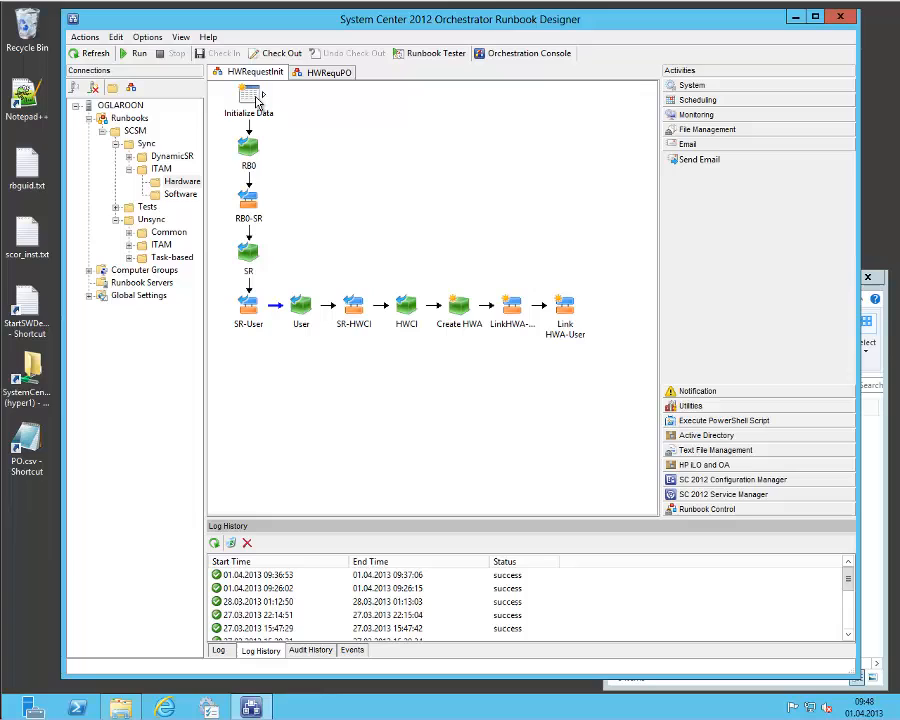
left_click(250, 95)
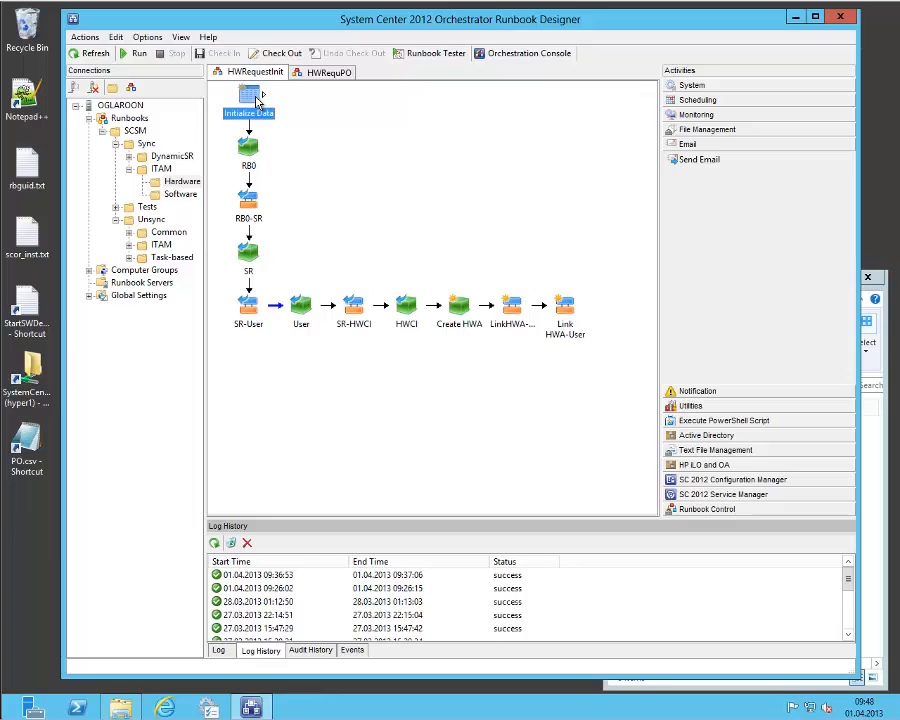
right_click(256, 96)
left_click(305, 189)
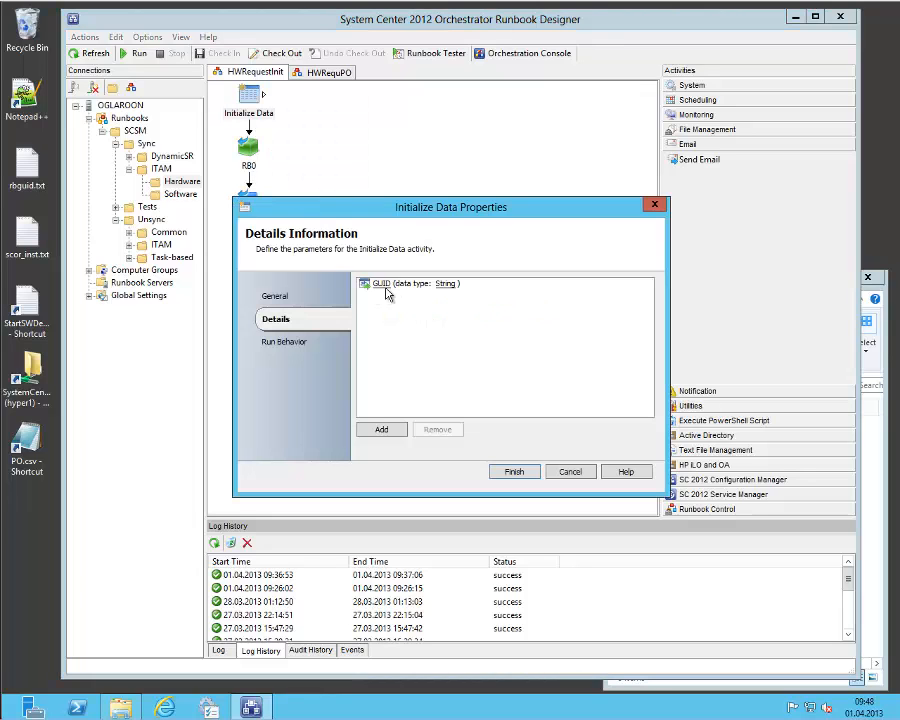
left_click(572, 473)
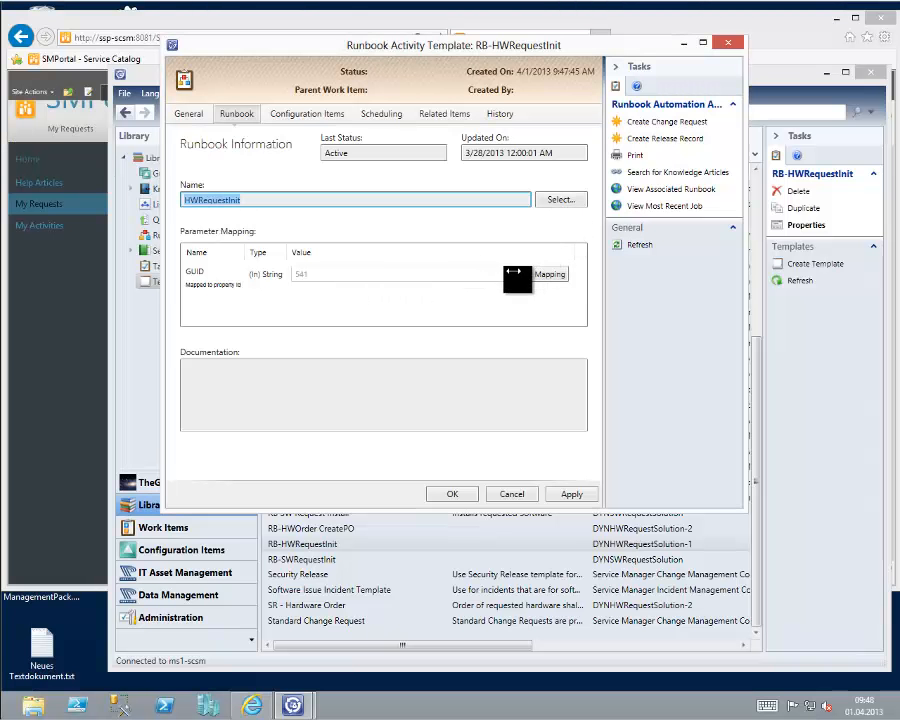
In the Service Manager Console, check the property mapping of the RB-HWRequestInit template's GUID parameter, then close the form without saving.
left_click(538, 275)
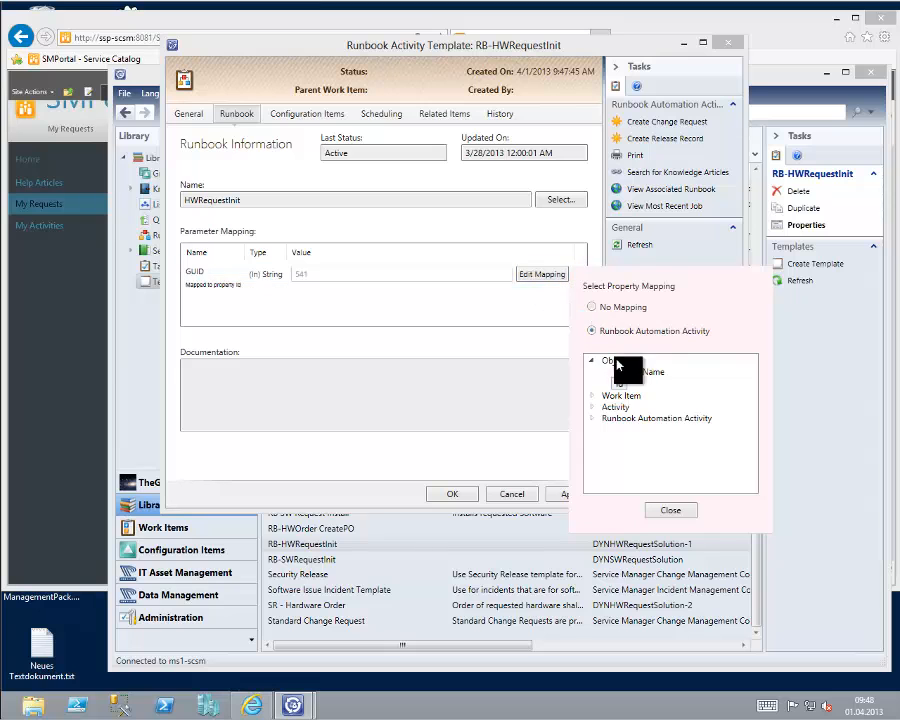
left_click(665, 512)
left_click(518, 497)
left_click(483, 401)
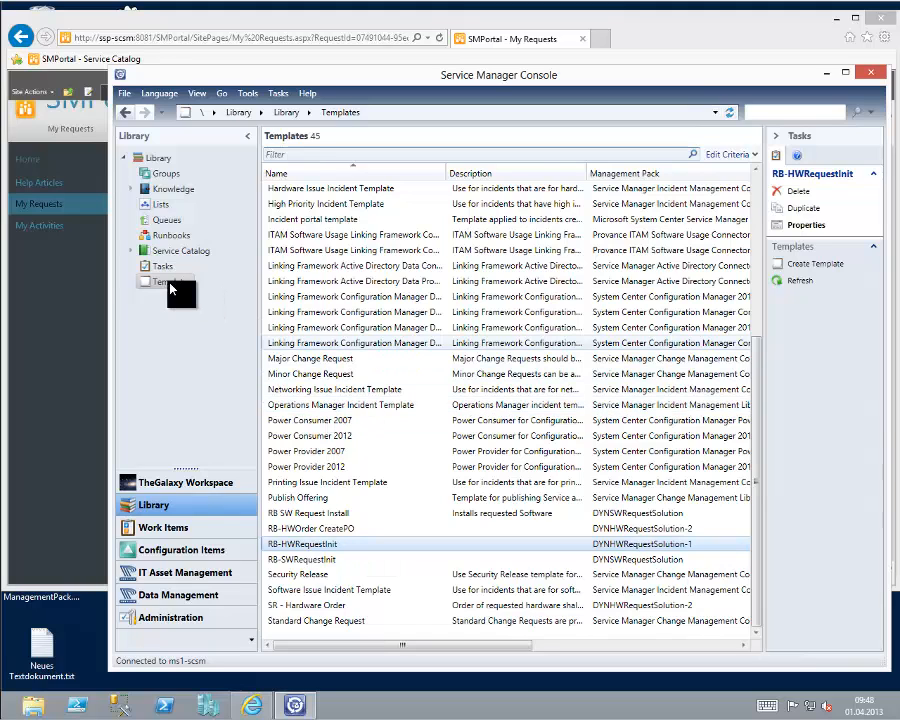
Show the published request offerings of the Service Catalog and preview the Dynamic Standard Software Request and Hardware Order offerings.
left_click(130, 251)
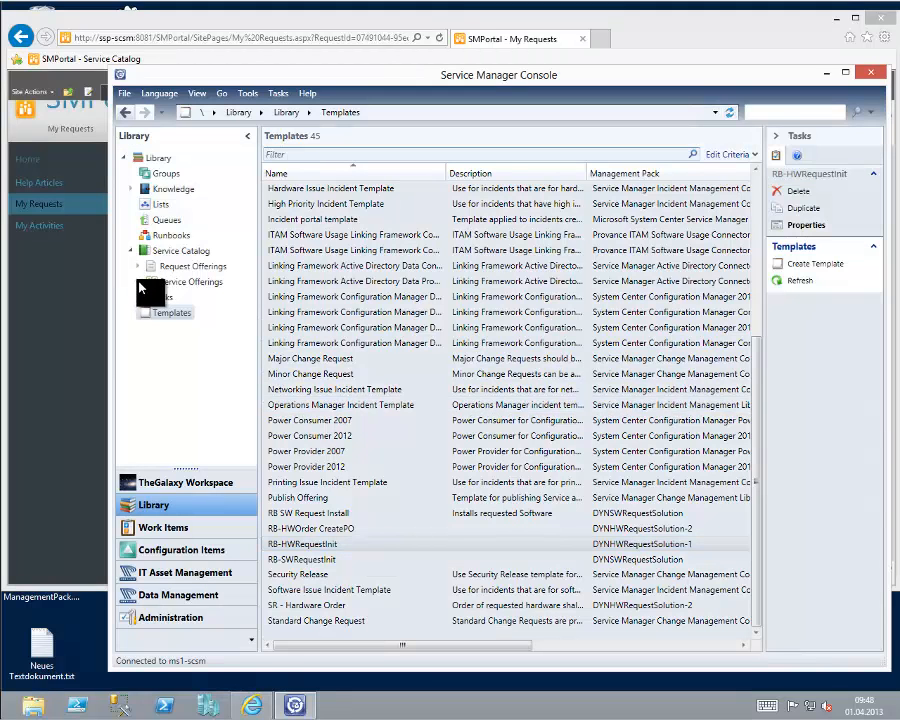
left_click(138, 266)
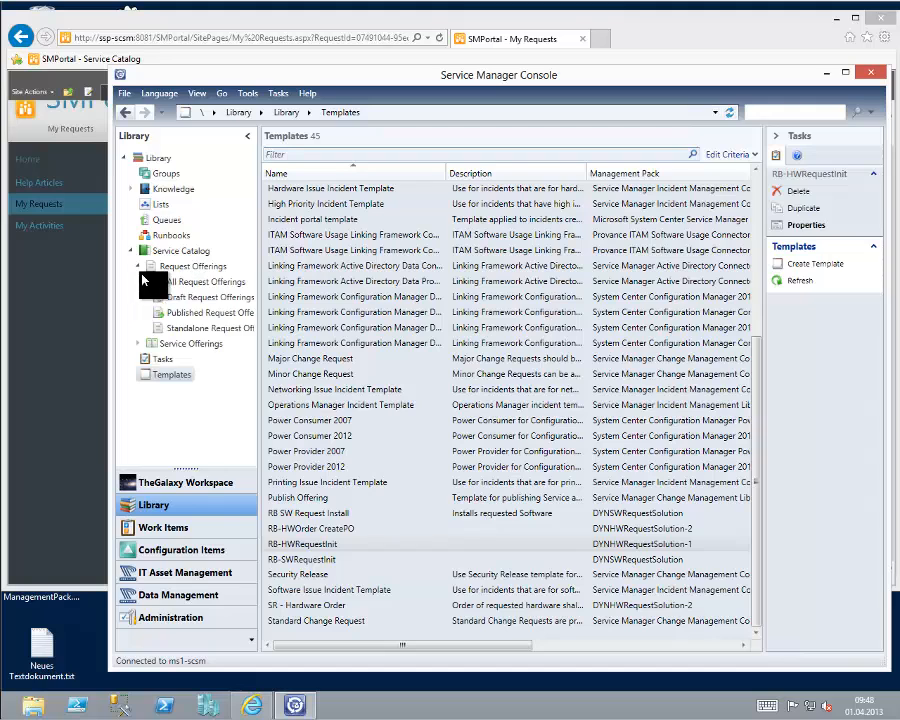
left_click(182, 312)
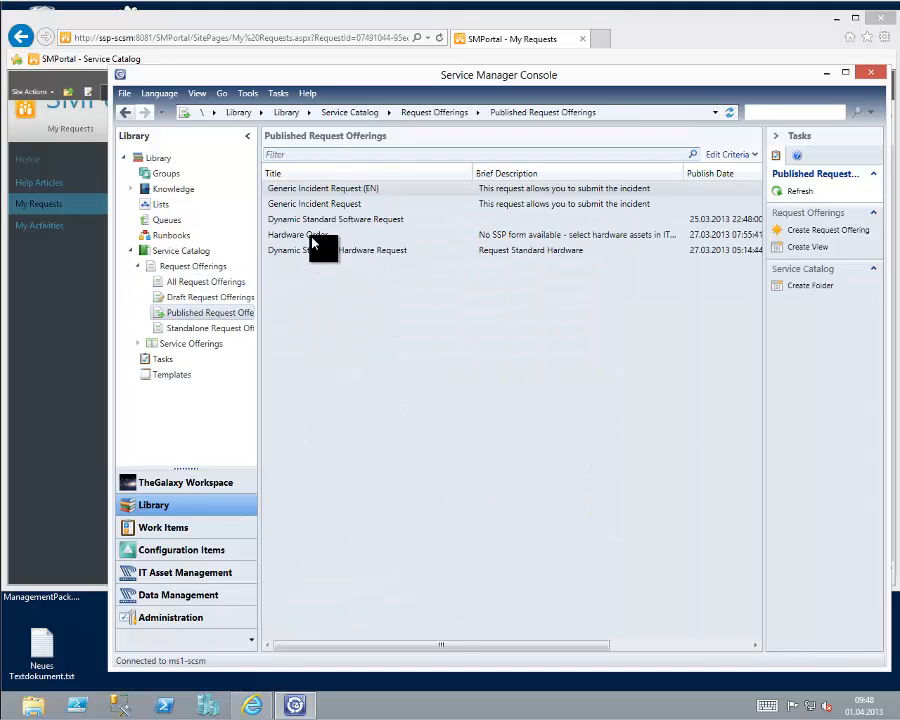
left_click(396, 236)
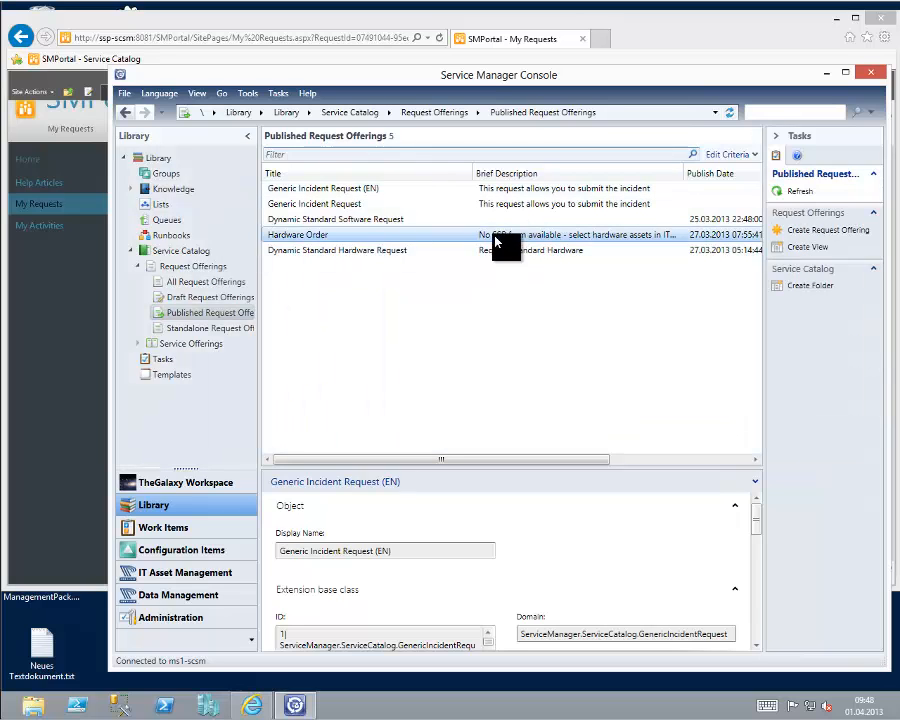
left_click(327, 220)
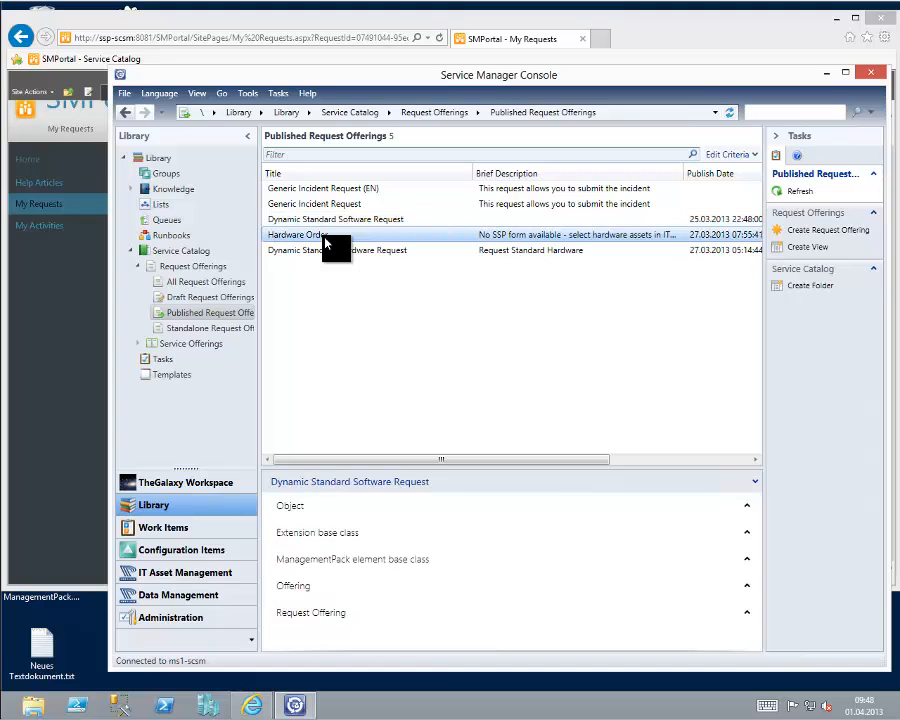
left_click(325, 242)
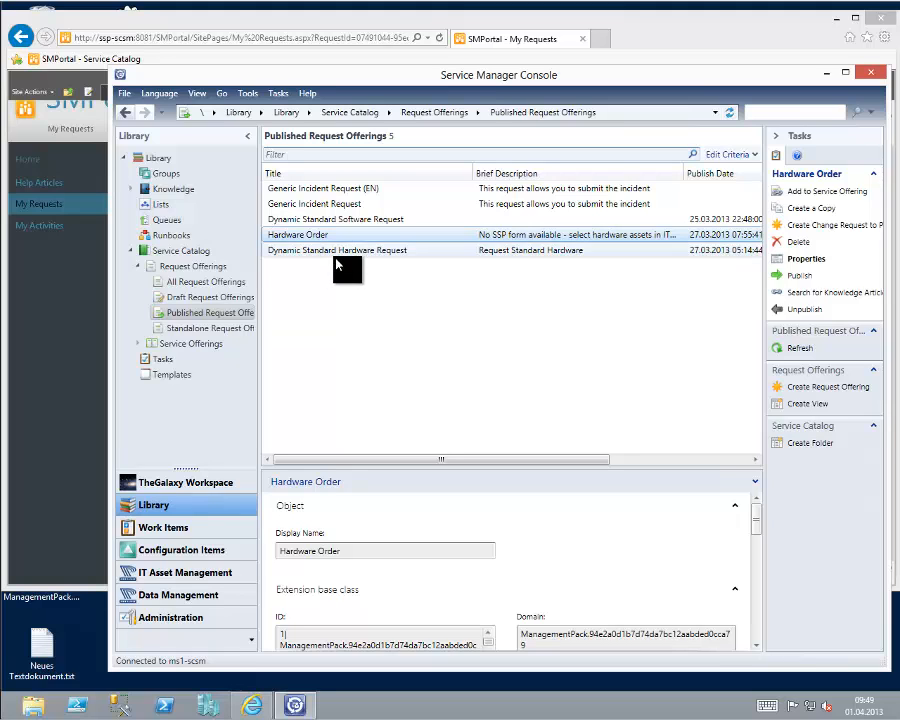
Open the properties of the Dynamic Standard Hardware Request offering, enlarge the window and review its template and user prompts.
left_click(334, 251)
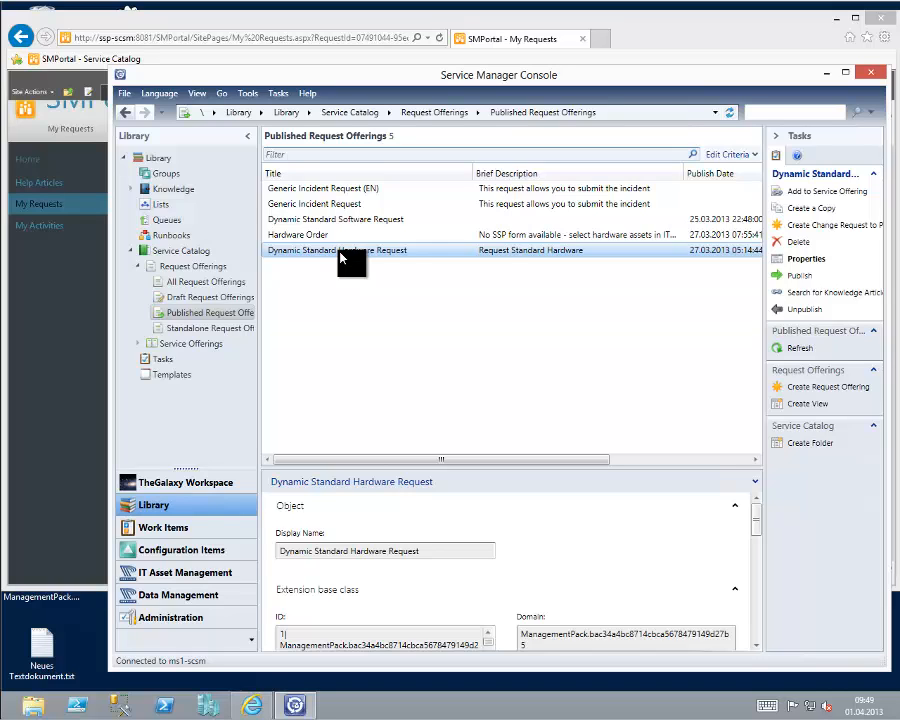
left_click(800, 259)
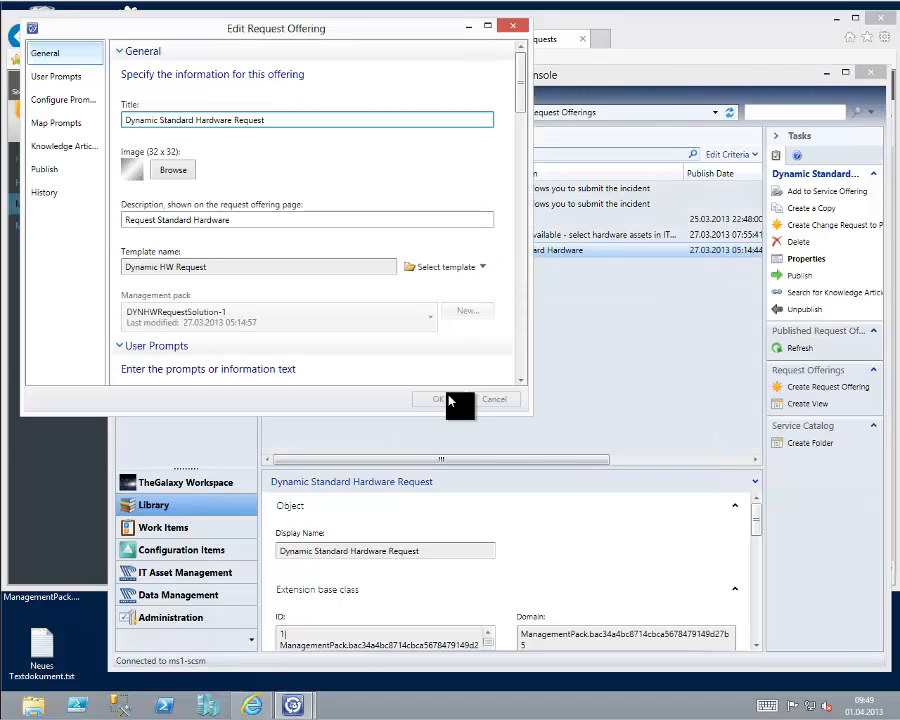
left_click_drag(531, 414, 797, 581)
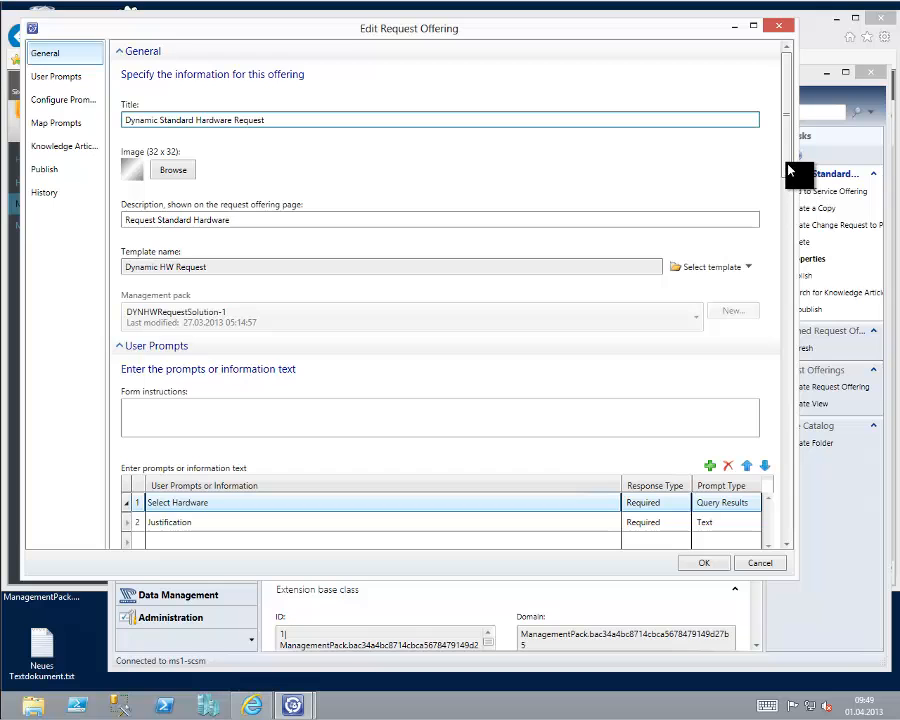
scroll(788, 207, "down", 5)
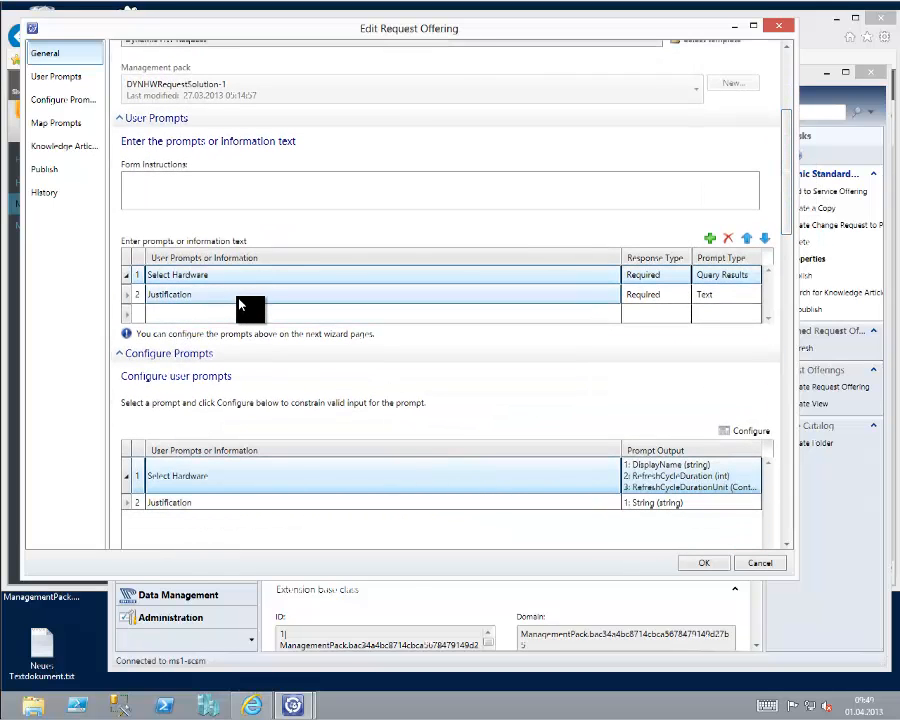
scroll(766, 300, "down", 4)
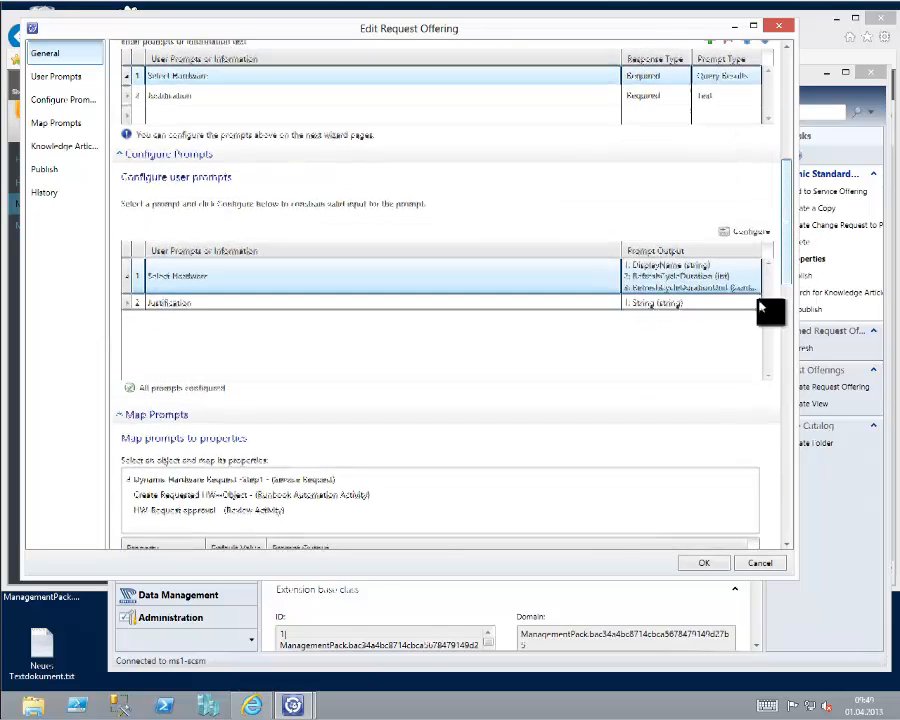
Review the Select Hardware prompt's query class, criteria, display columns and options, then close the query configuration and the offering without saving.
left_click(745, 232)
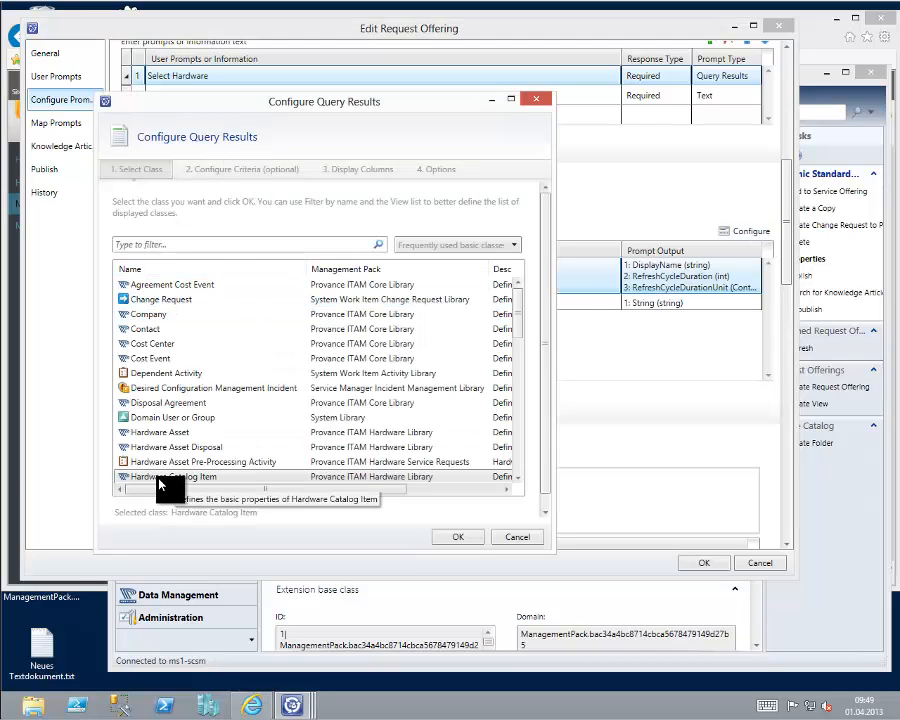
left_click(220, 176)
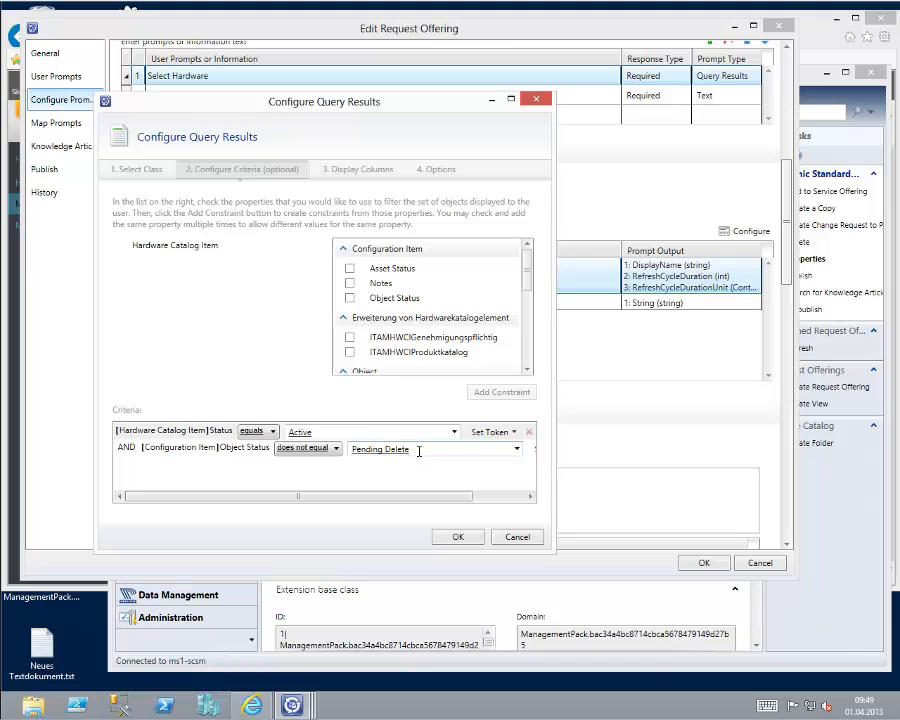
left_click(365, 177)
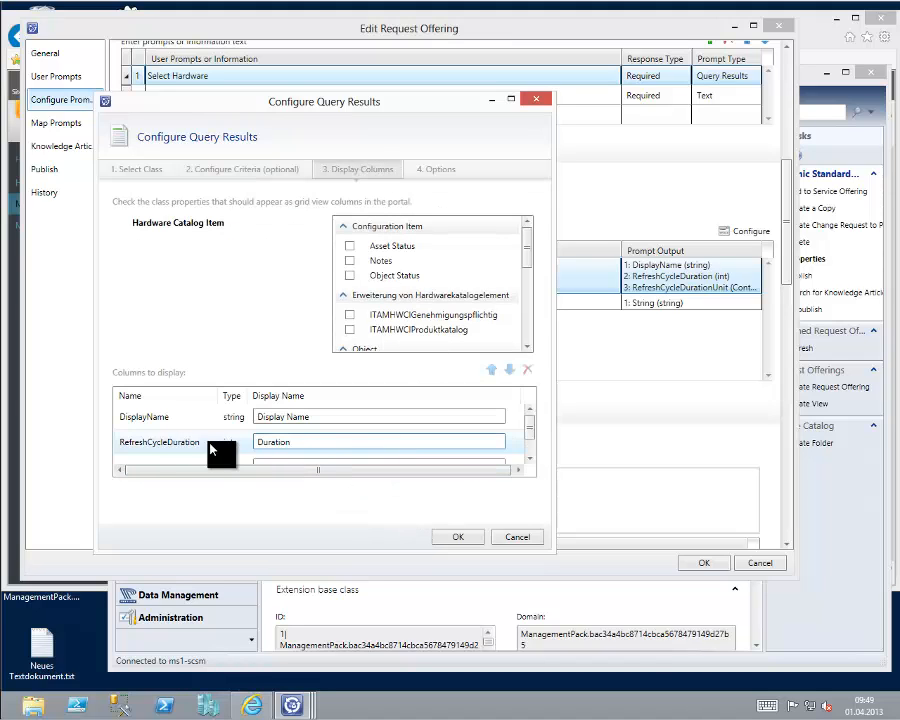
left_click(531, 451)
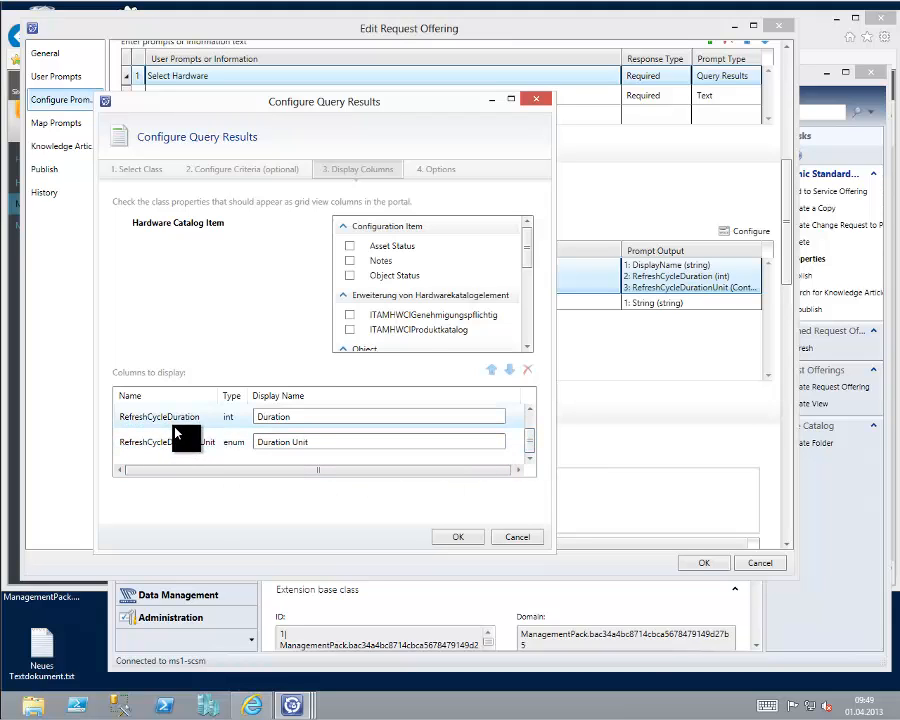
left_click(437, 170)
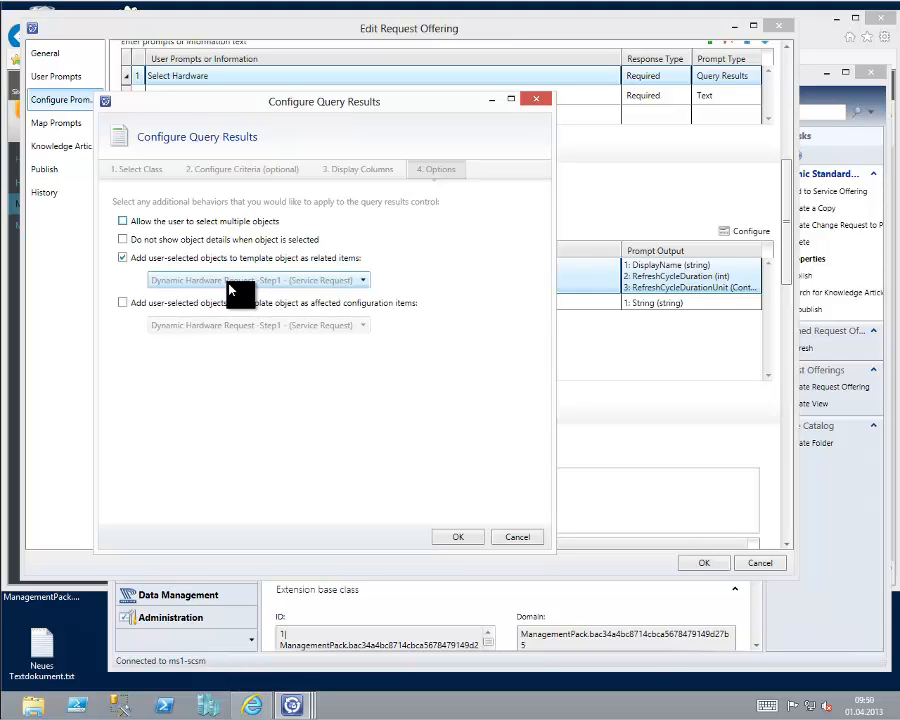
left_click(515, 540)
left_click(748, 564)
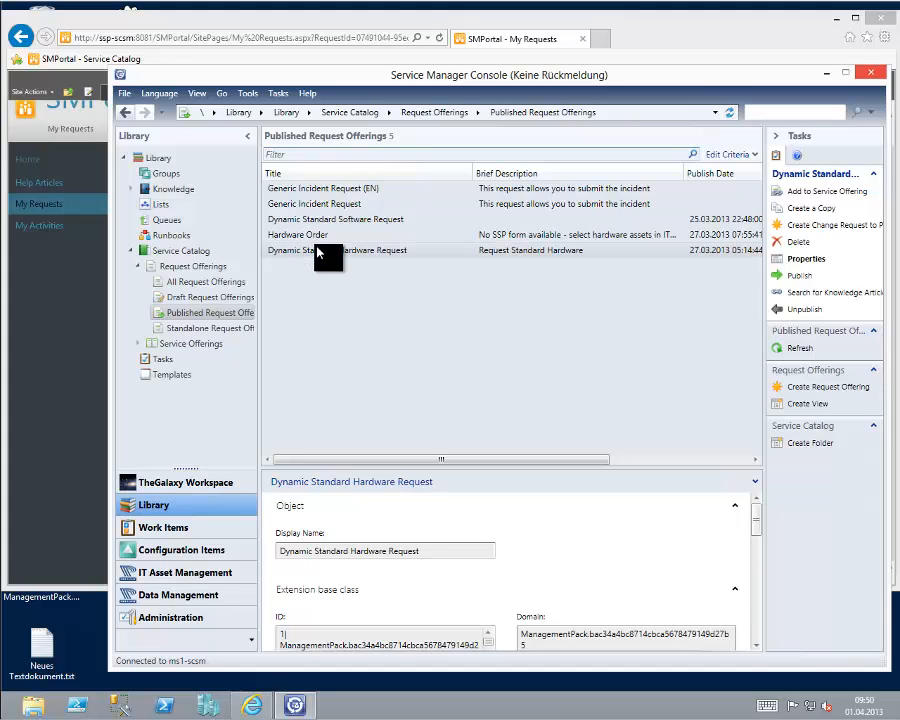
Open the properties of the Hardware Order offering, enlarge the window and examine its user prompts and the activities under Map Prompts.
left_click(319, 236)
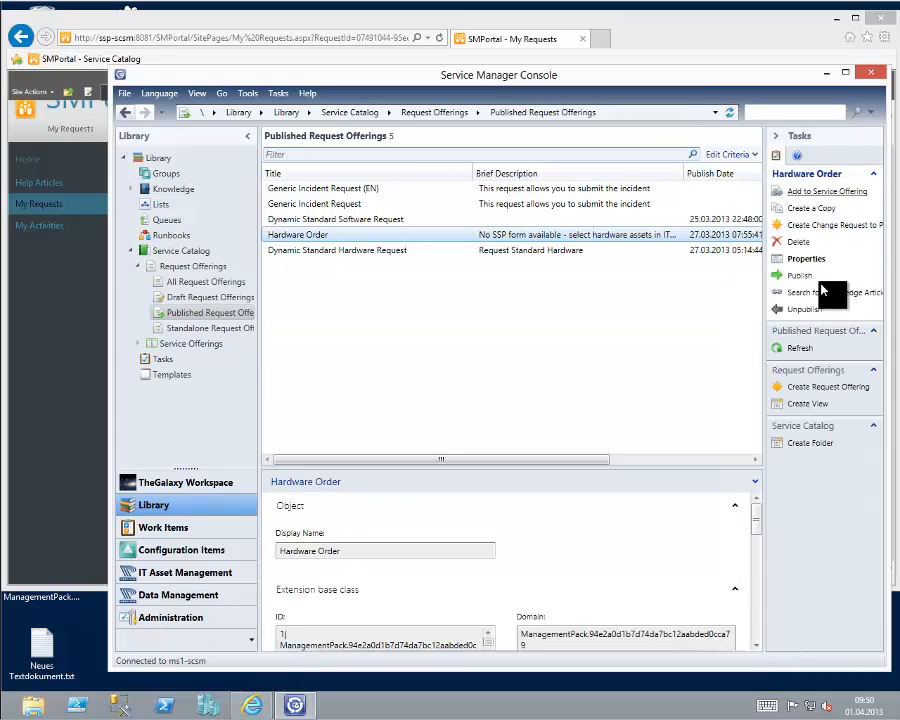
left_click(808, 261)
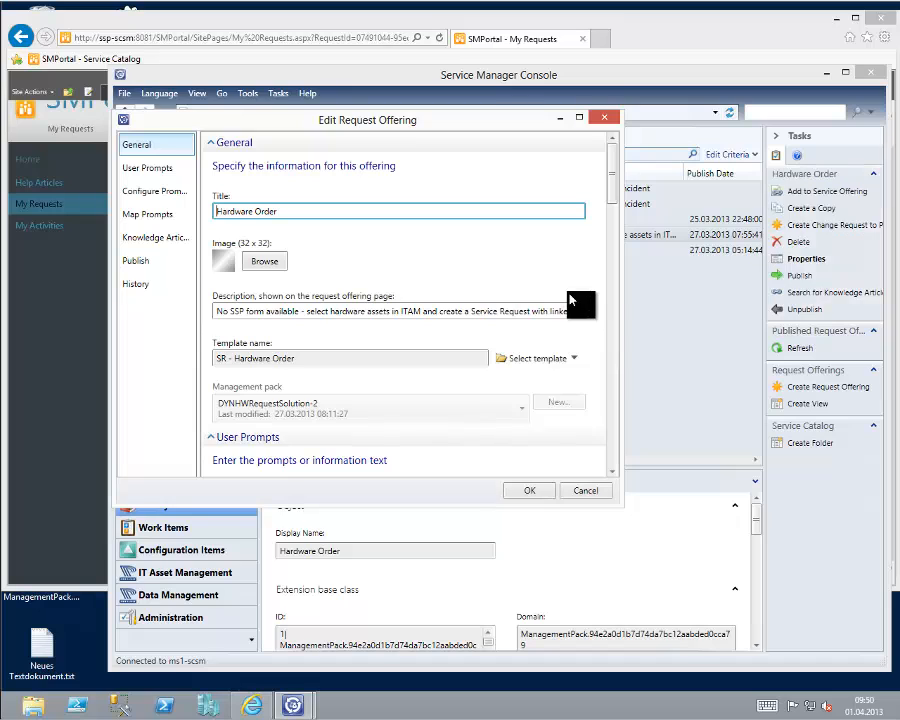
left_click(175, 170)
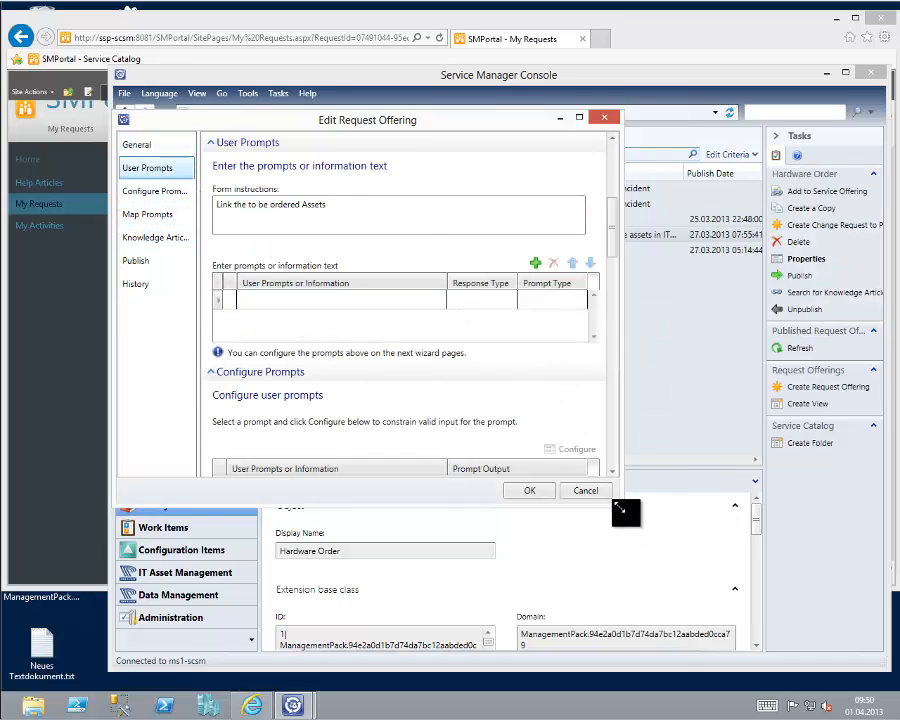
left_click_drag(622, 504, 731, 586)
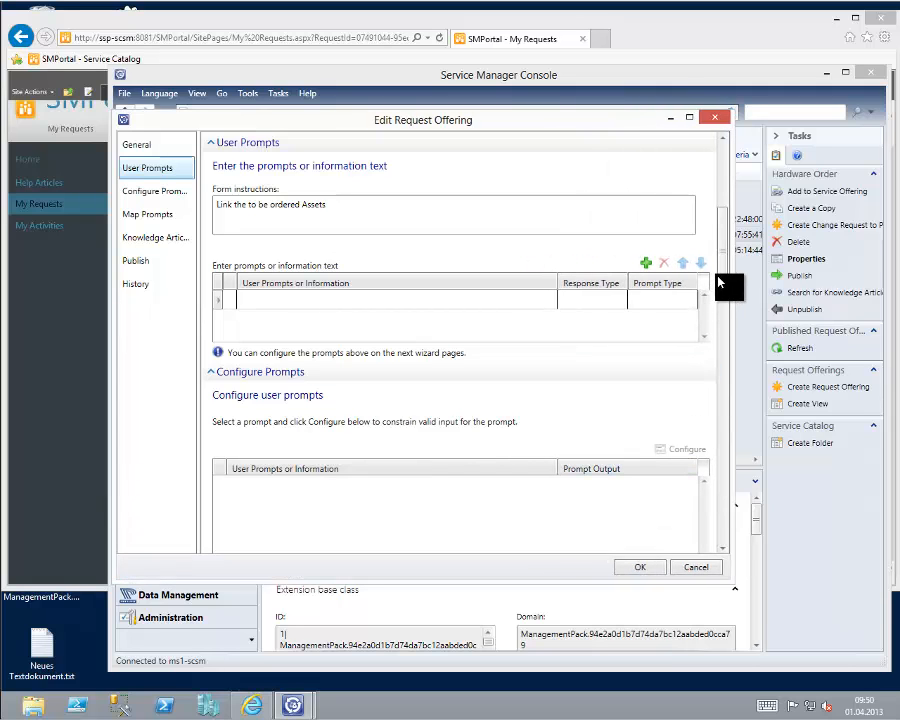
left_click_drag(723, 279, 728, 381)
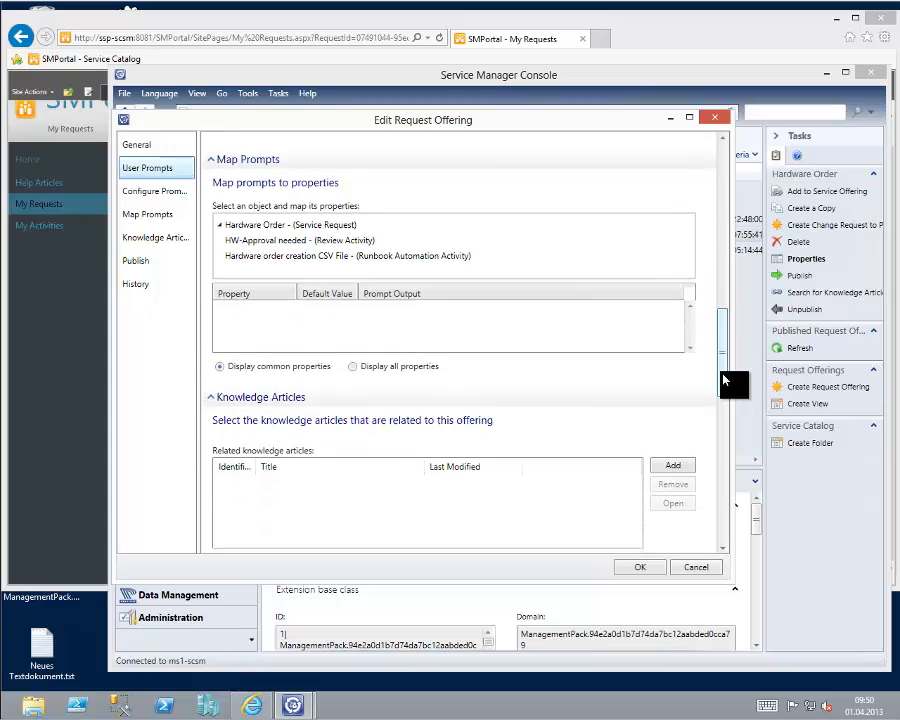
left_click(219, 245)
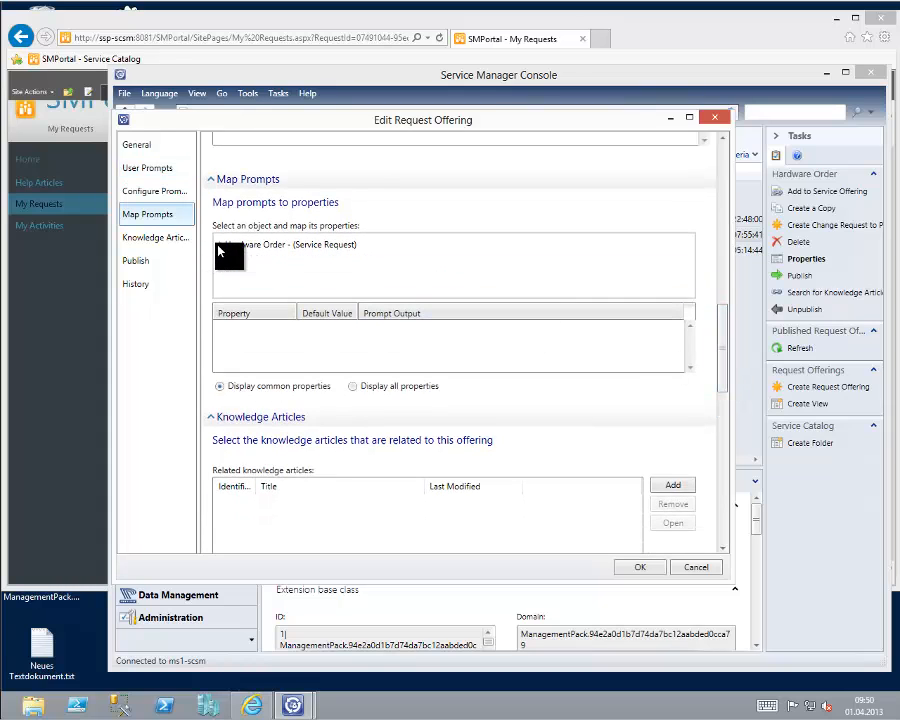
left_click(219, 245)
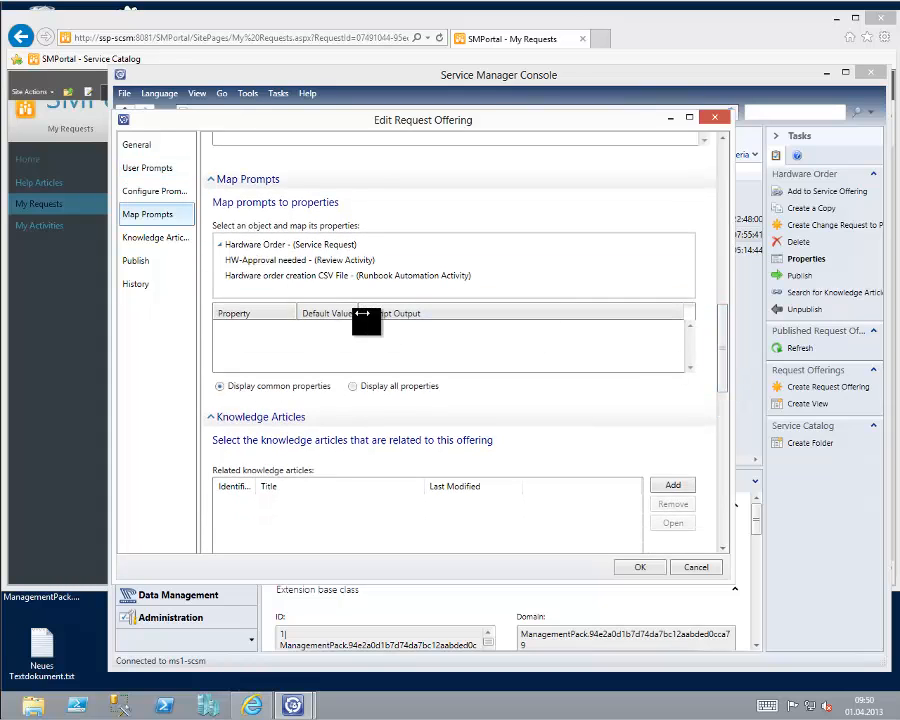
Review the Hardware Order offering's knowledge articles, publishing information and history, then close it without saving.
left_click(158, 240)
left_click(148, 259)
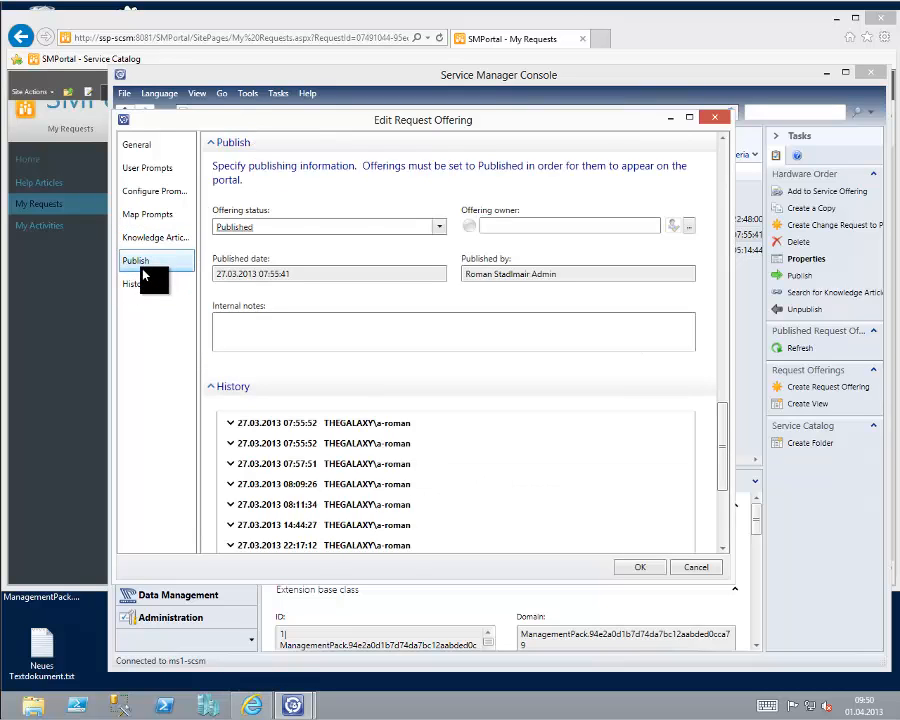
left_click(148, 285)
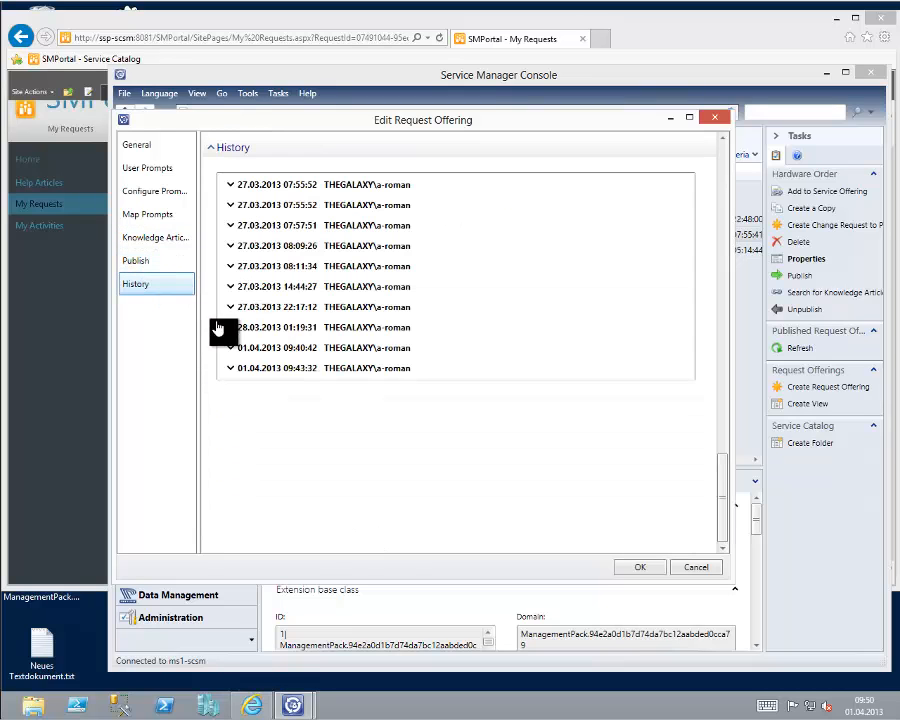
left_click(692, 568)
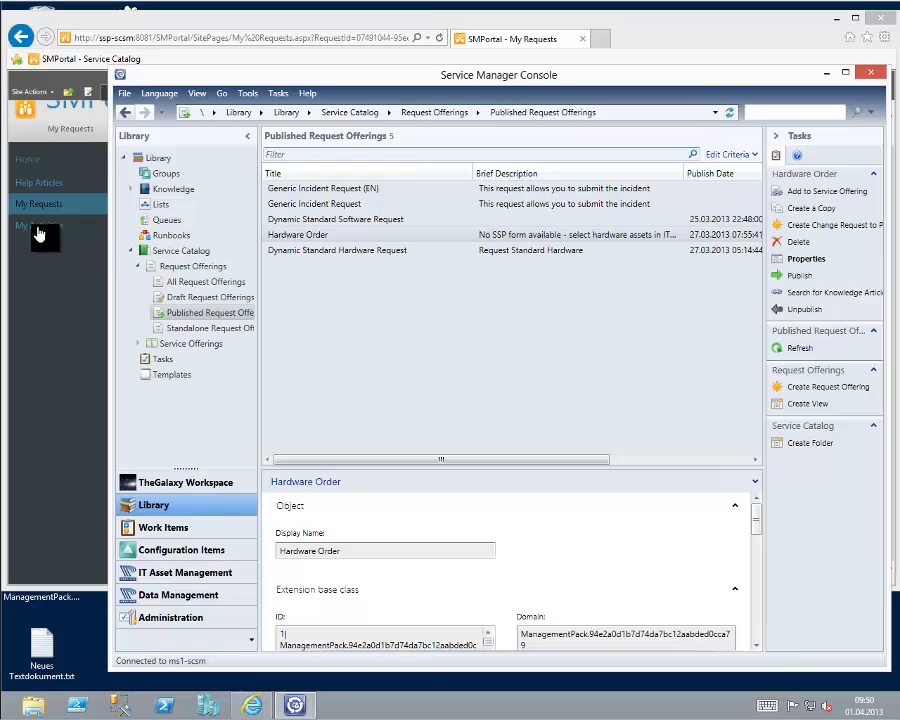
Switch to the SMPortal My Requests page in Internet Explorer to view the Dynamic Hardware Request -Step1 details.
left_click(88, 30)
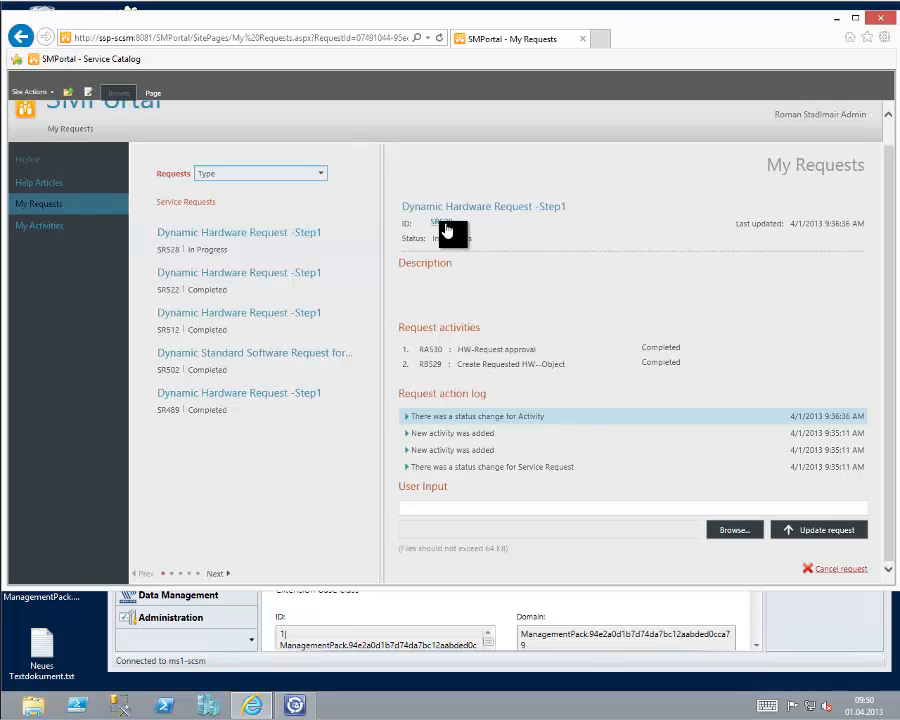
mouse_move(3, 716)
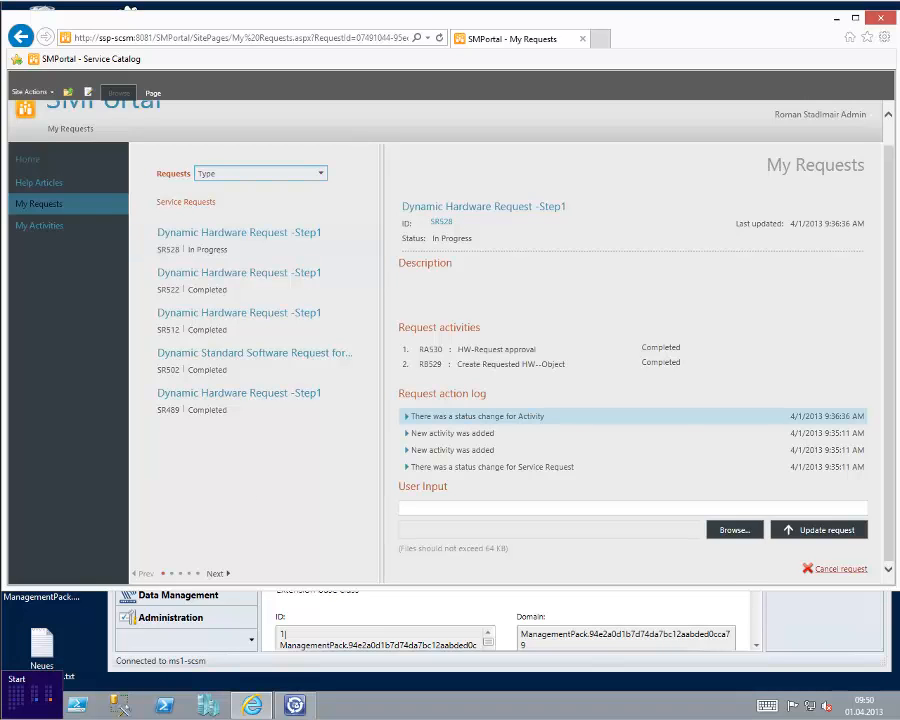